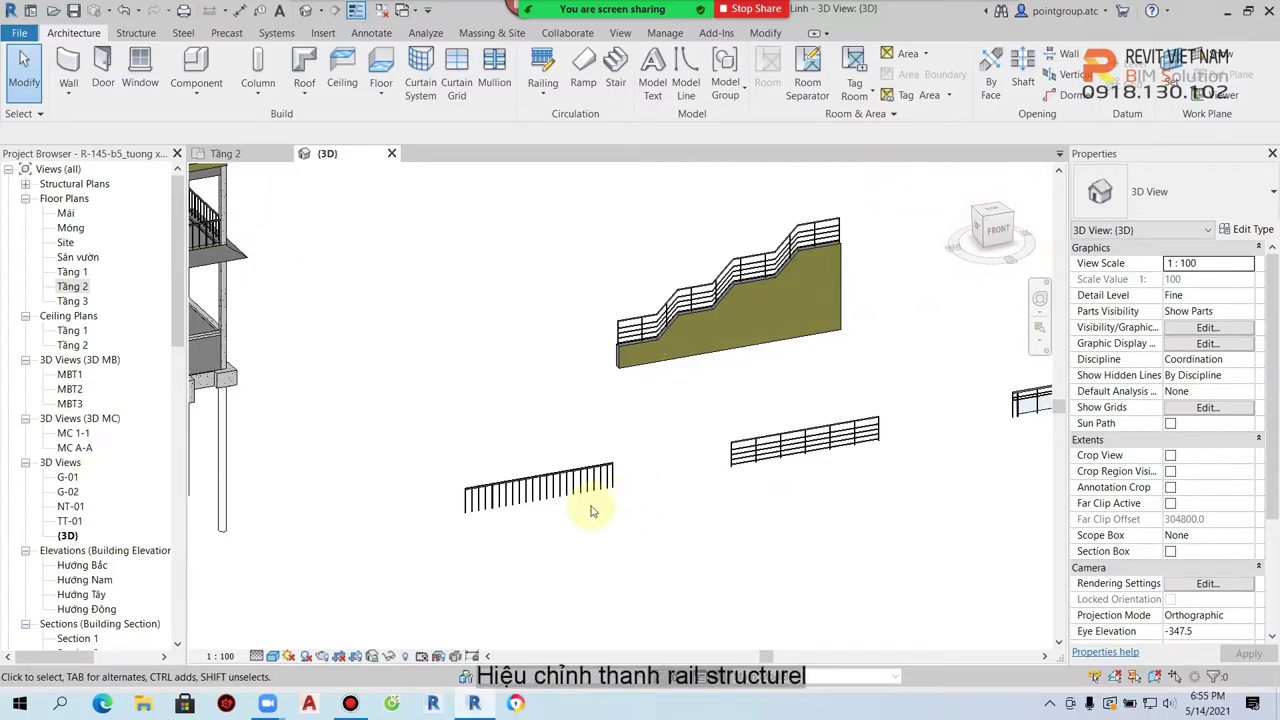
# Step: Zoom the 3D view and select the lower baluster-only railing of type RL1-1000
pyautogui.scroll(2, 540, 485)
pyautogui.scroll(1, 540, 485)
pyautogui.scroll(-2, 585, 512)
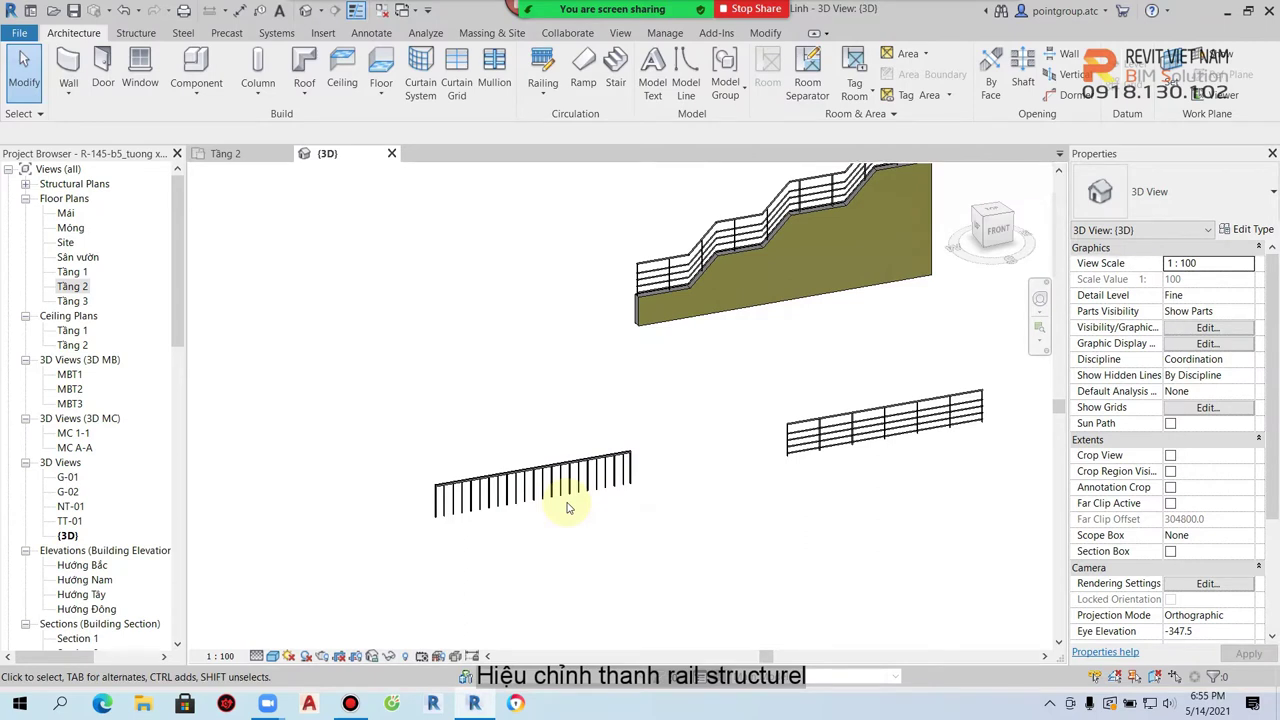
pyautogui.scroll(2, 591, 500)
pyautogui.click(628, 471)
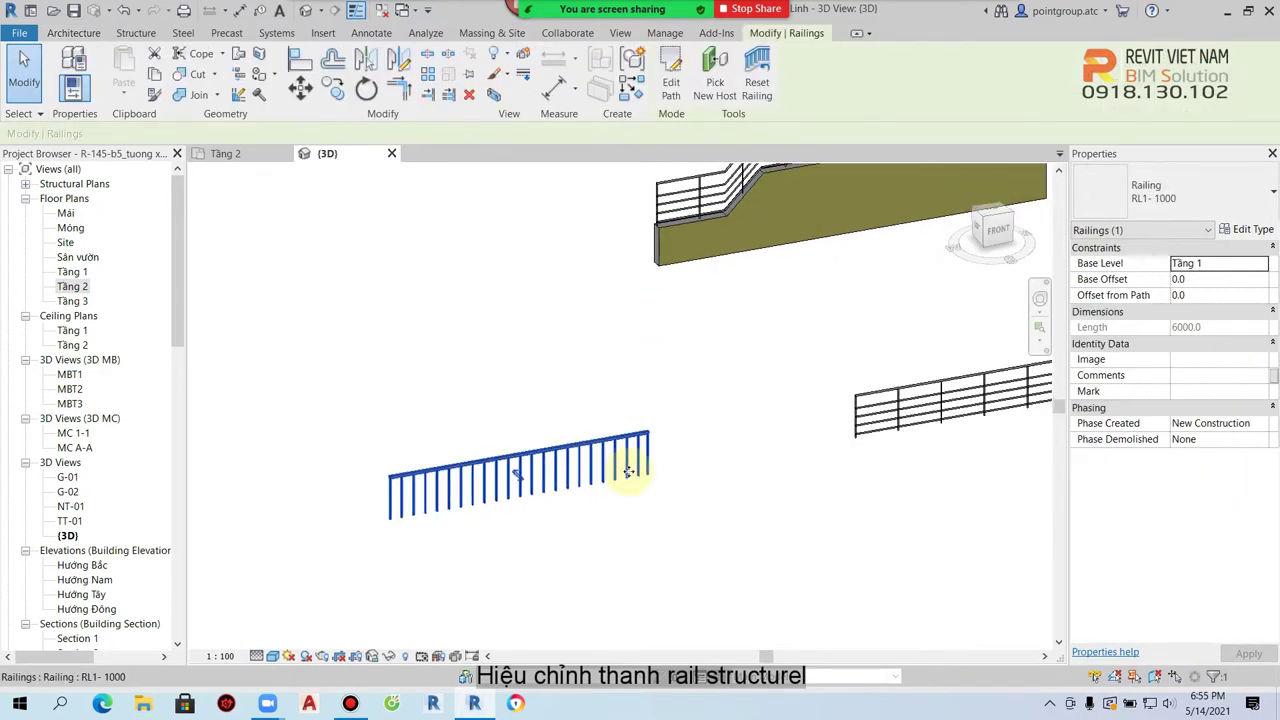
# Step: Inspect the RL2-1000 railing, then select the left RL1-1000 railing instead
pyautogui.keyDown('shift'); pyautogui.moveTo(628, 471); pyautogui.dragTo(607, 530, button='middle'); pyautogui.keyUp('shift')
pyautogui.click(607, 530)
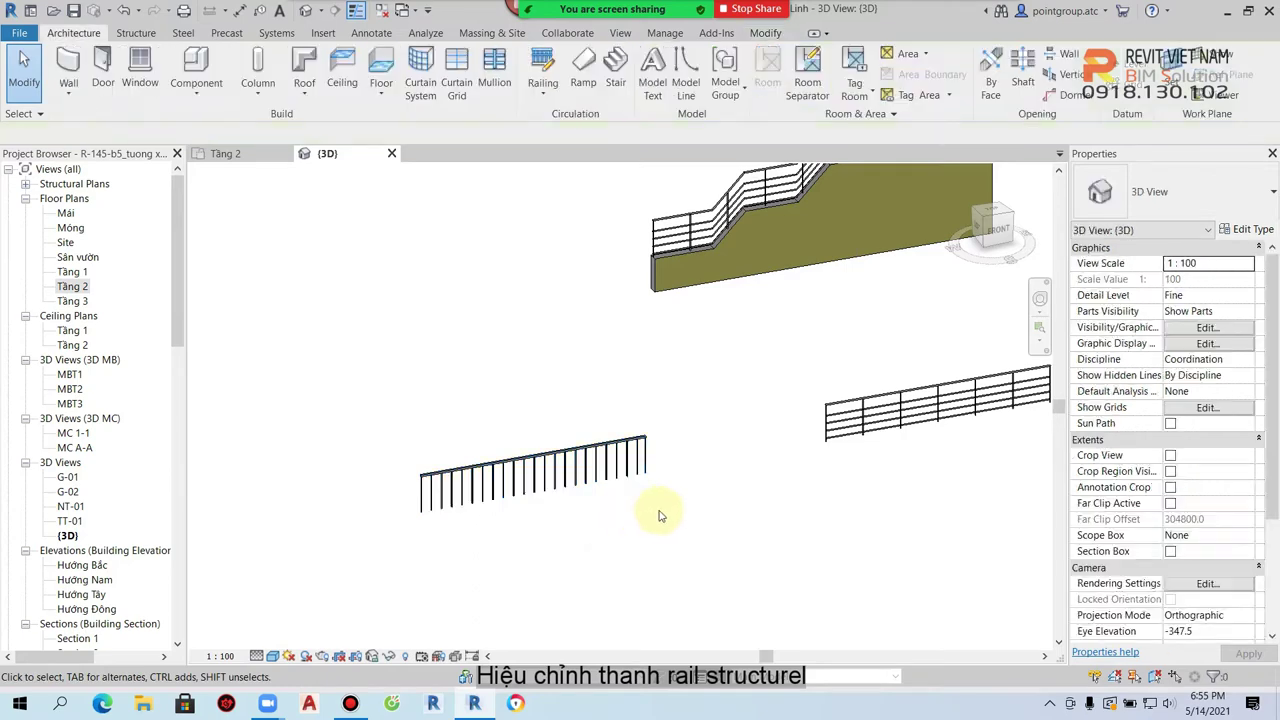
pyautogui.scroll(1, 666, 386)
pyautogui.scroll(2, 714, 386)
pyautogui.click(705, 438)
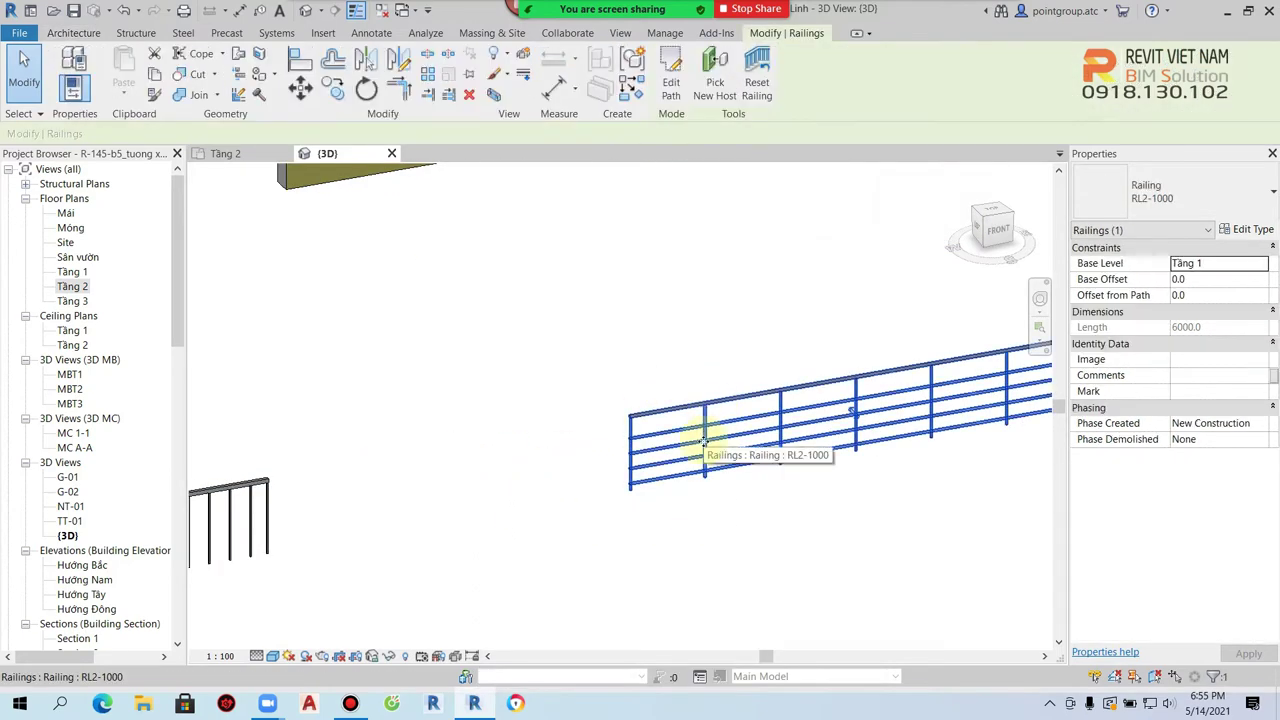
pyautogui.scroll(-3, 700, 434)
pyautogui.keyDown('shift'); pyautogui.moveTo(594, 506); pyautogui.dragTo(723, 466, button='middle'); pyautogui.keyUp('shift')
pyautogui.click(723, 466)
pyautogui.click(519, 470)
pyautogui.moveTo(519, 470)
pyautogui.keyDown('shift'); pyautogui.mouseDown(button='middle')
pyautogui.moveTo(591, 480)
pyautogui.moveTo(757, 409)
pyautogui.mouseUp(button='middle'); pyautogui.keyUp('shift')
# Step: Open RL1-1000's Type Properties with its 3D preview shown and edit the Rail Structure
pyautogui.click(1250, 230)
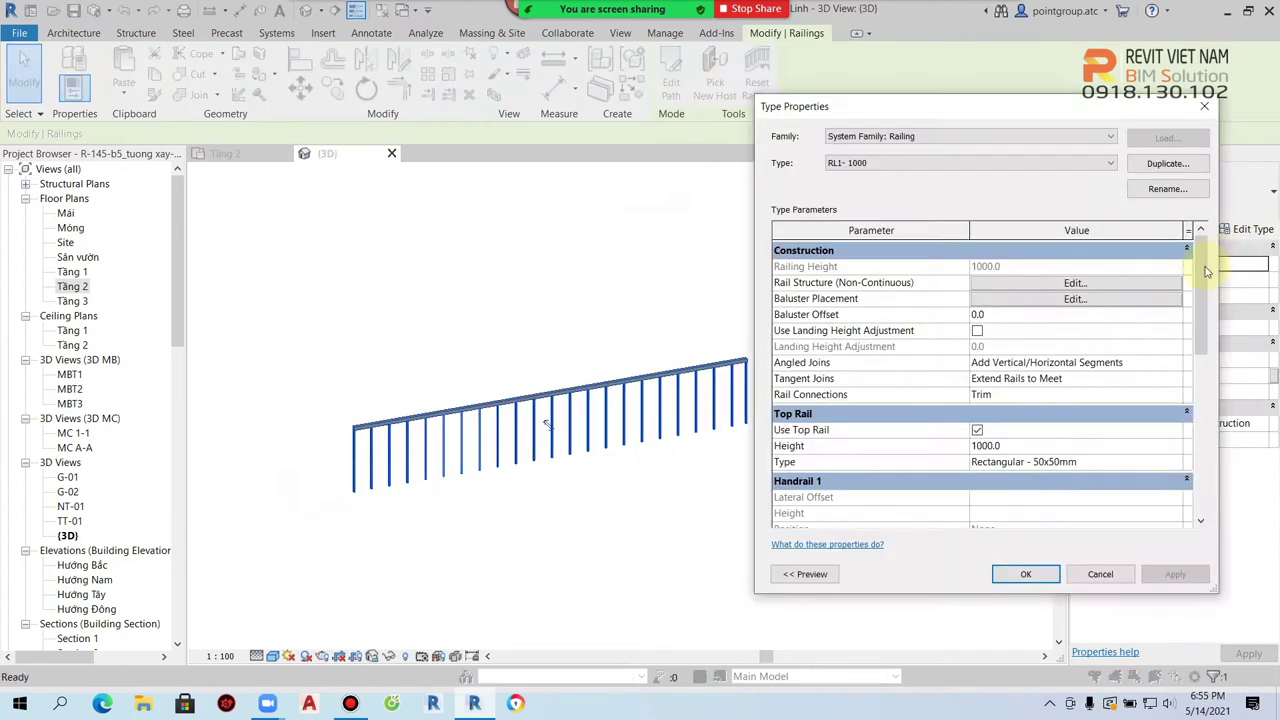
pyautogui.moveTo(753, 305); pyautogui.dragTo(851, 300)
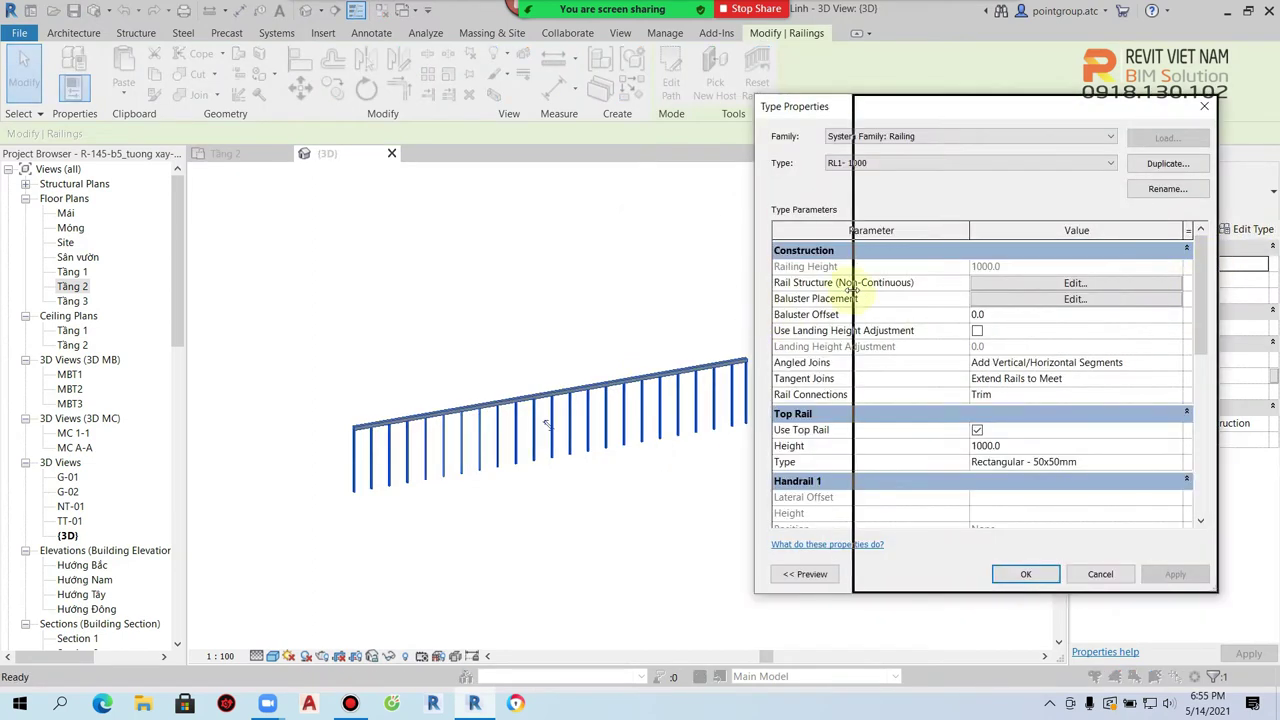
pyautogui.moveTo(1000, 95); pyautogui.dragTo(1000, 63)
pyautogui.click(903, 574)
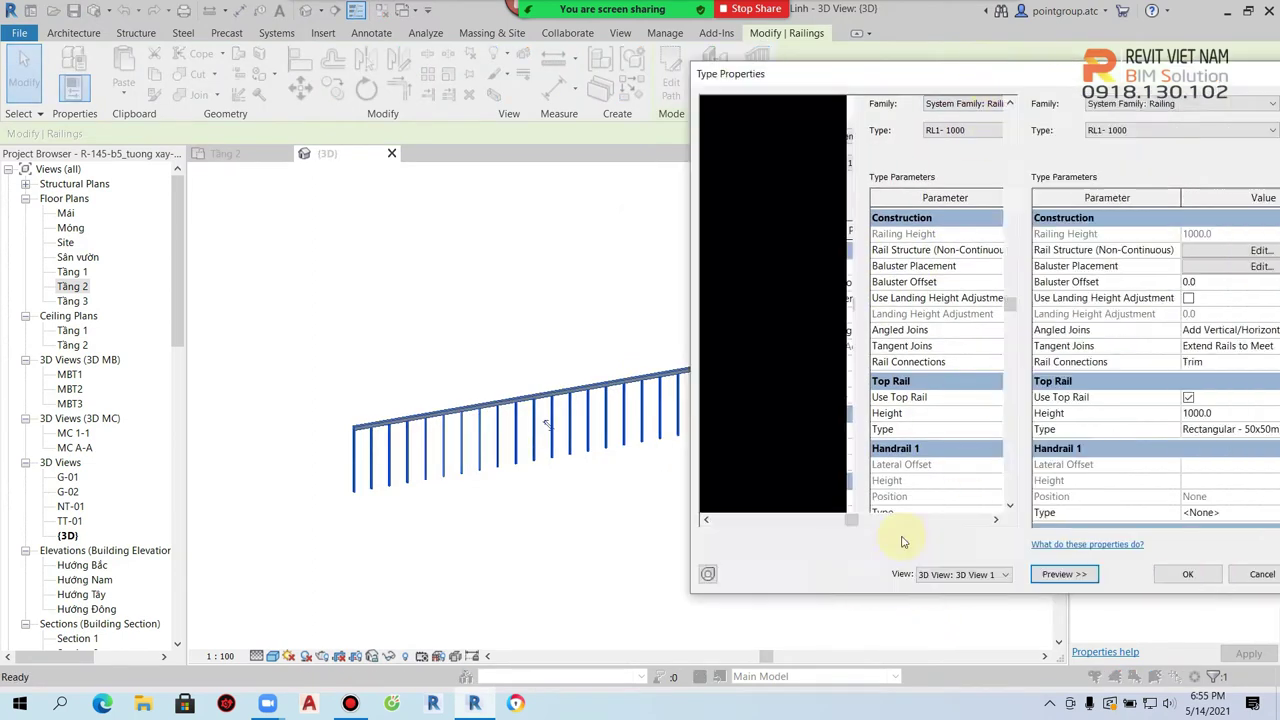
pyautogui.moveTo(1046, 77)
pyautogui.mouseDown()
pyautogui.moveTo(788, 77)
pyautogui.moveTo(1015, 74)
pyautogui.mouseUp()
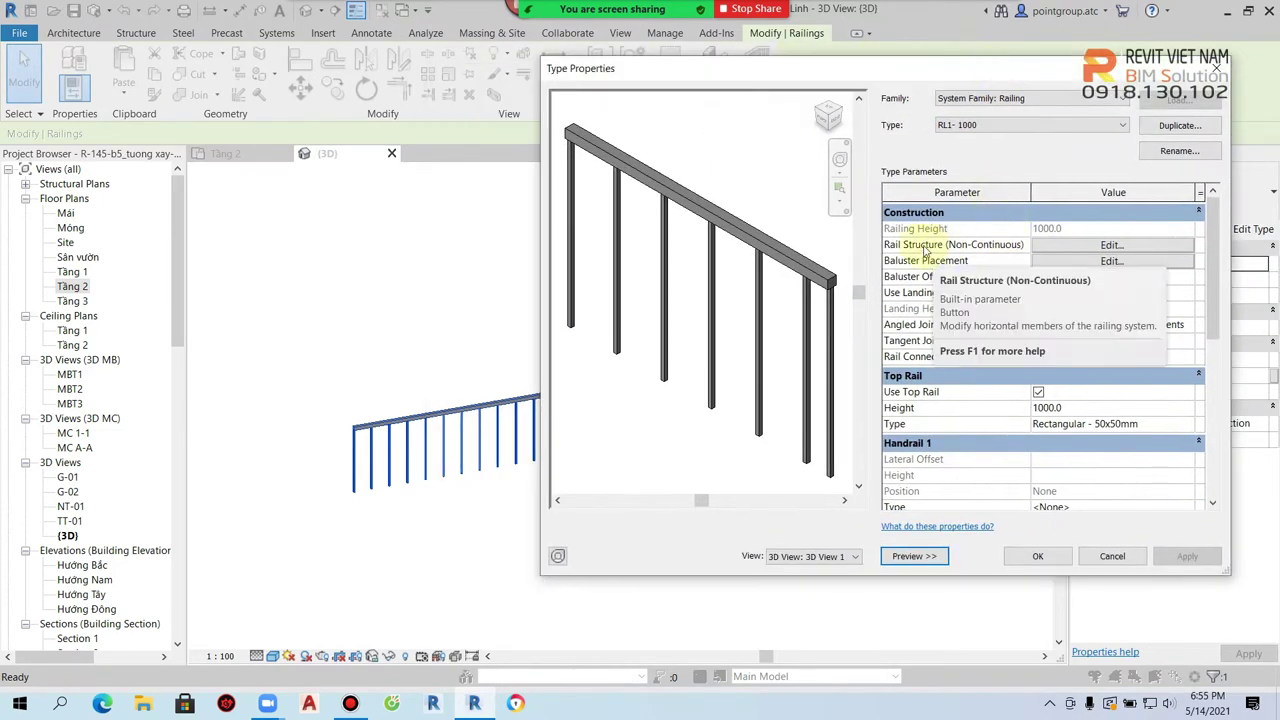
pyautogui.click(1110, 245)
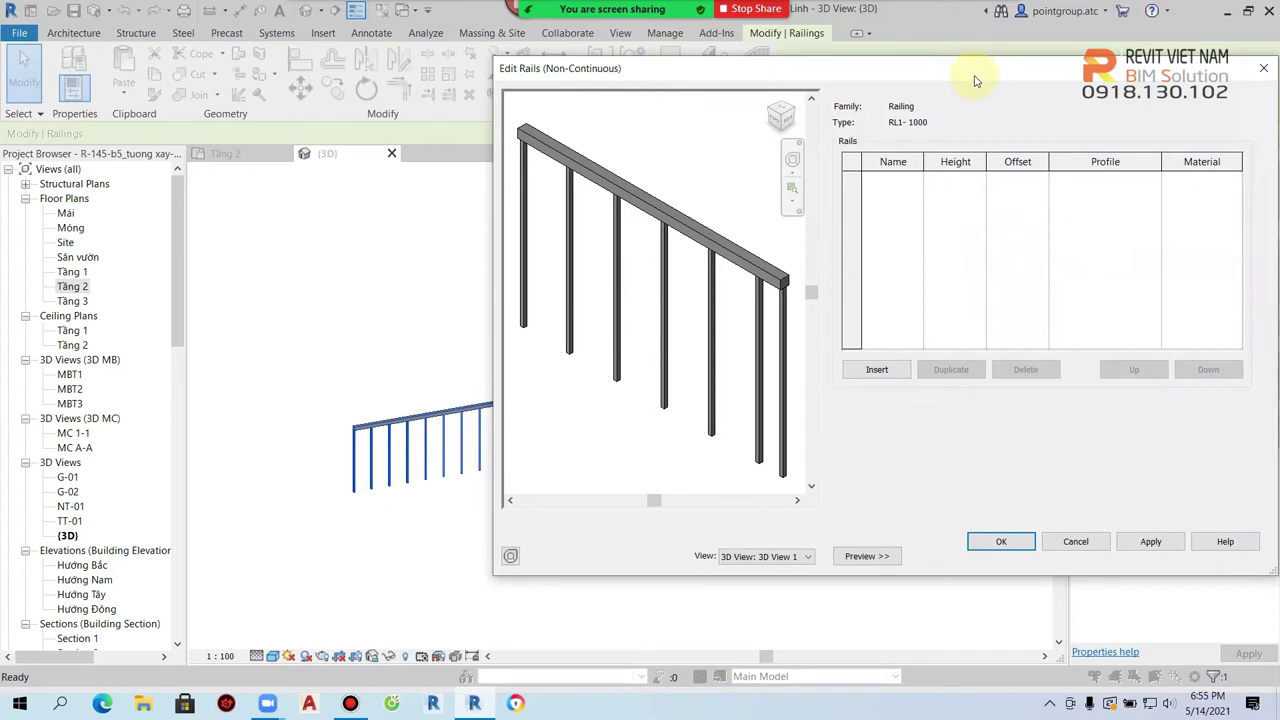
# Step: Insert three new rails and apply them to the preview
pyautogui.moveTo(975, 80); pyautogui.dragTo(951, 70)
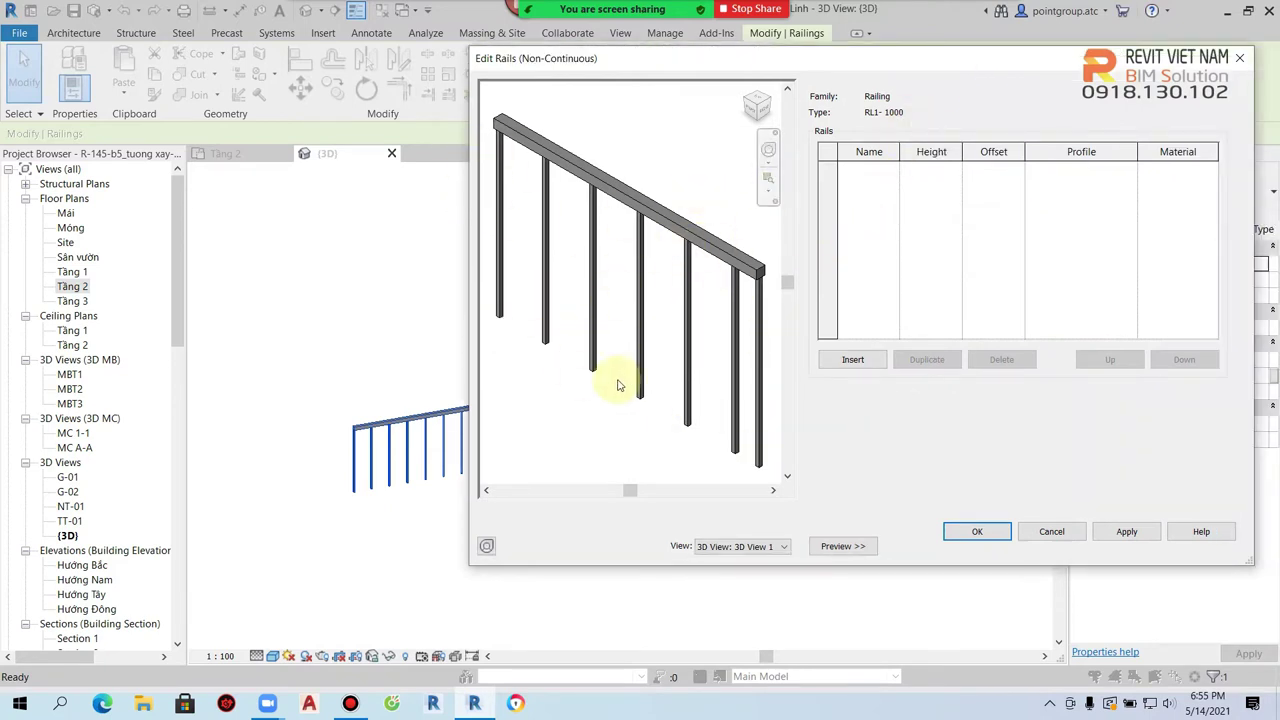
pyautogui.click(853, 362)
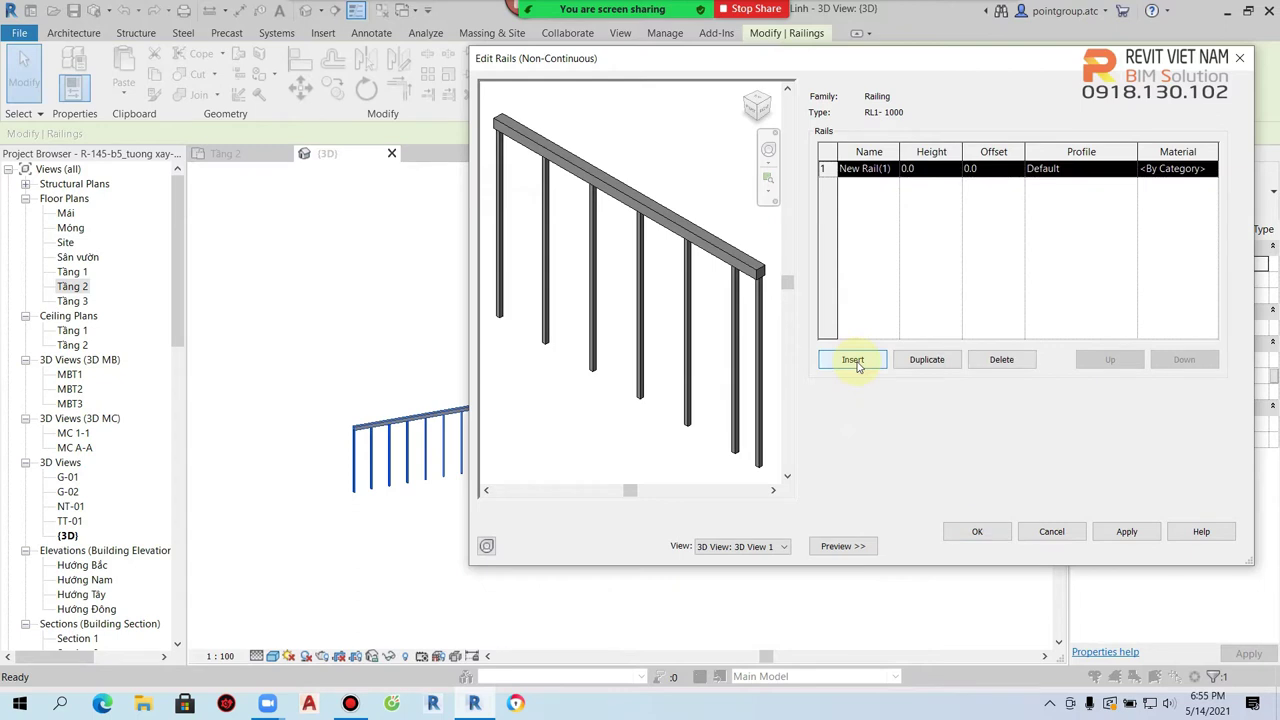
pyautogui.click(853, 361)
pyautogui.click(853, 361)
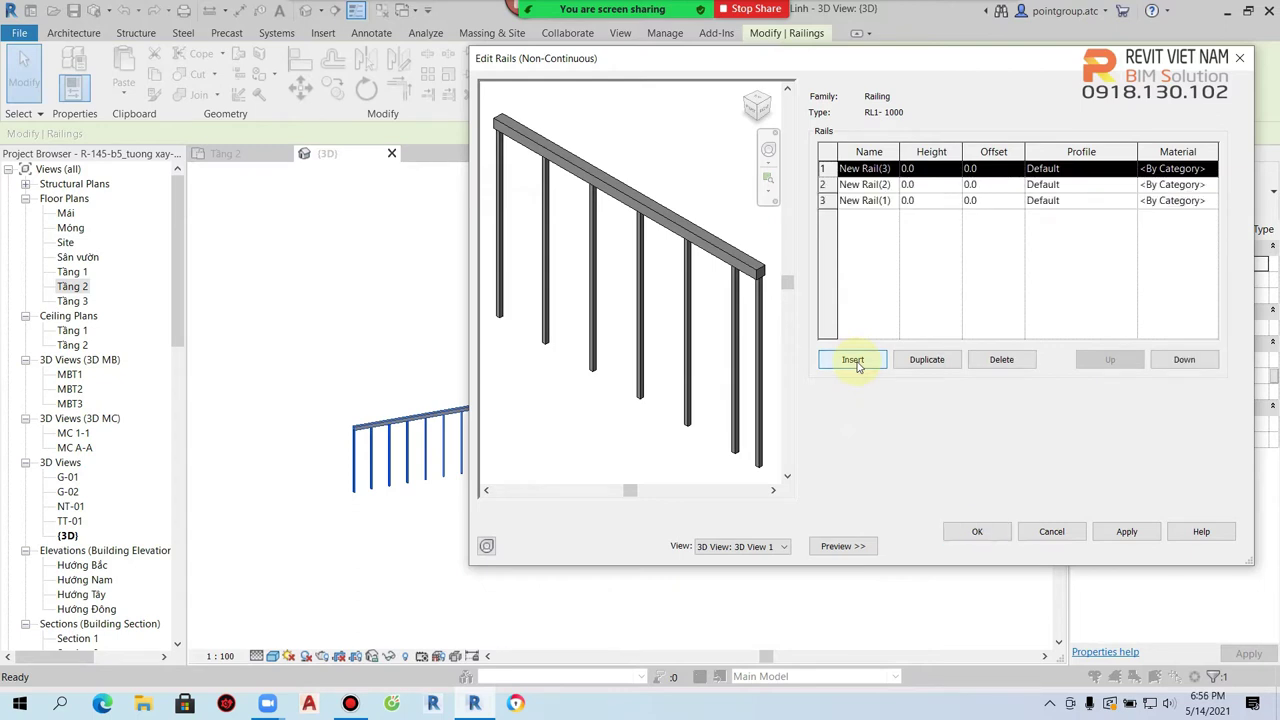
pyautogui.click(1127, 533)
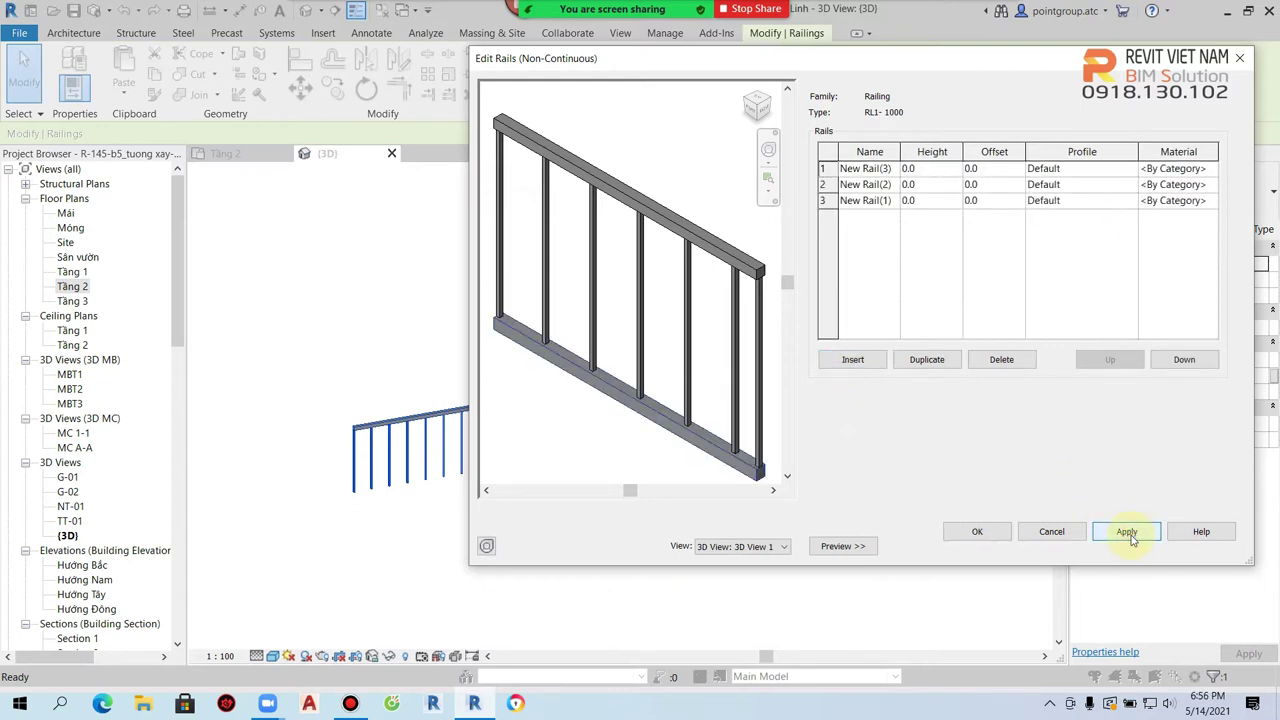
# Step: Set the three rails to heights 200, 400 and 600, then insert a fourth rail at 800
pyautogui.click(938, 172)
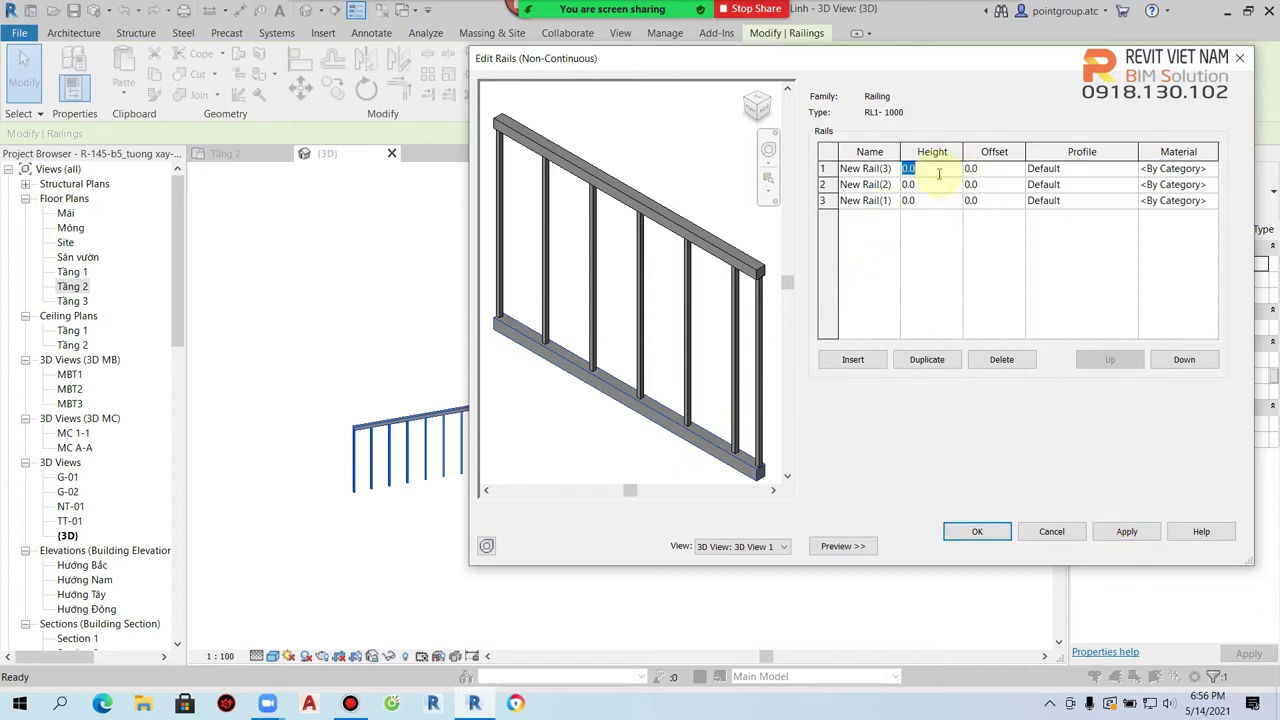
pyautogui.write('200')
pyautogui.click(938, 185)
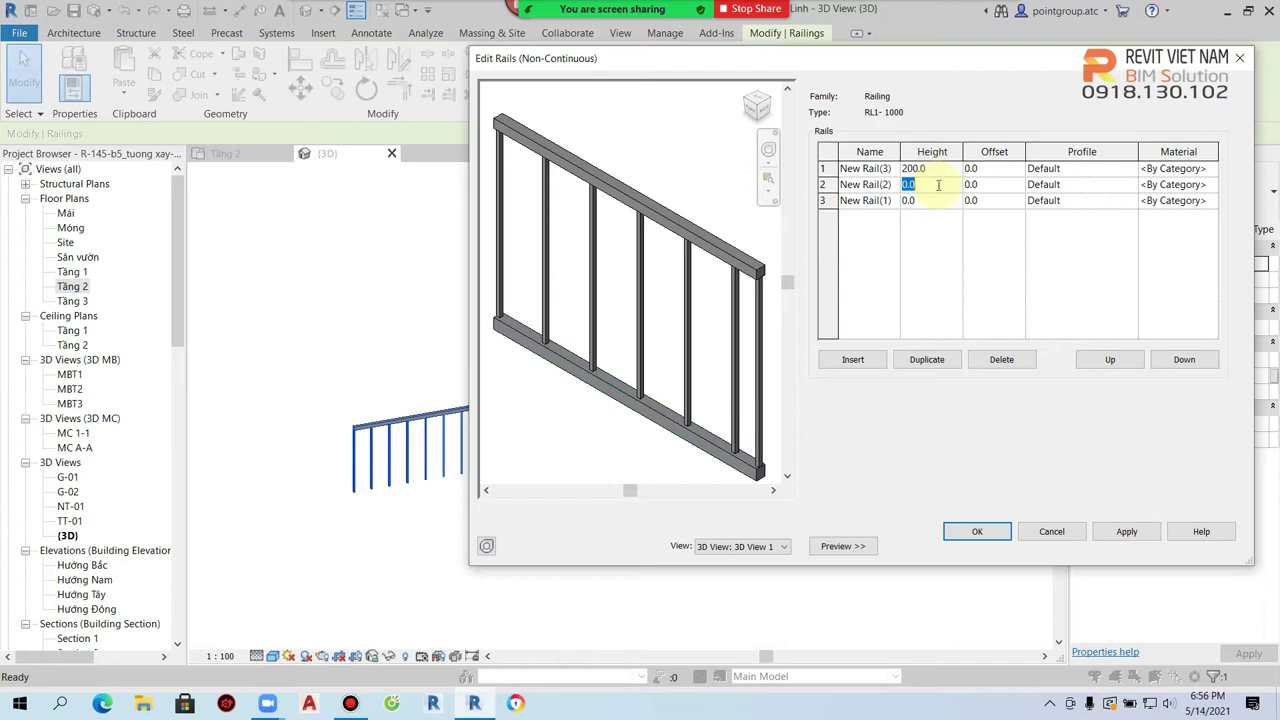
pyautogui.write('400')
pyautogui.click(937, 200)
pyautogui.write('600')
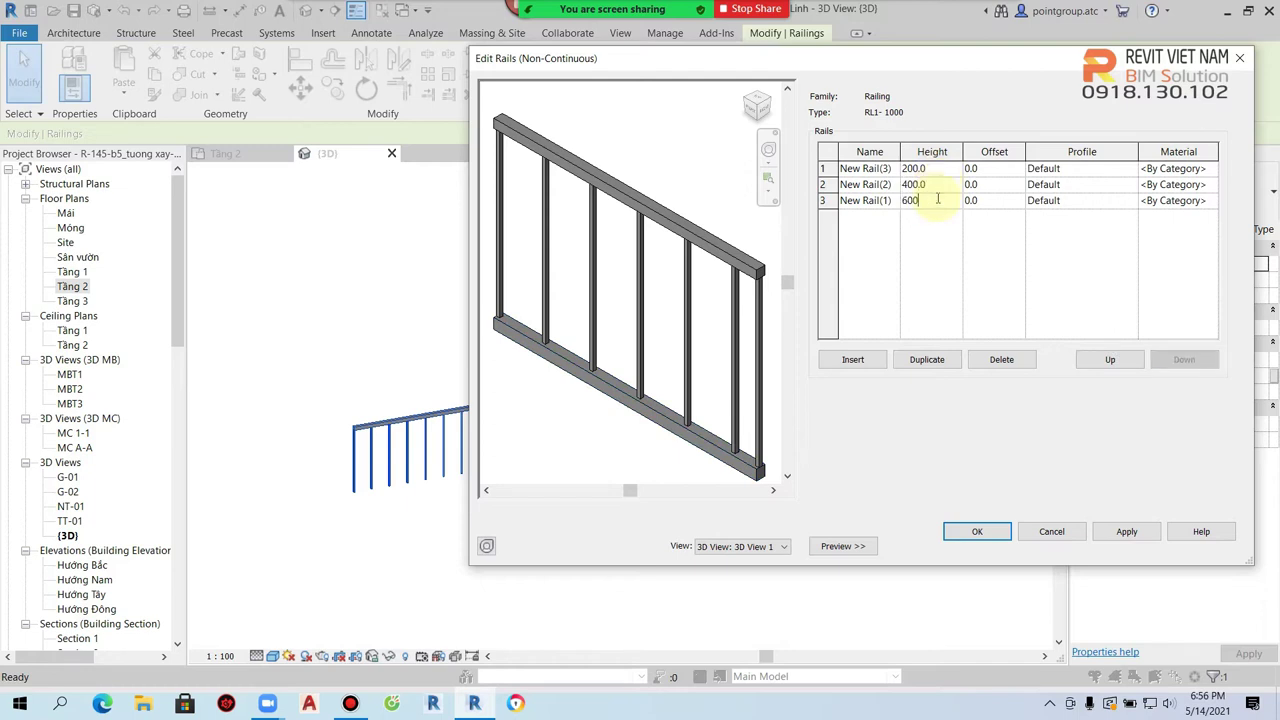
pyautogui.click(964, 237)
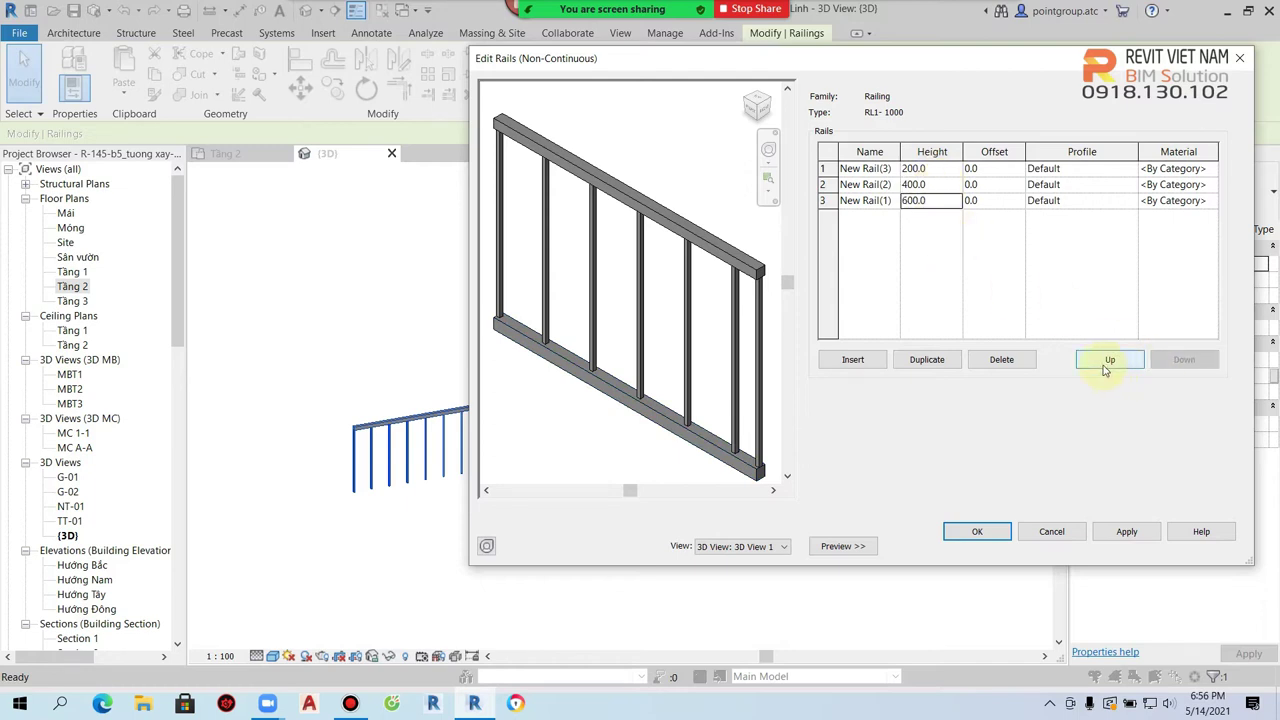
pyautogui.click(1120, 533)
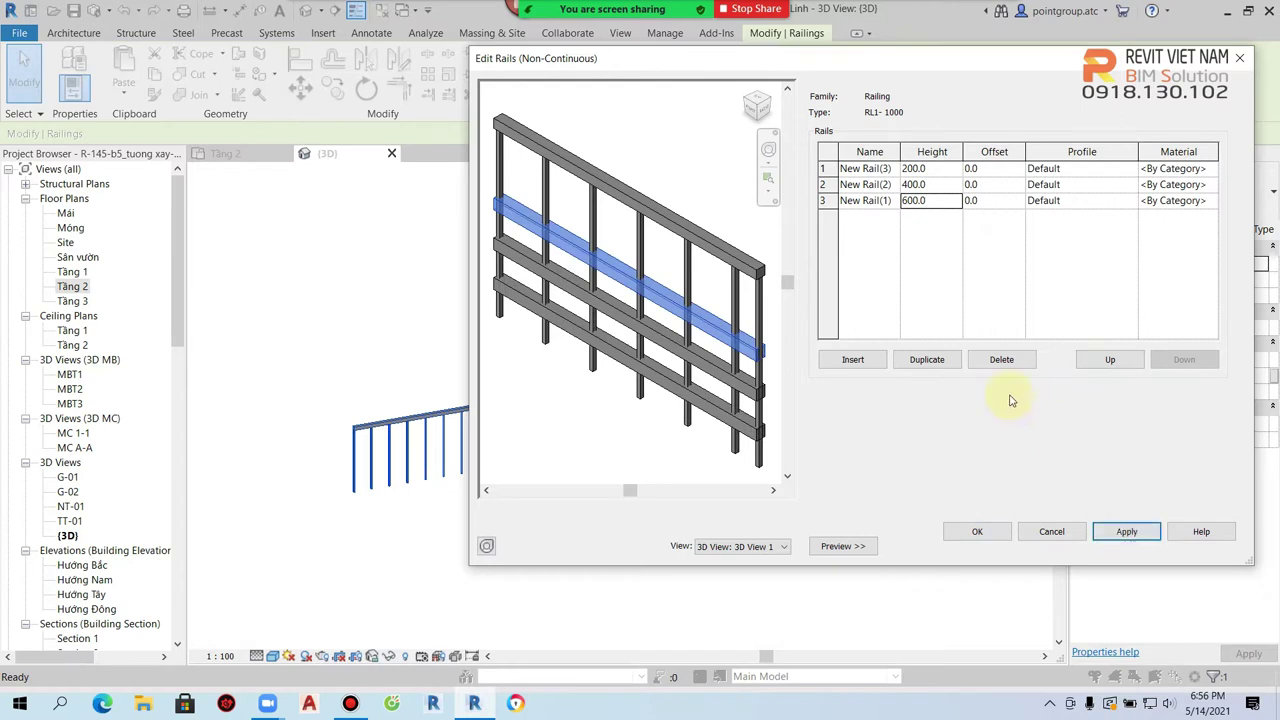
pyautogui.click(852, 359)
pyautogui.click(938, 203)
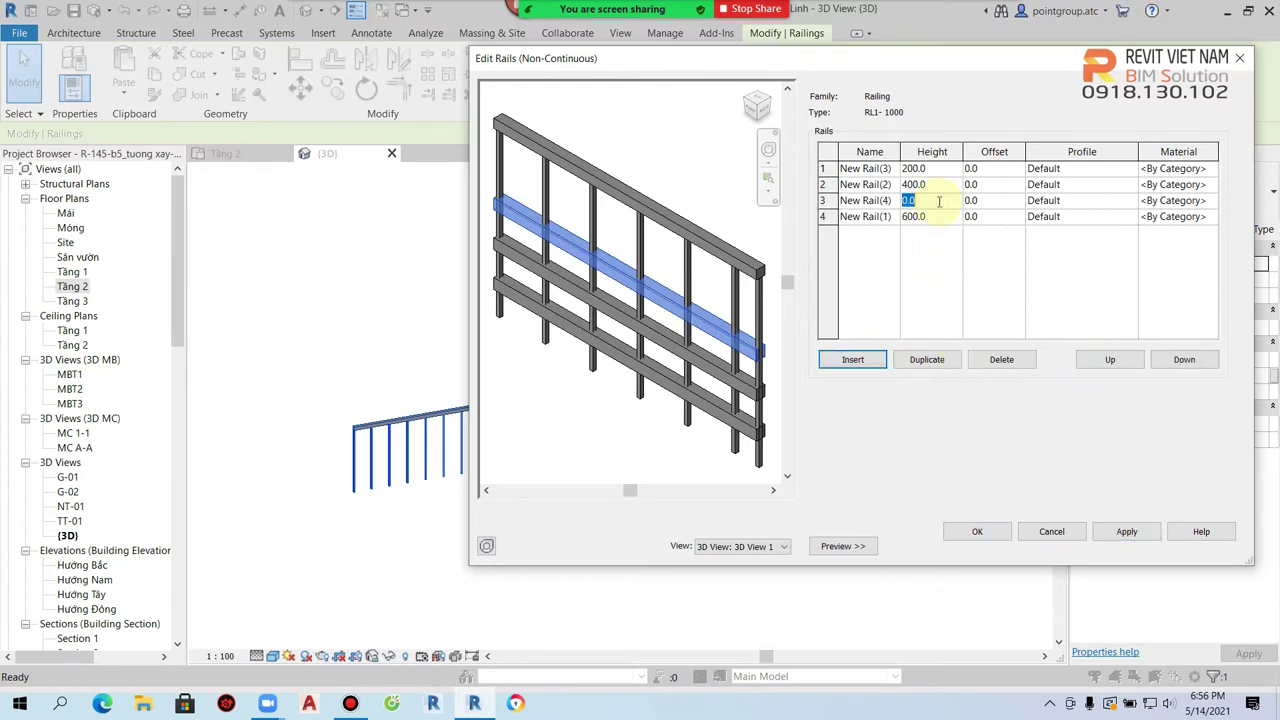
# Step: Apply the fourth rail's 800 height and move New Rail(4) to the bottom of the list
pyautogui.click(1127, 534)
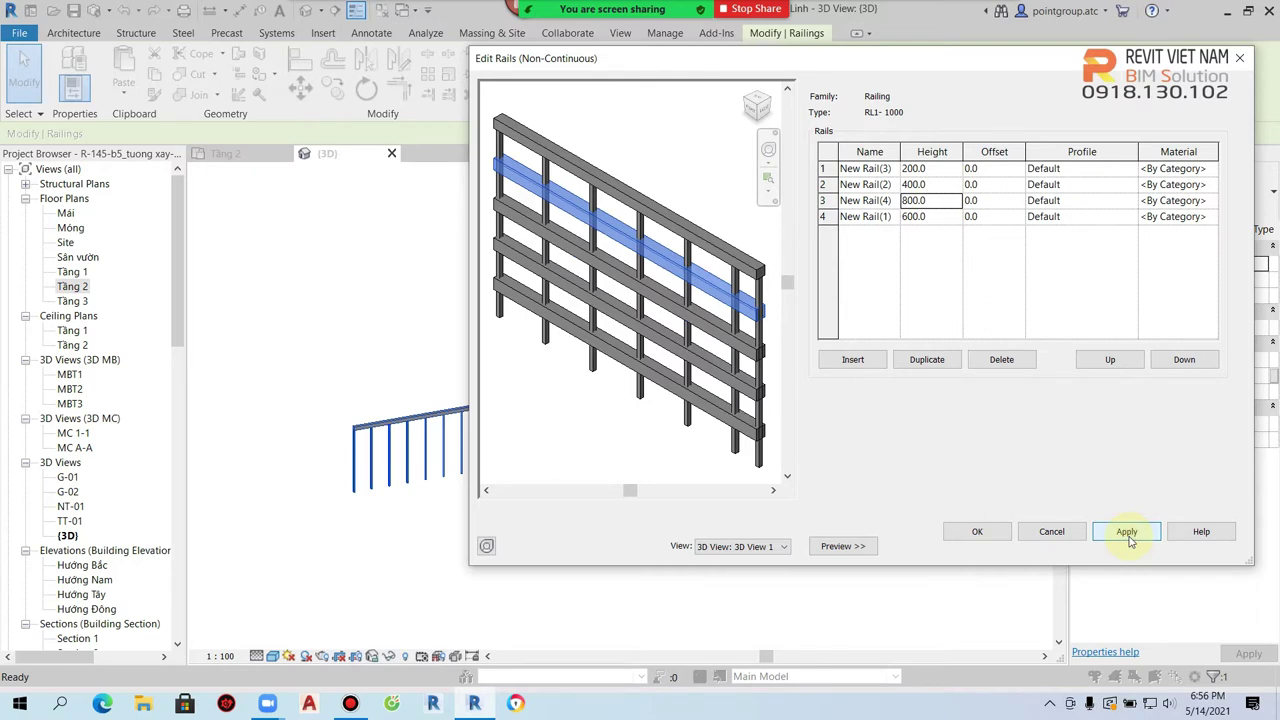
pyautogui.click(822, 200)
pyautogui.click(1110, 359)
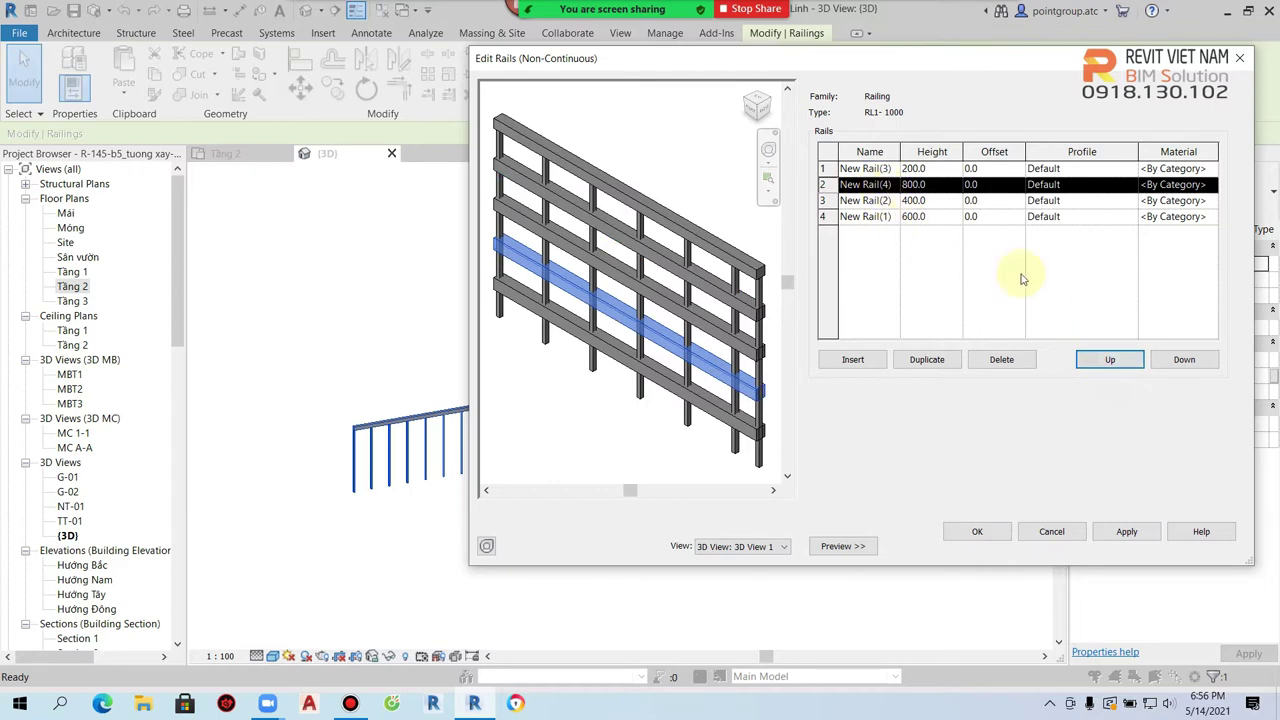
pyautogui.click(1184, 359)
pyautogui.click(1184, 359)
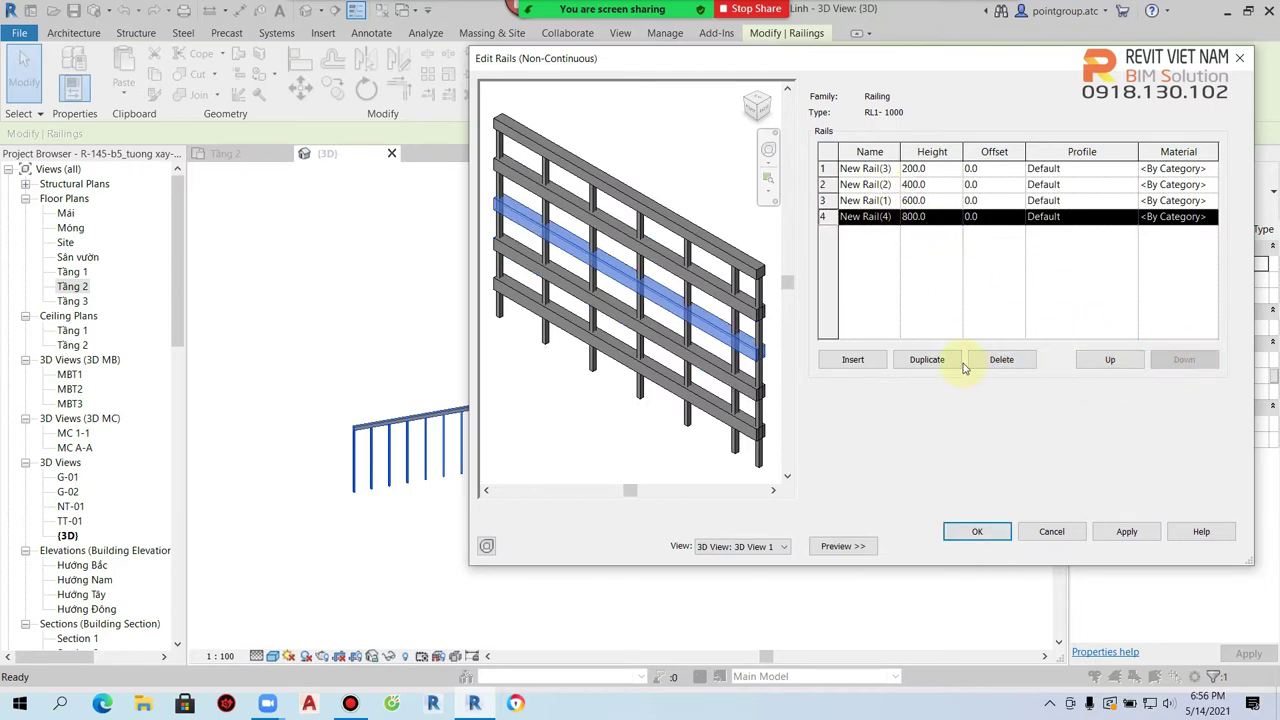
pyautogui.click(887, 218)
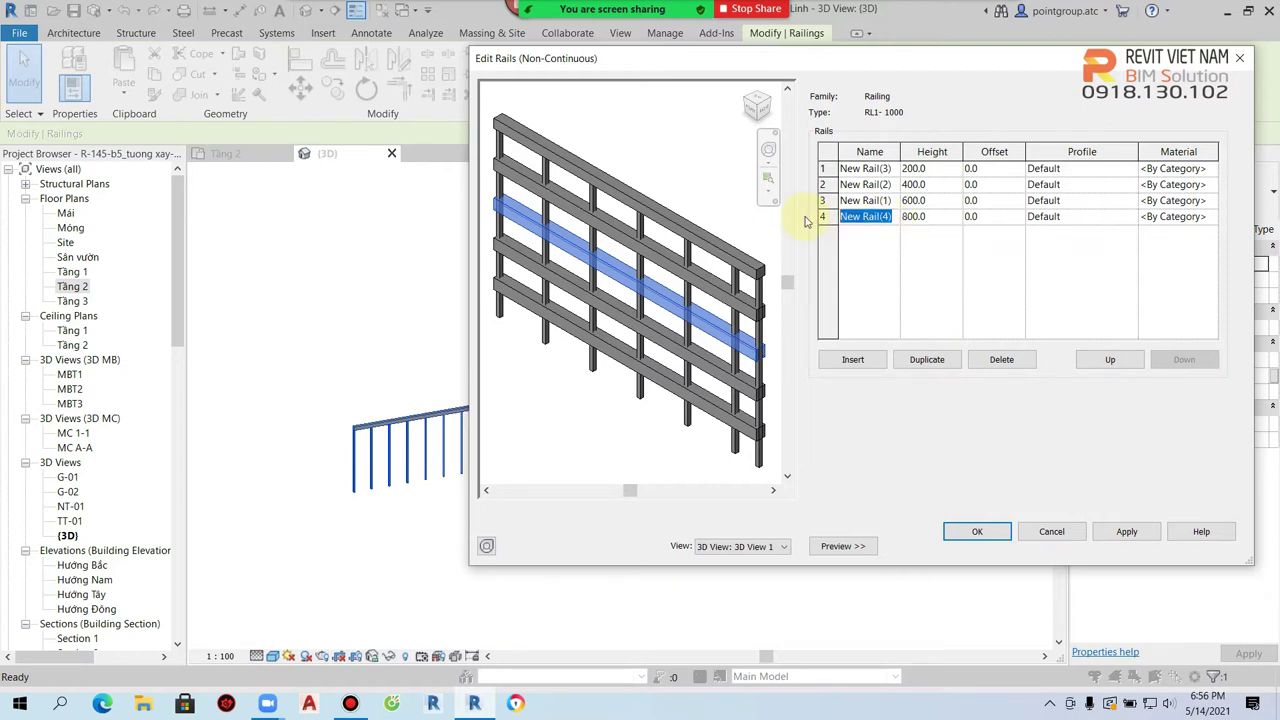
pyautogui.click(938, 259)
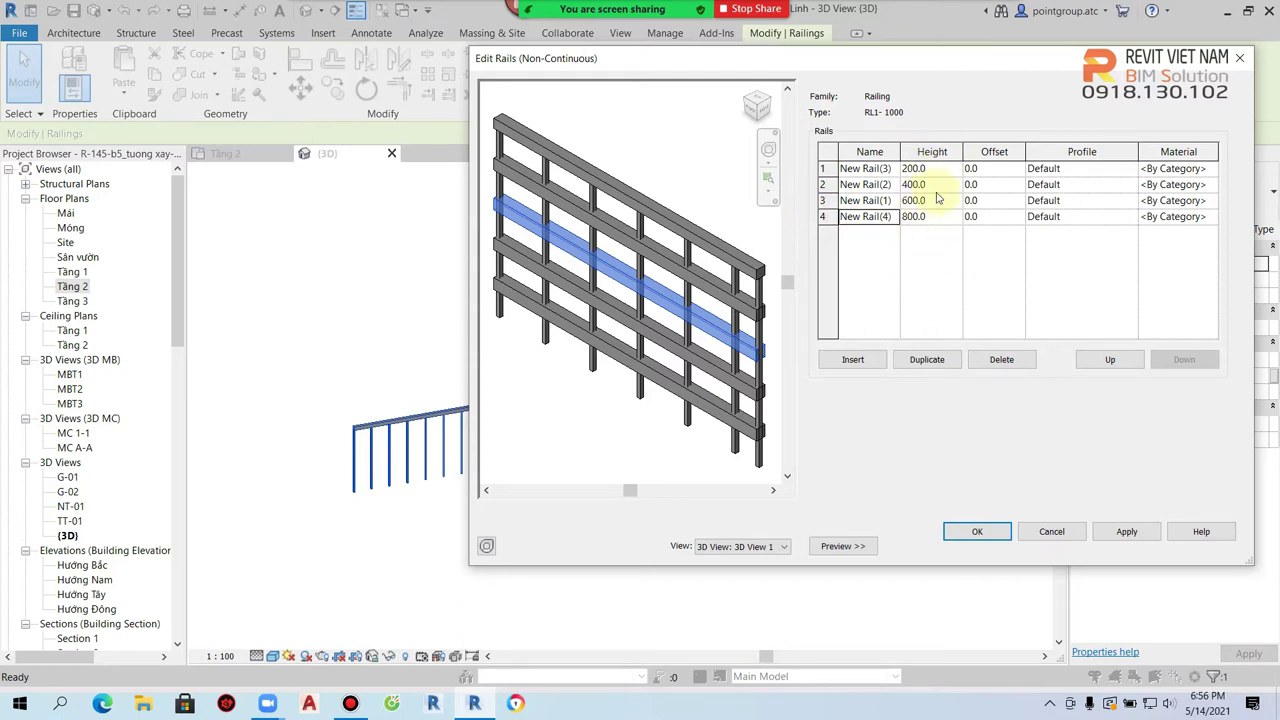
# Step: Review each rail's offset and the 600 and 800 height values
pyautogui.click(993, 215)
pyautogui.click(990, 200)
pyautogui.click(985, 168)
pyautogui.click(975, 184)
pyautogui.click(985, 170)
pyautogui.click(990, 216)
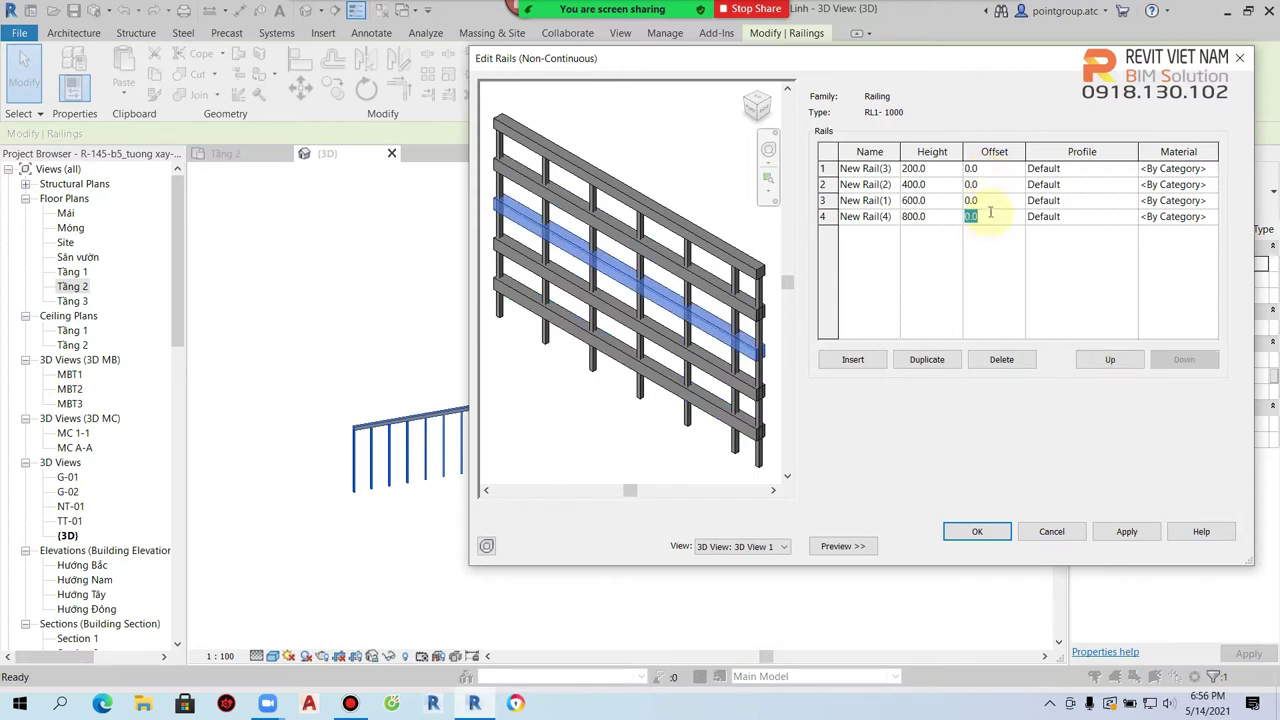
pyautogui.click(945, 200)
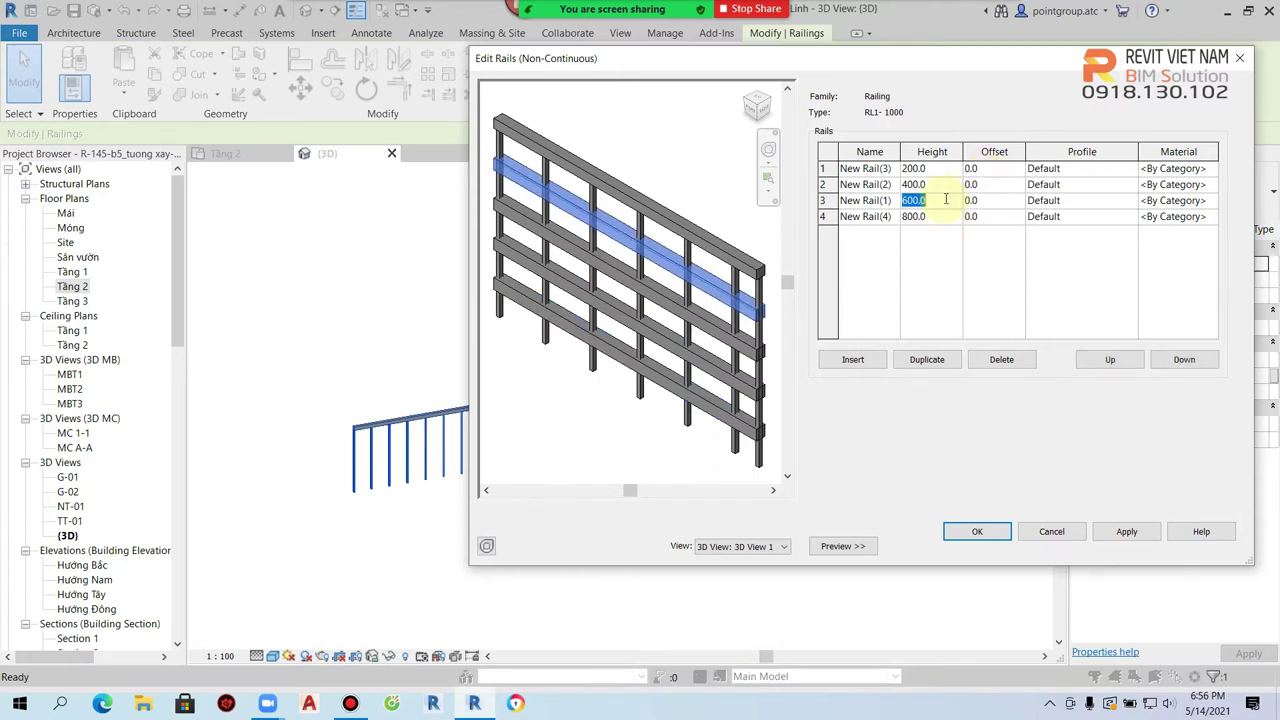
pyautogui.doubleClick(950, 199)
pyautogui.click(948, 217)
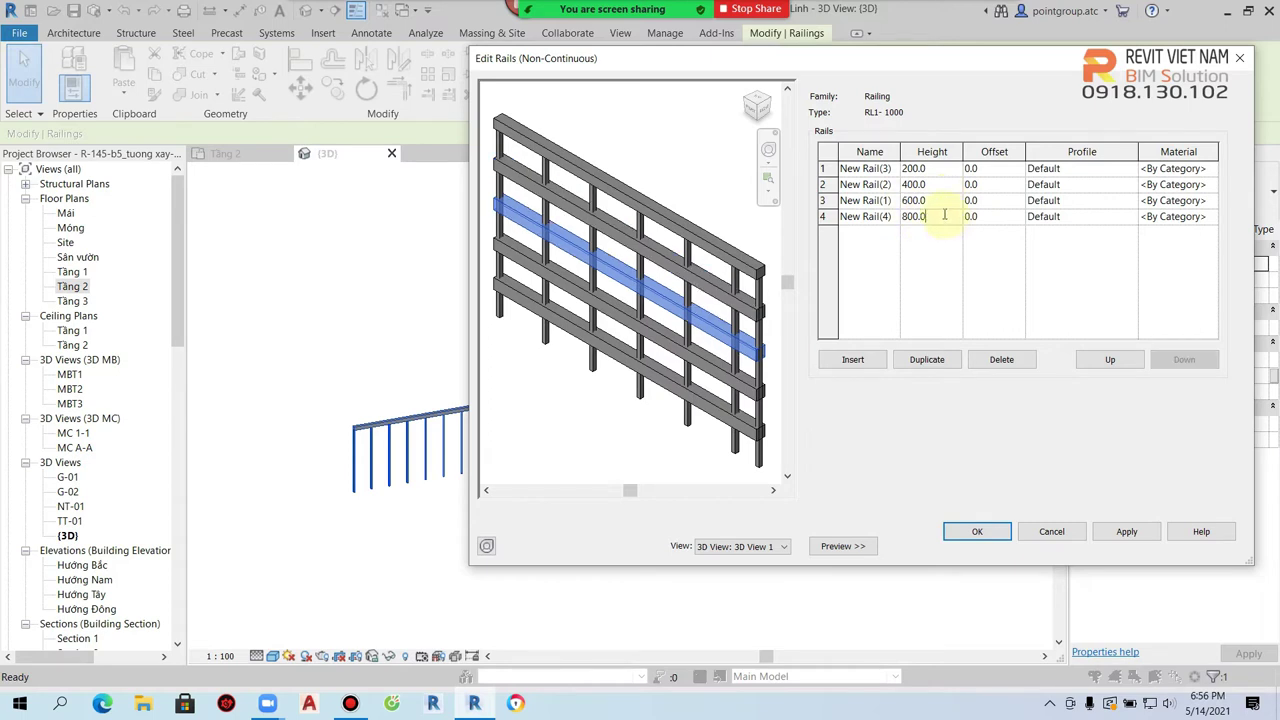
# Step: Move New Rail(1) to the top and New Rail(2) to second place, keeping the 600 height
pyautogui.click(832, 200)
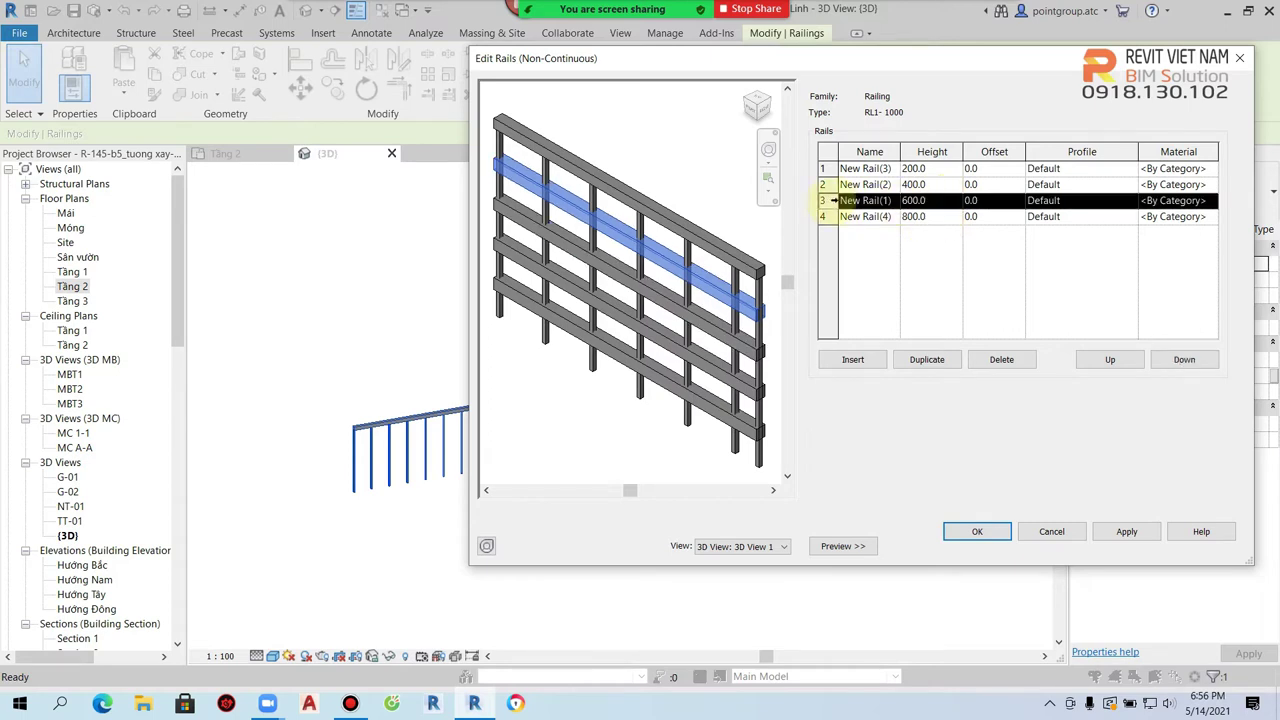
pyautogui.click(1111, 359)
pyautogui.click(1111, 359)
pyautogui.click(828, 202)
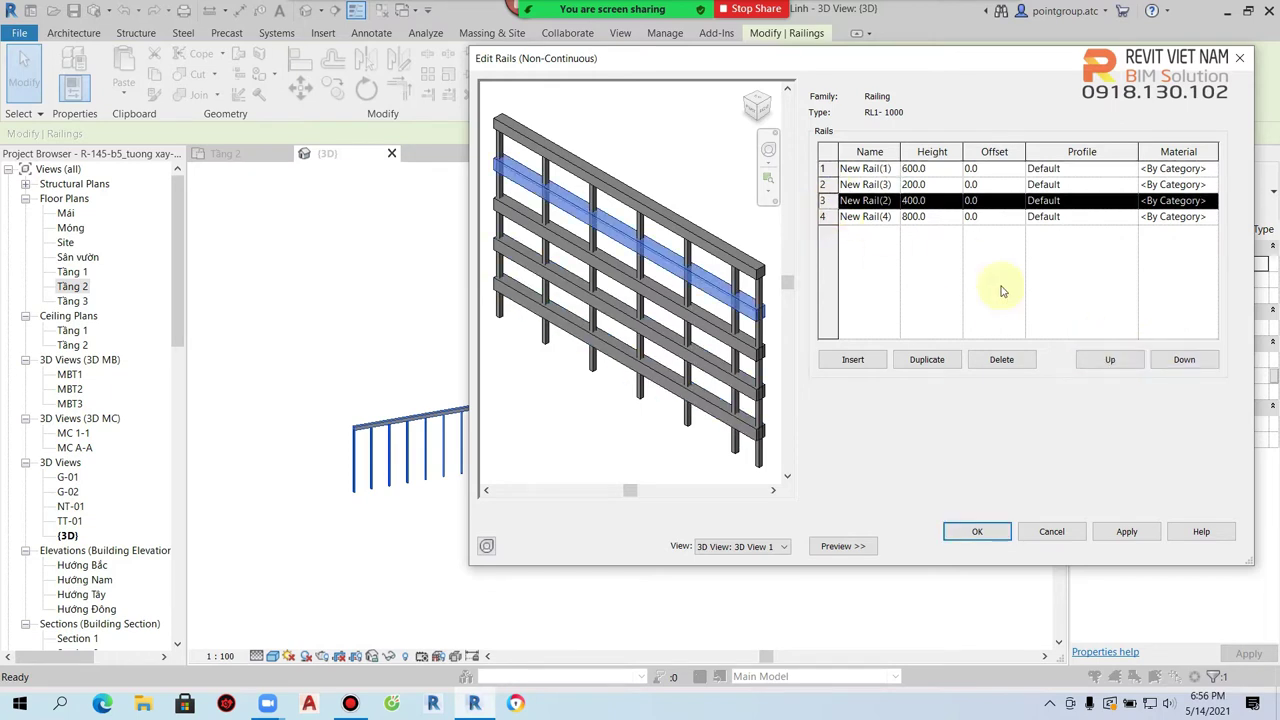
pyautogui.click(1108, 359)
pyautogui.click(938, 169)
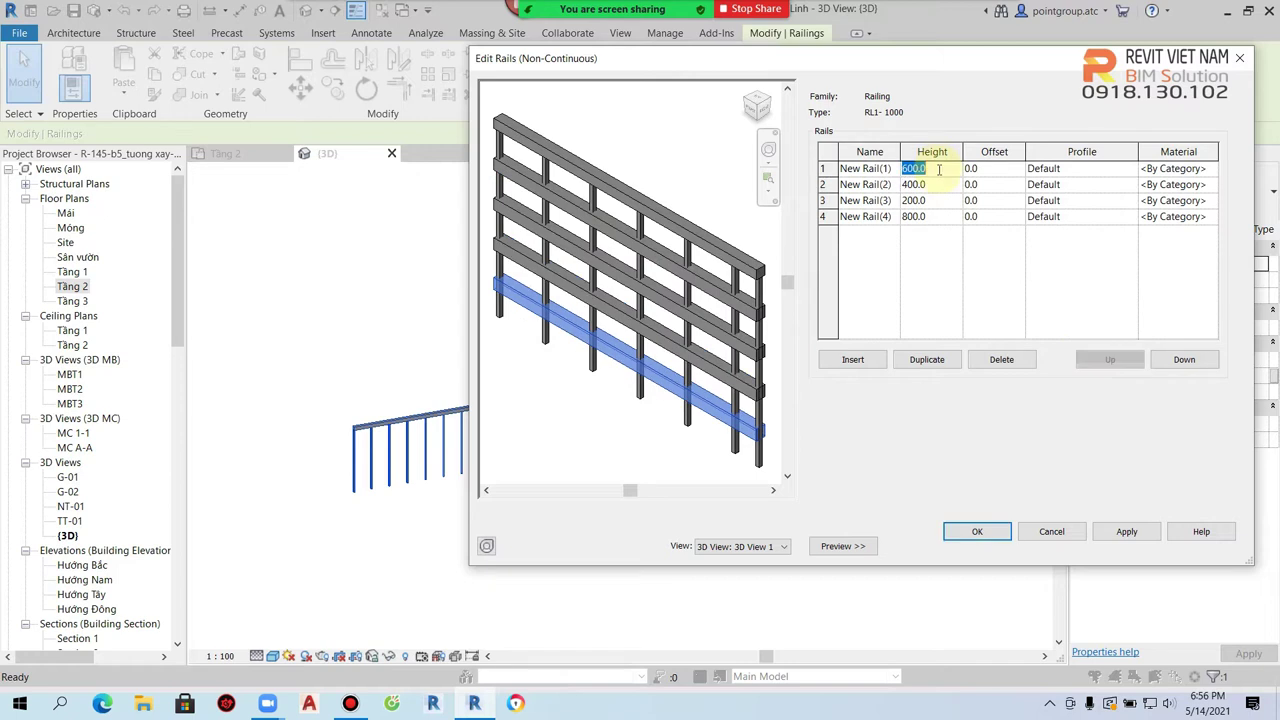
pyautogui.write('200')
pyautogui.click(940, 184)
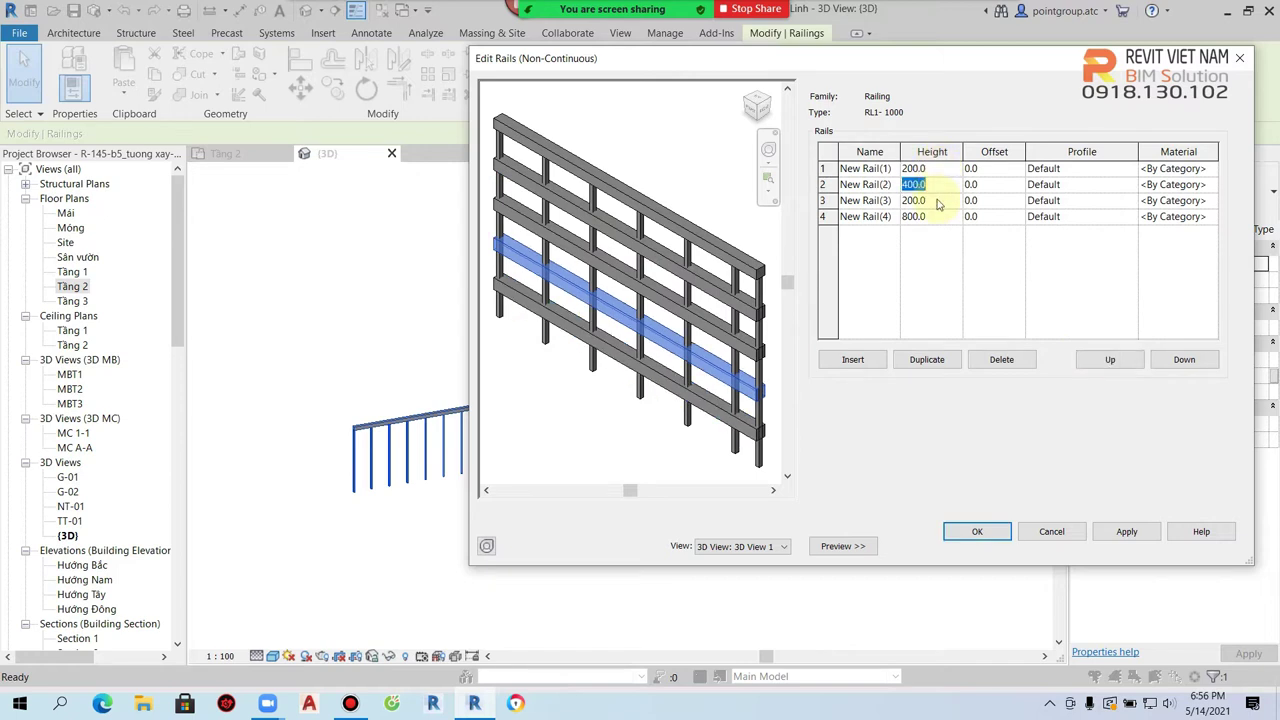
pyautogui.click(937, 200)
pyautogui.write('600')
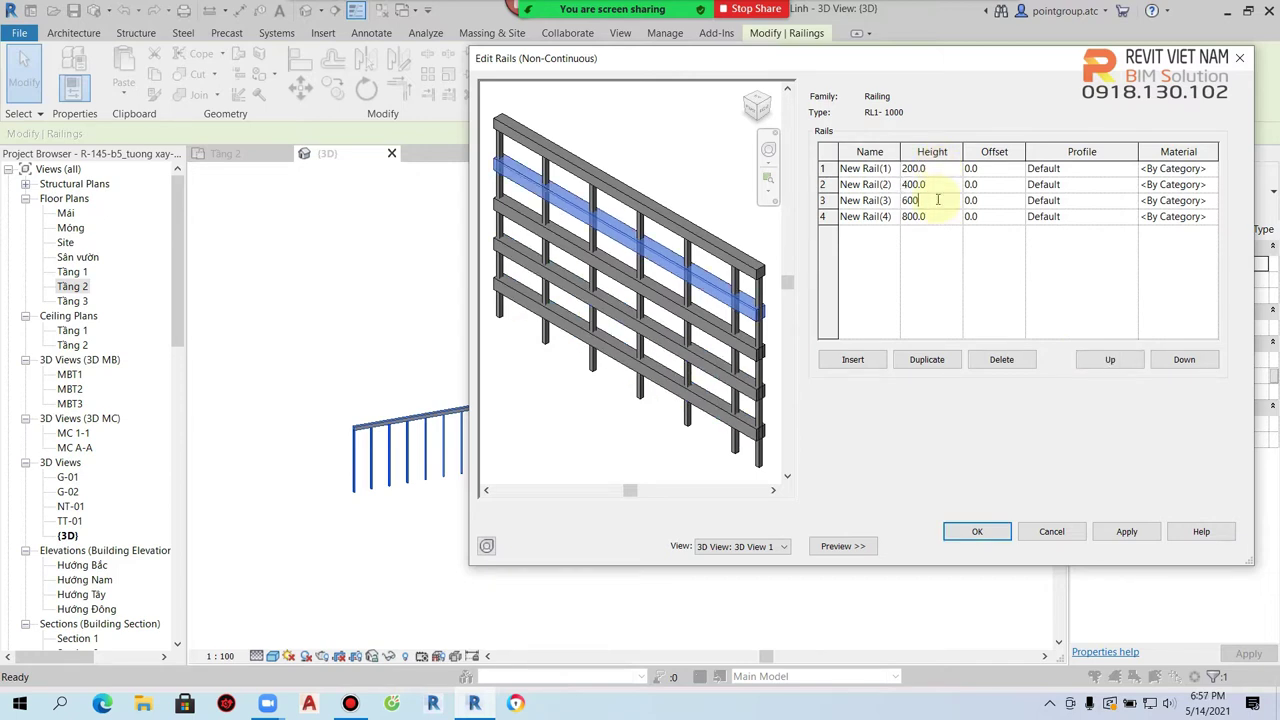
pyautogui.click(928, 262)
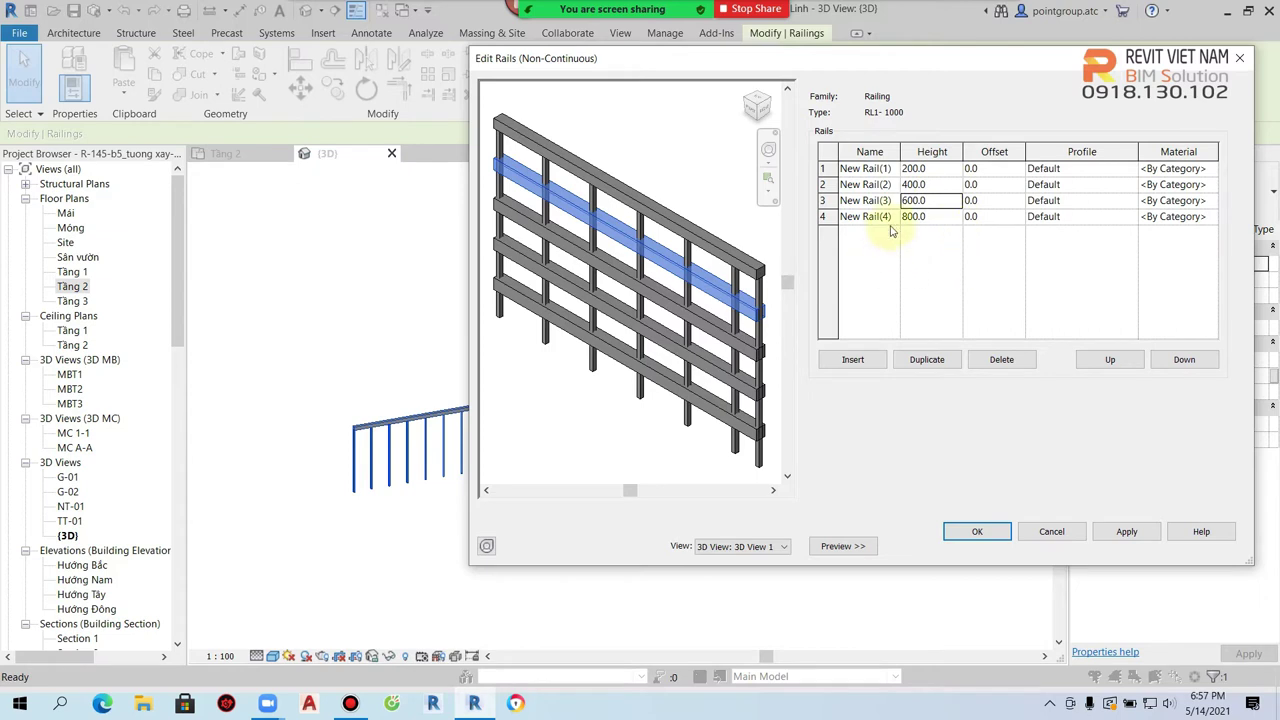
pyautogui.click(826, 217)
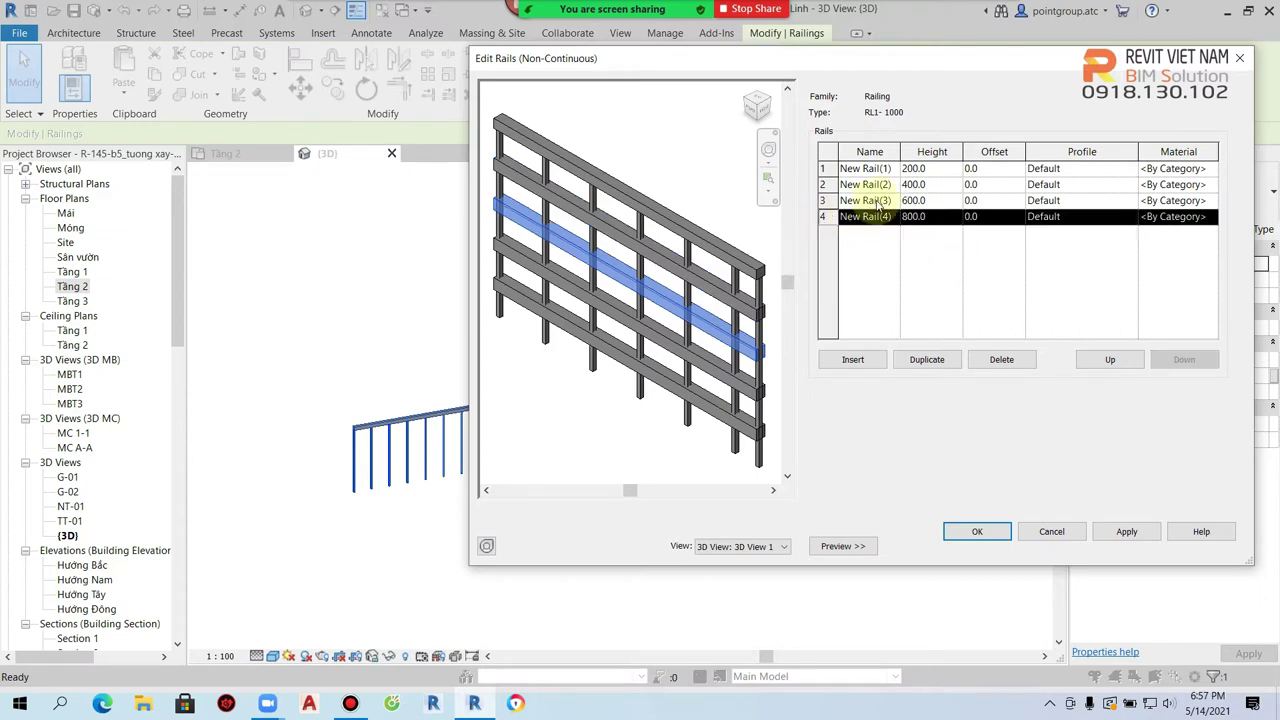
# Step: Preview New Rail(4) with offsets 200 and -200, then reset it to 0
pyautogui.click(994, 215)
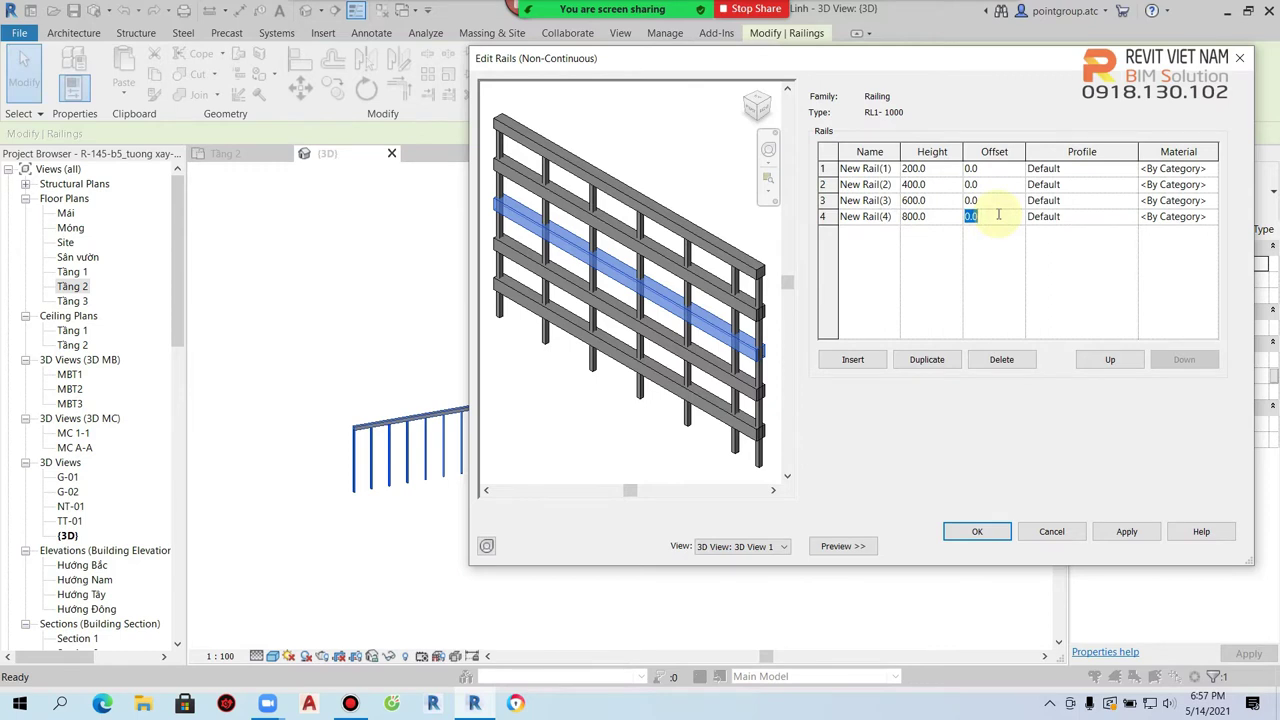
pyautogui.write('200')
pyautogui.click(1127, 531)
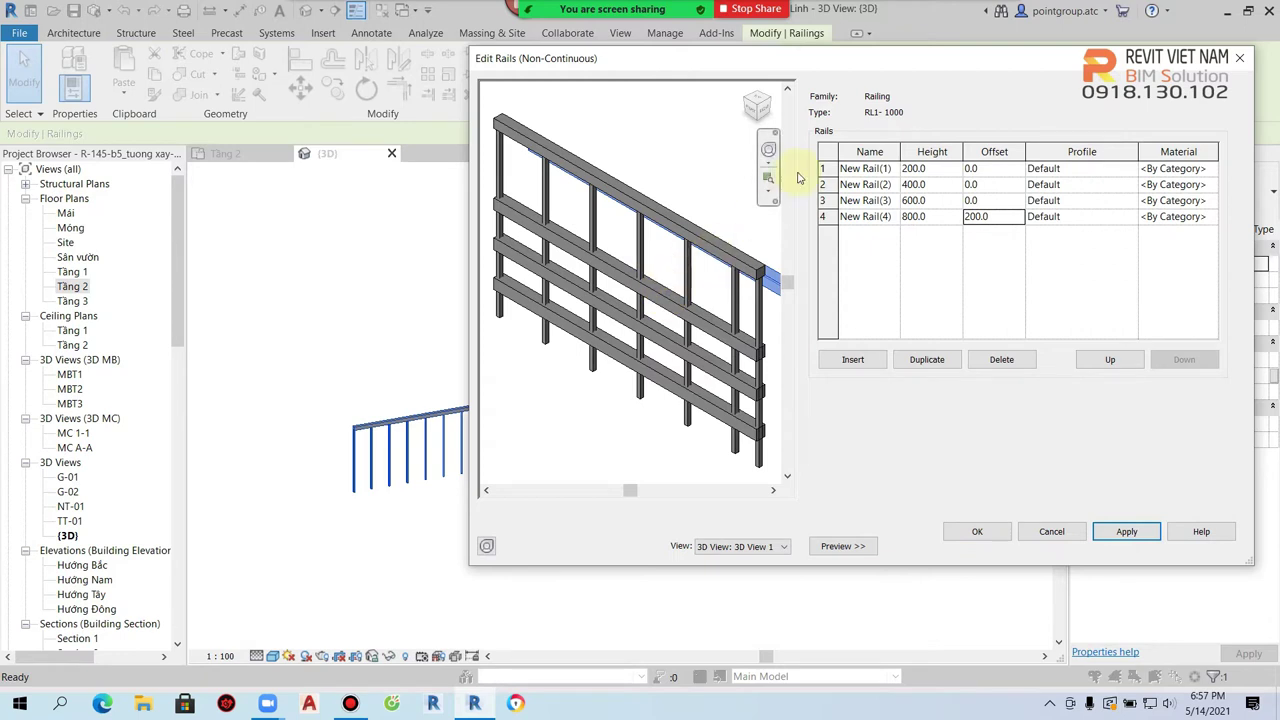
pyautogui.click(955, 217)
pyautogui.click(962, 218)
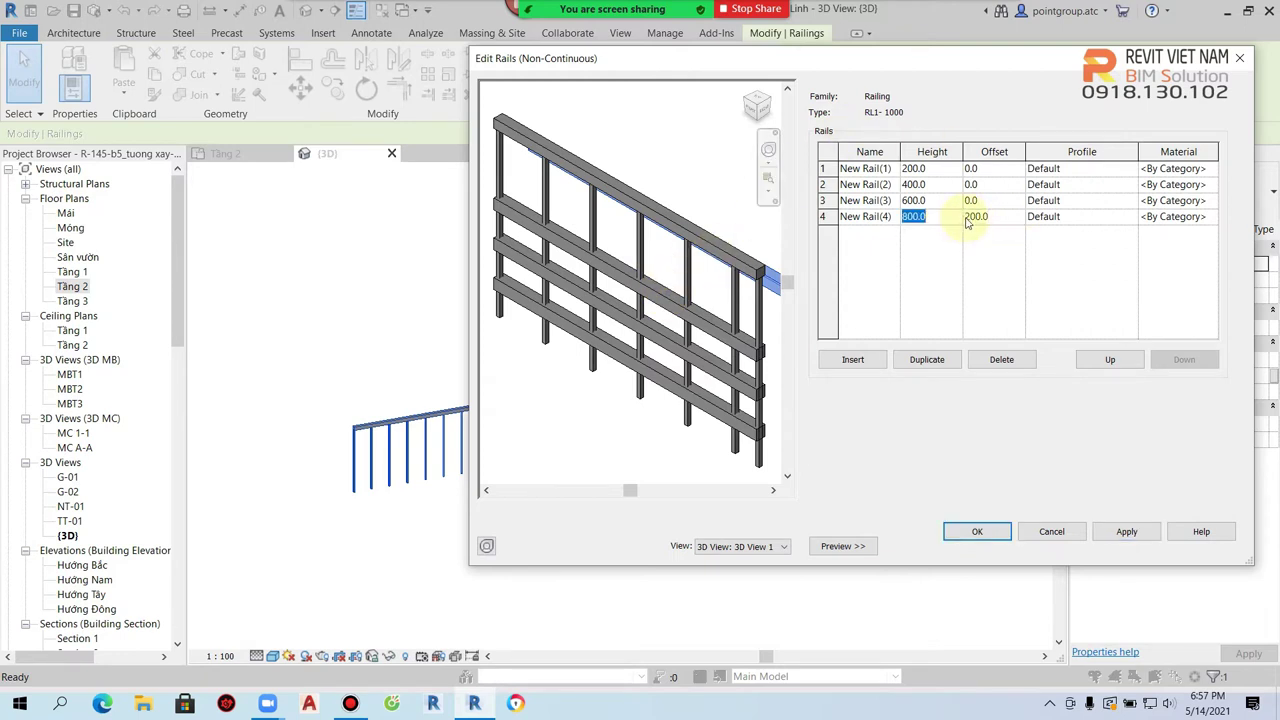
pyautogui.write('-200')
pyautogui.click(1130, 531)
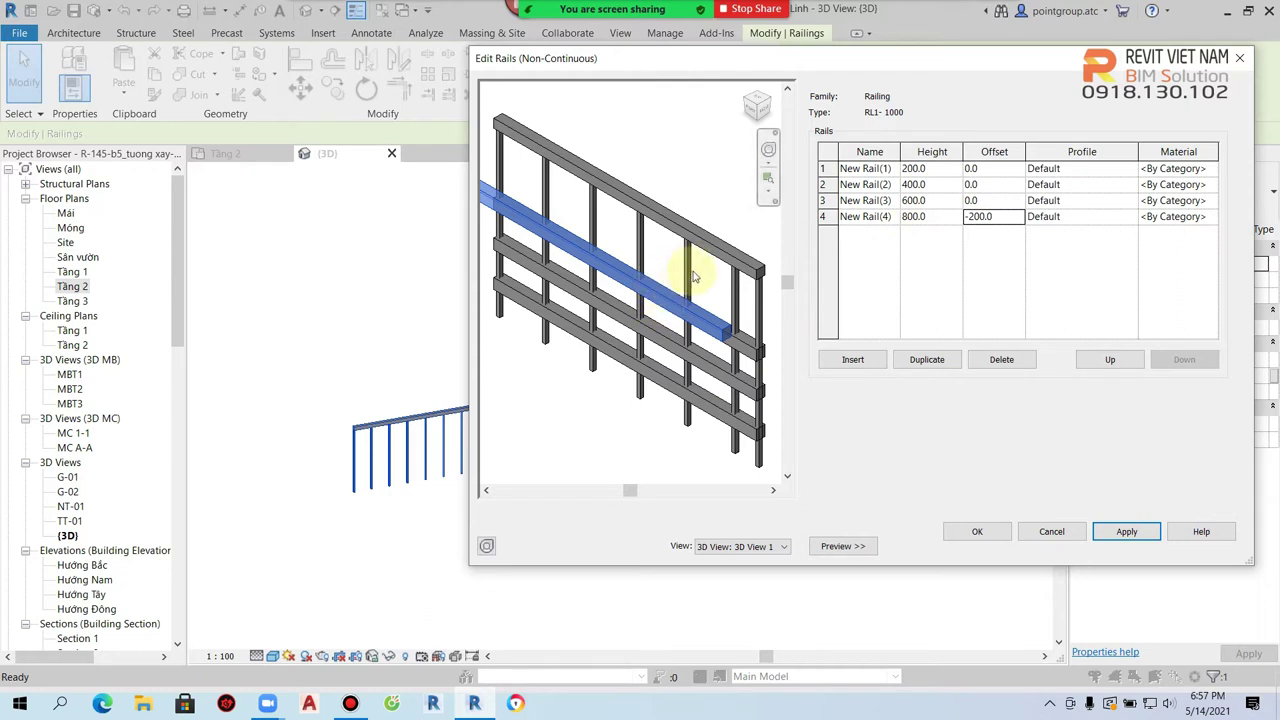
pyautogui.click(1008, 217)
pyautogui.write('0')
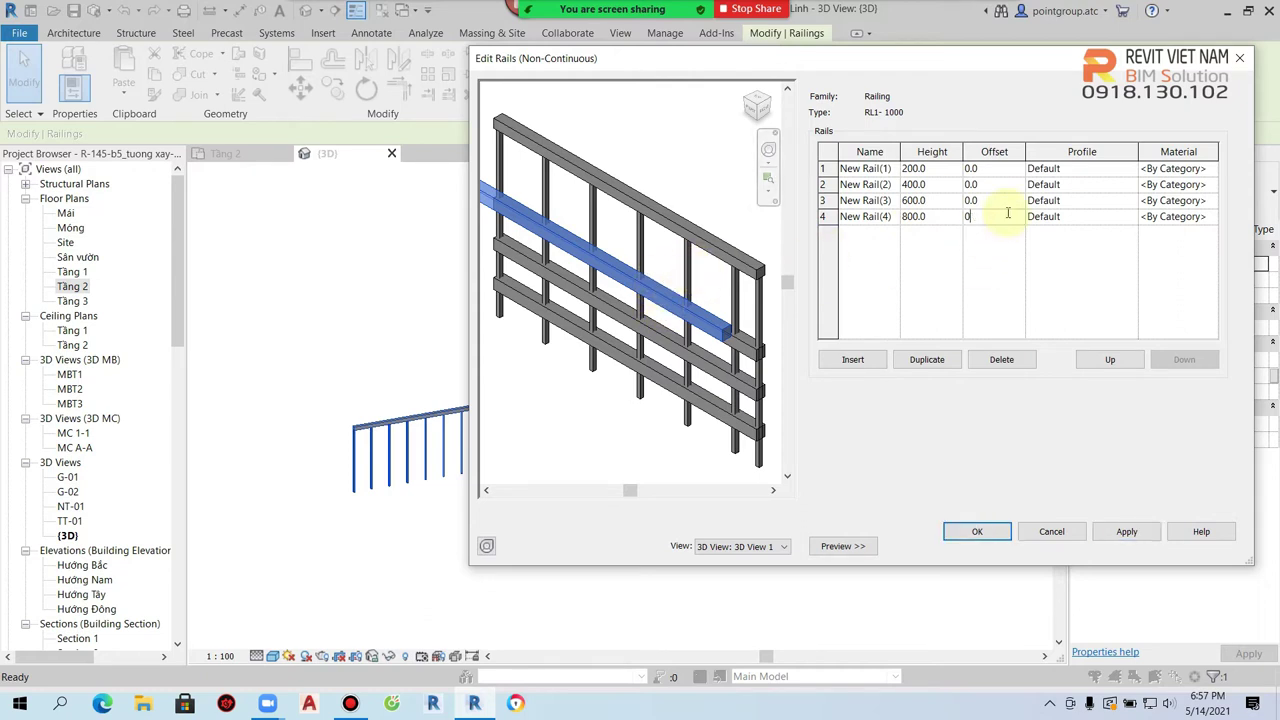
pyautogui.click(1126, 533)
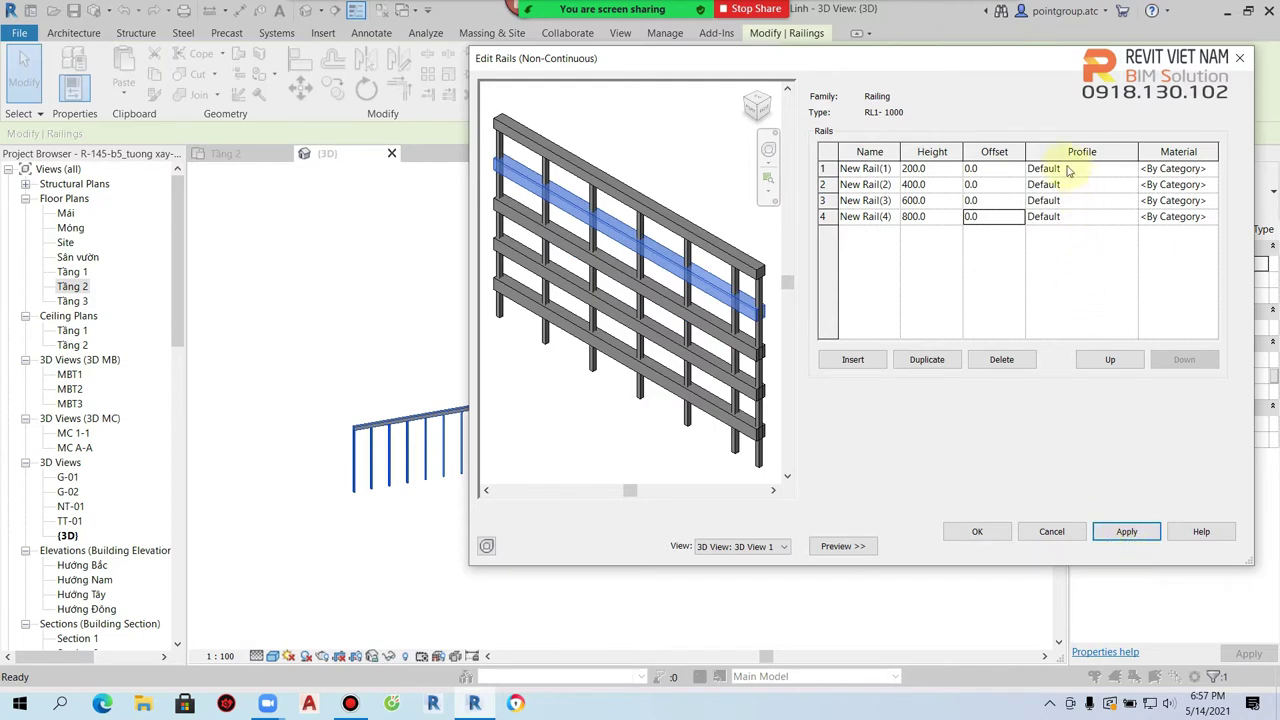
# Step: Leave the rail profile at Default and confirm the rail structure
pyautogui.click(1105, 170)
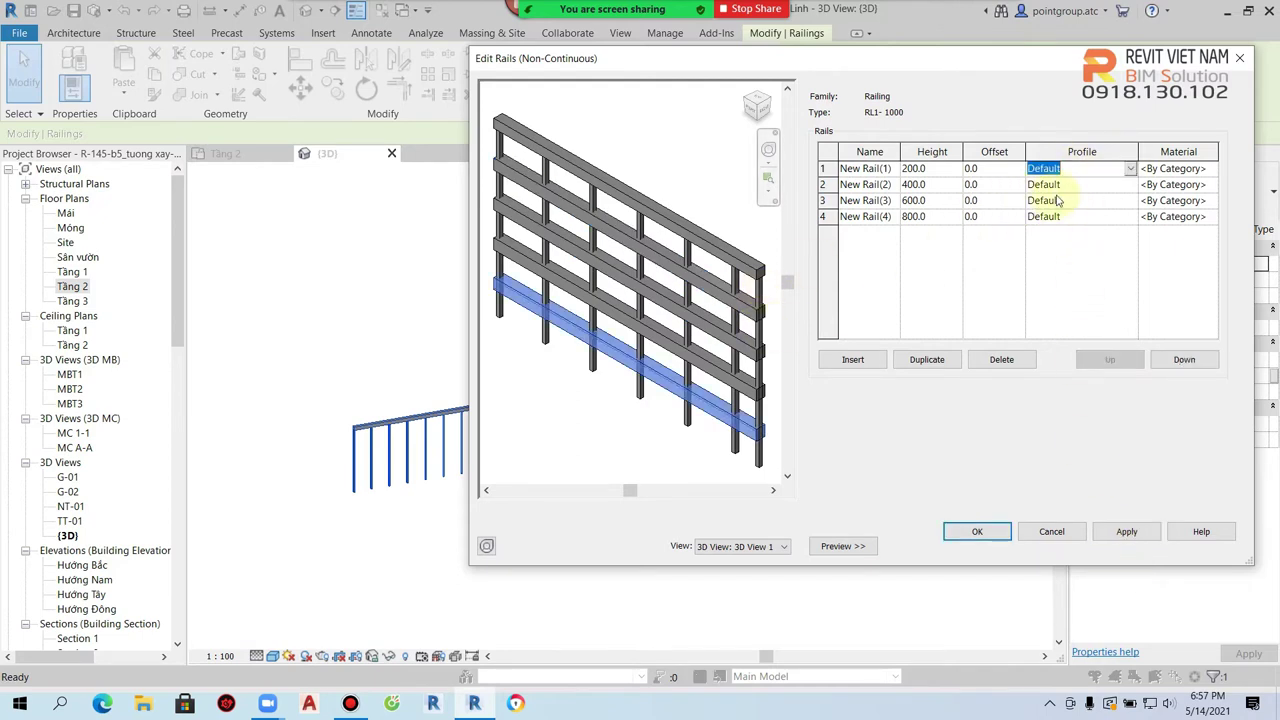
pyautogui.click(1130, 172)
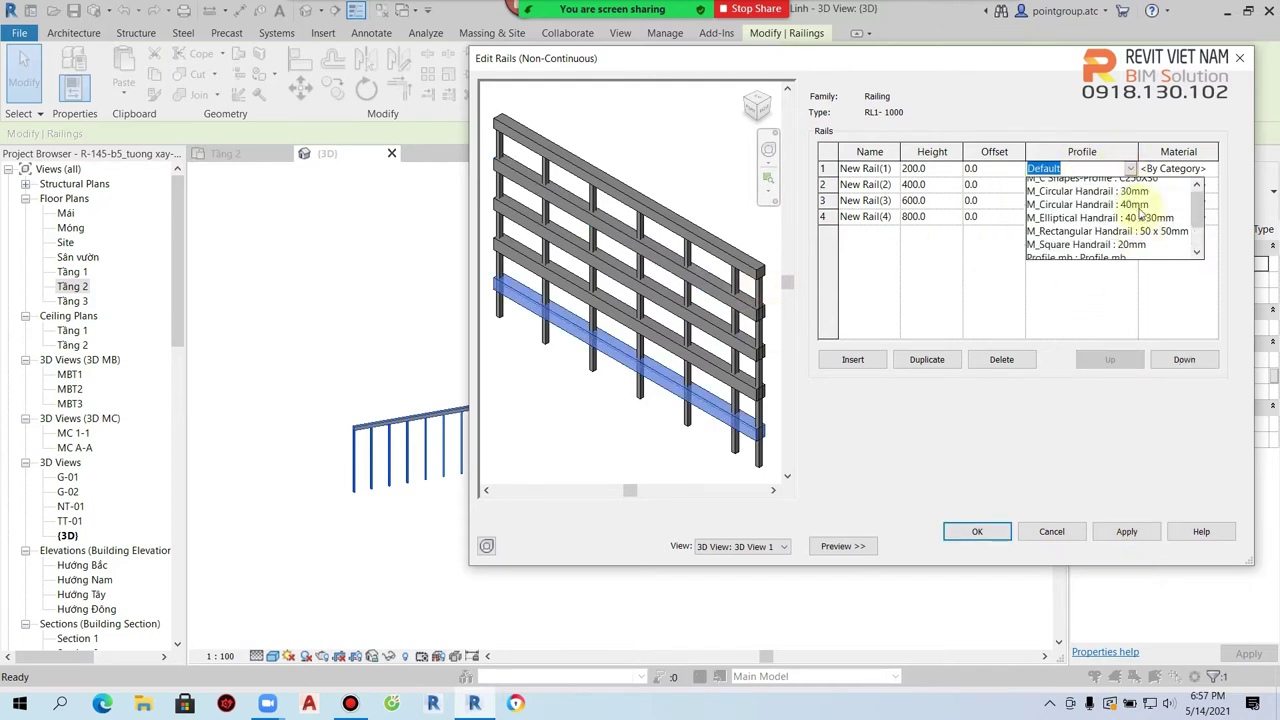
pyautogui.click(1130, 170)
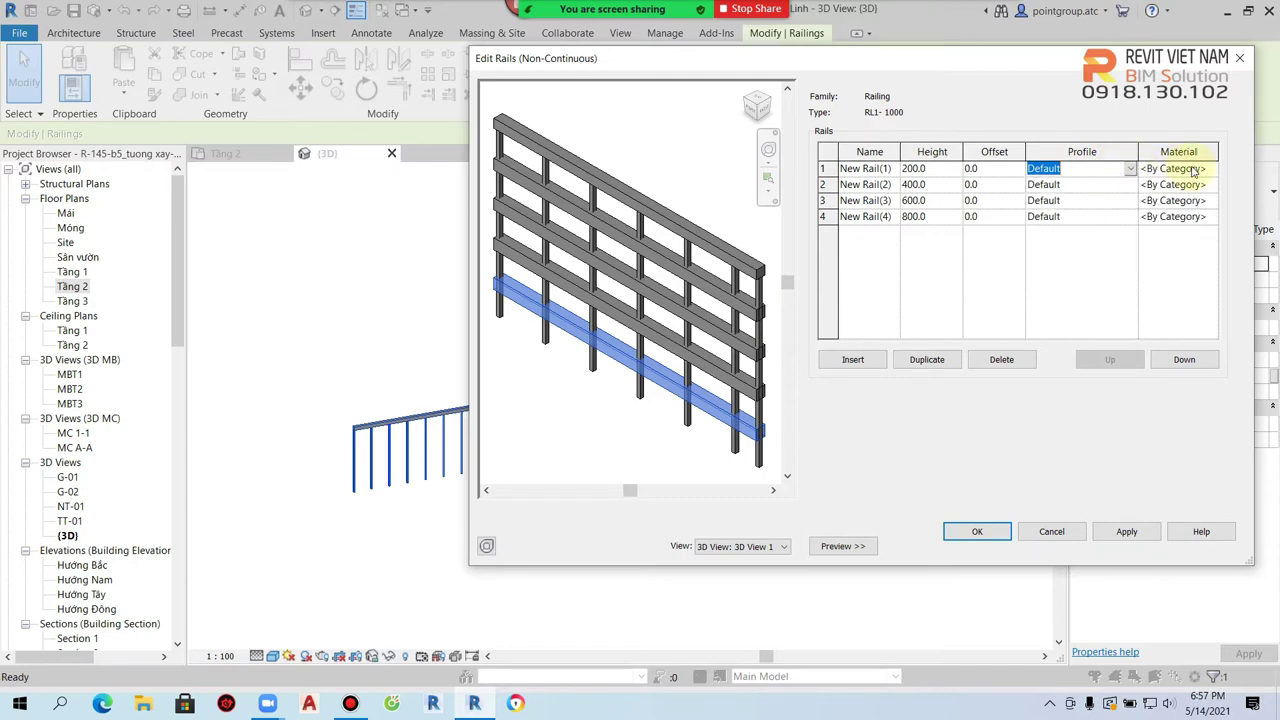
pyautogui.click(995, 533)
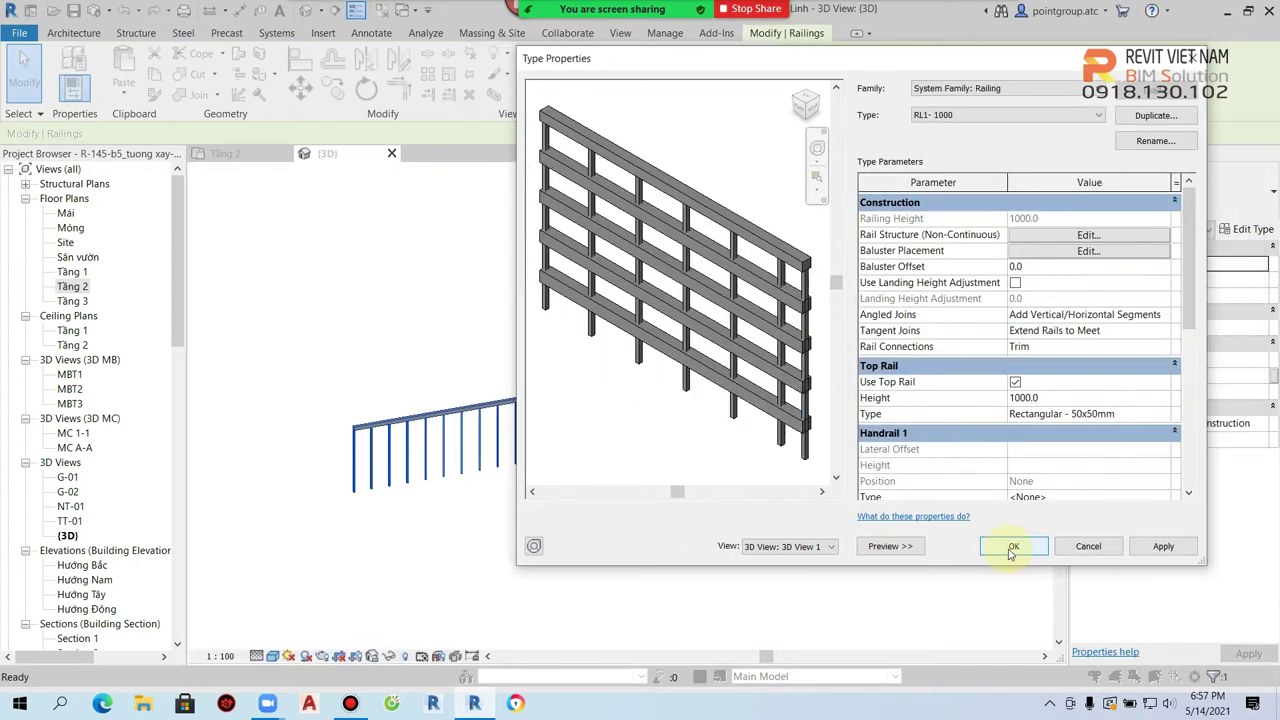
# Step: Close Type Properties and zoom around the model to inspect the four new rails
pyautogui.click(1008, 545)
pyautogui.click(818, 536)
pyautogui.scroll(-2, 806, 500)
pyautogui.scroll(2, 757, 429)
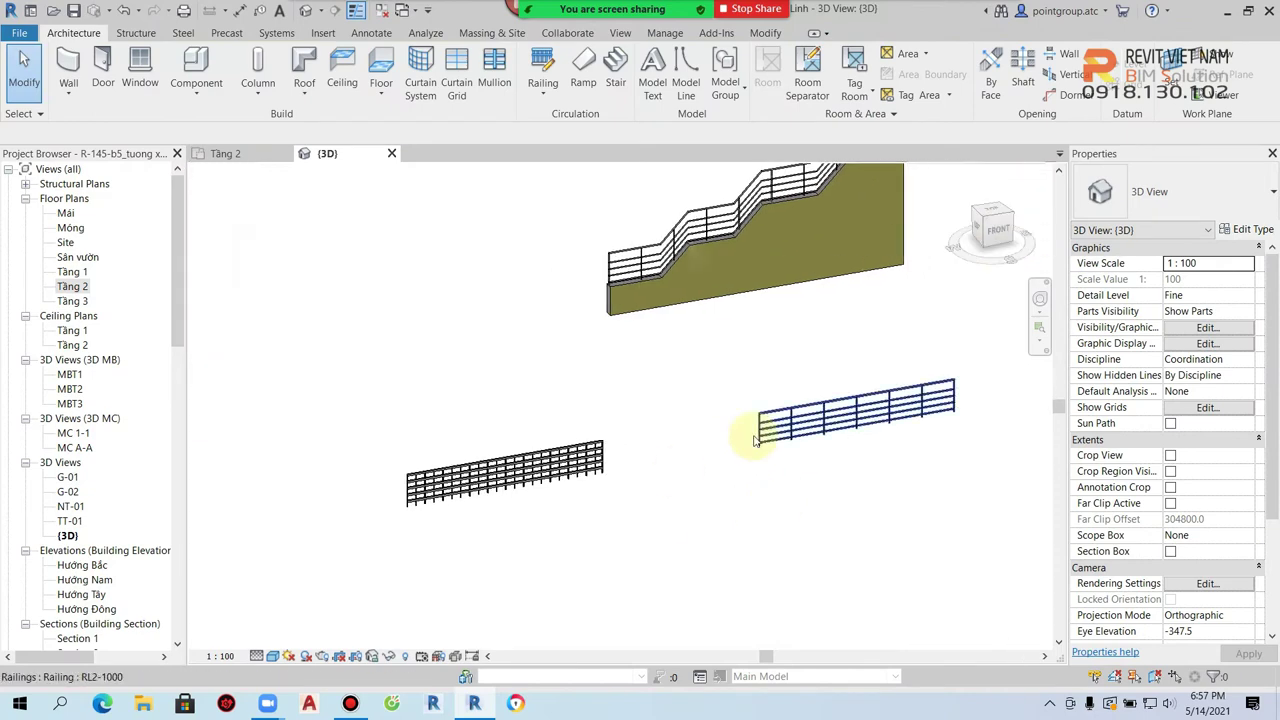
pyautogui.scroll(2, 837, 429)
pyautogui.scroll(3, 520, 470)
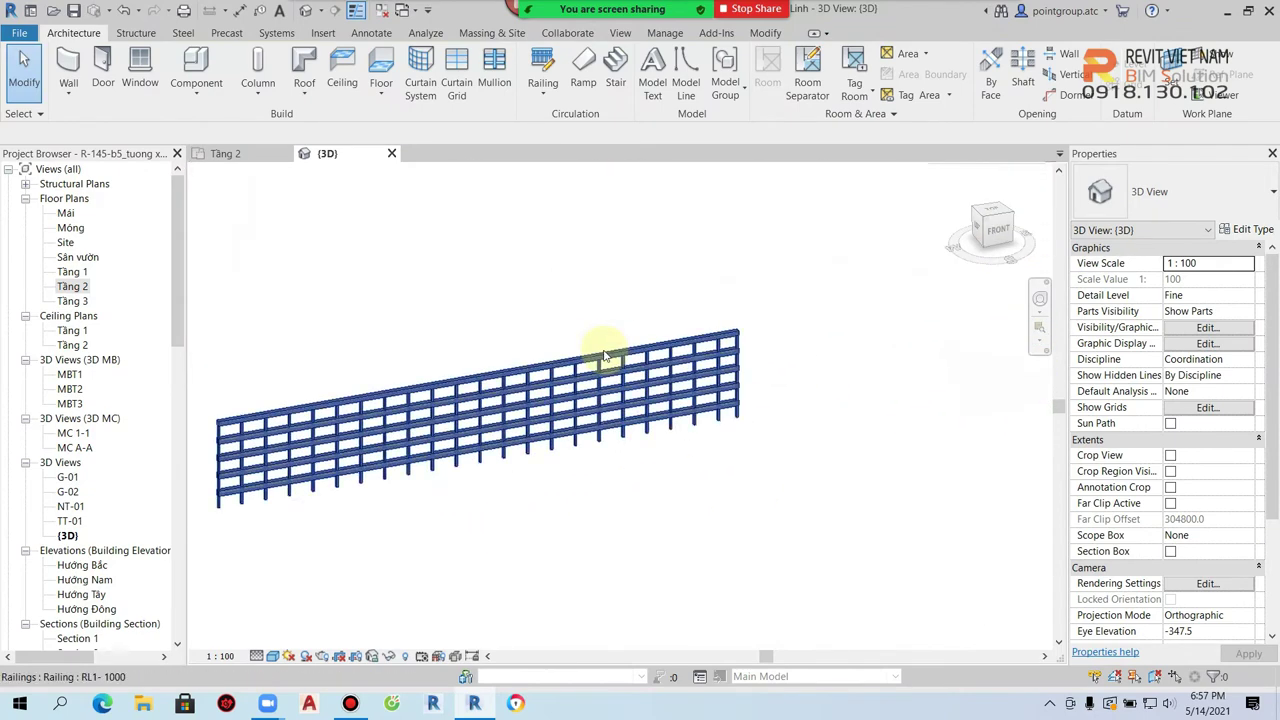
pyautogui.scroll(3, 620, 370)
pyautogui.scroll(2, 650, 395)
pyautogui.scroll(-2, 657, 390)
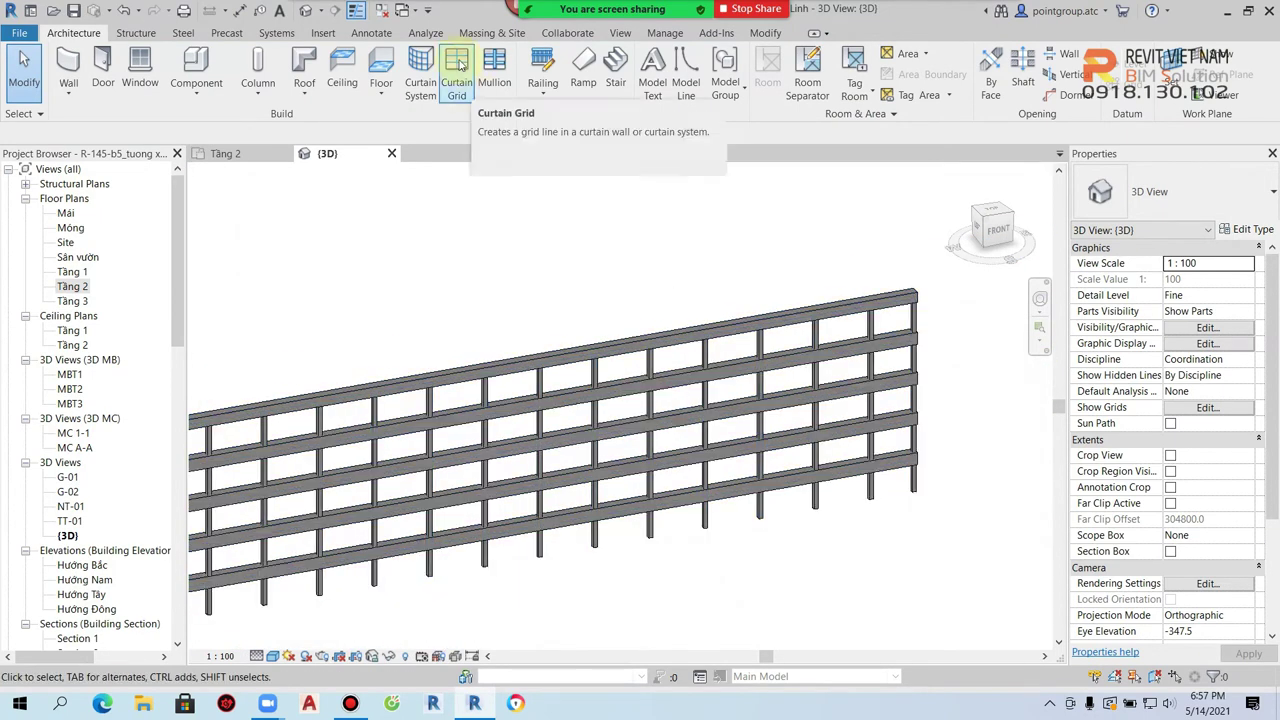
# Step: Close the Tầng 2 view and start a new family from the English templates folder
pyautogui.click(379, 11)
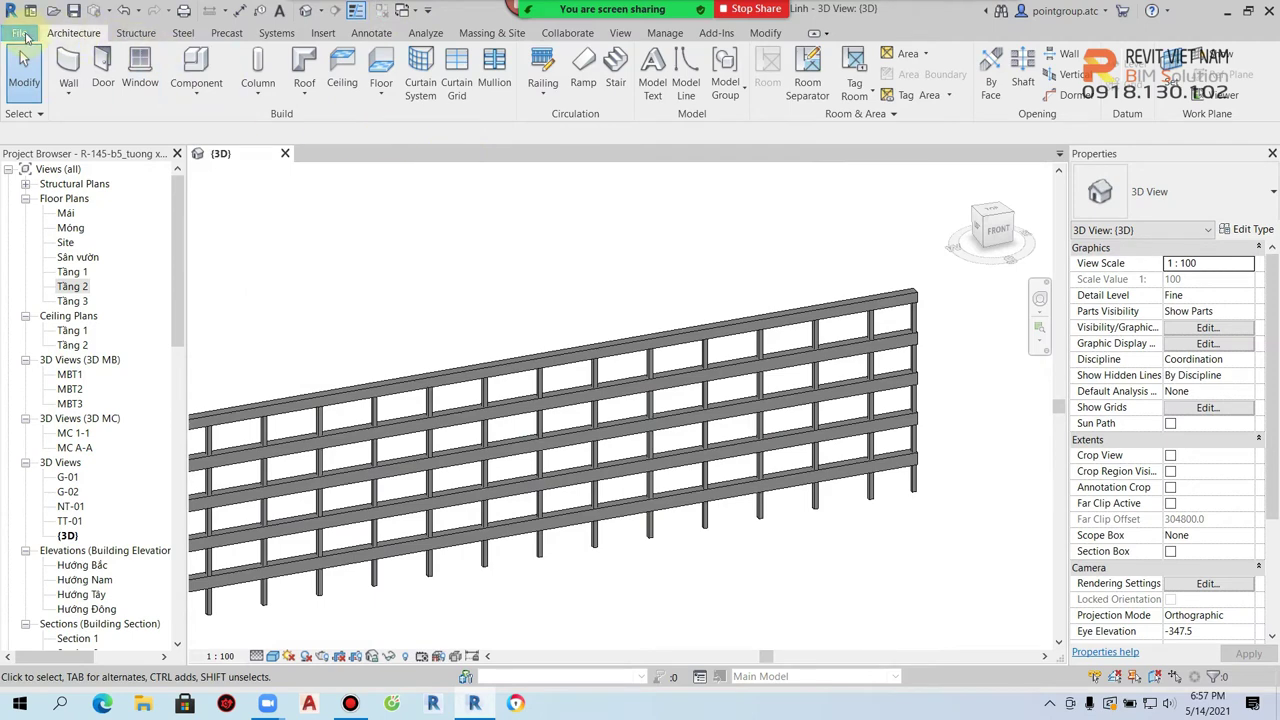
pyautogui.click(22, 33)
pyautogui.click(197, 156)
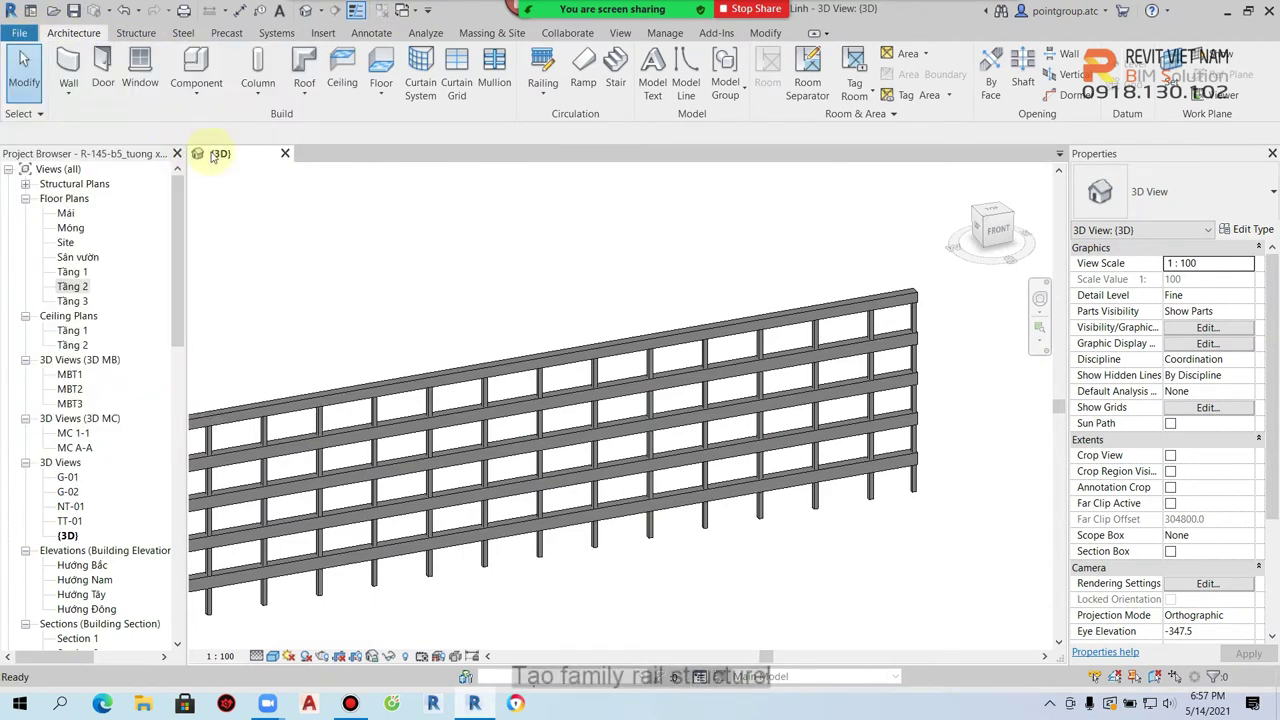
pyautogui.doubleClick(228, 139)
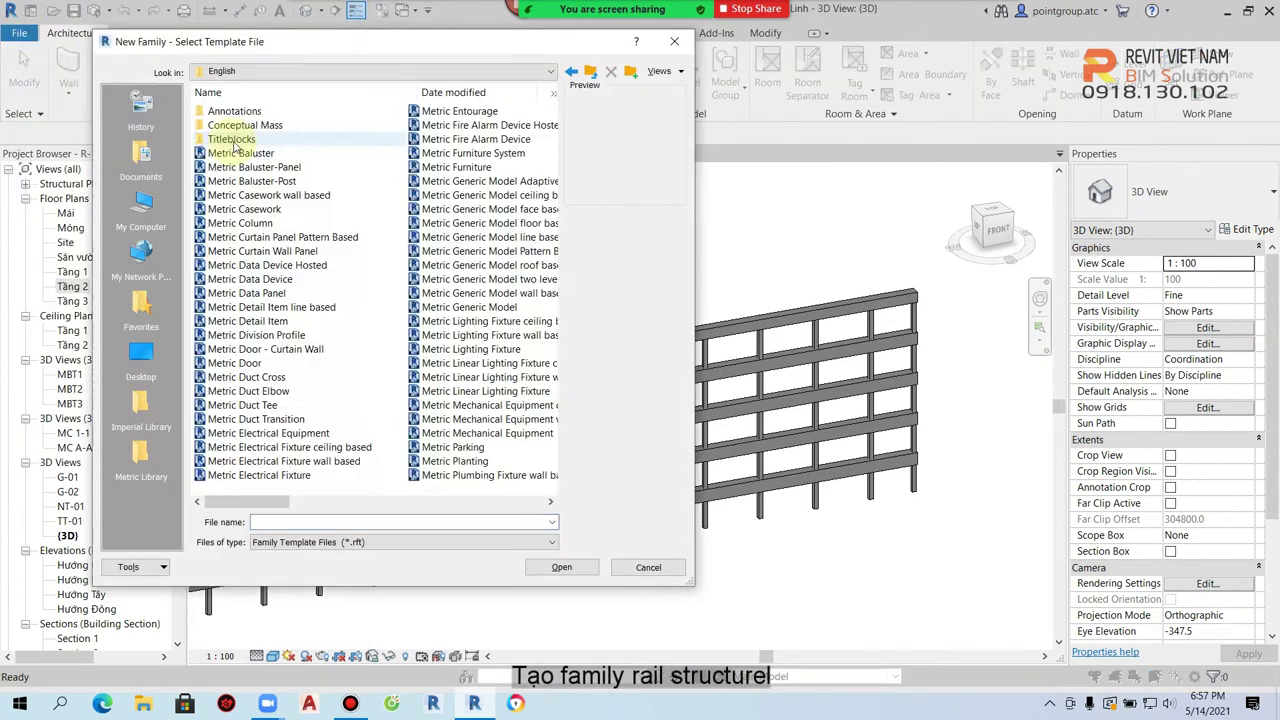
# Step: Create a new family from the Metric Profile template
pyautogui.click(470, 195)
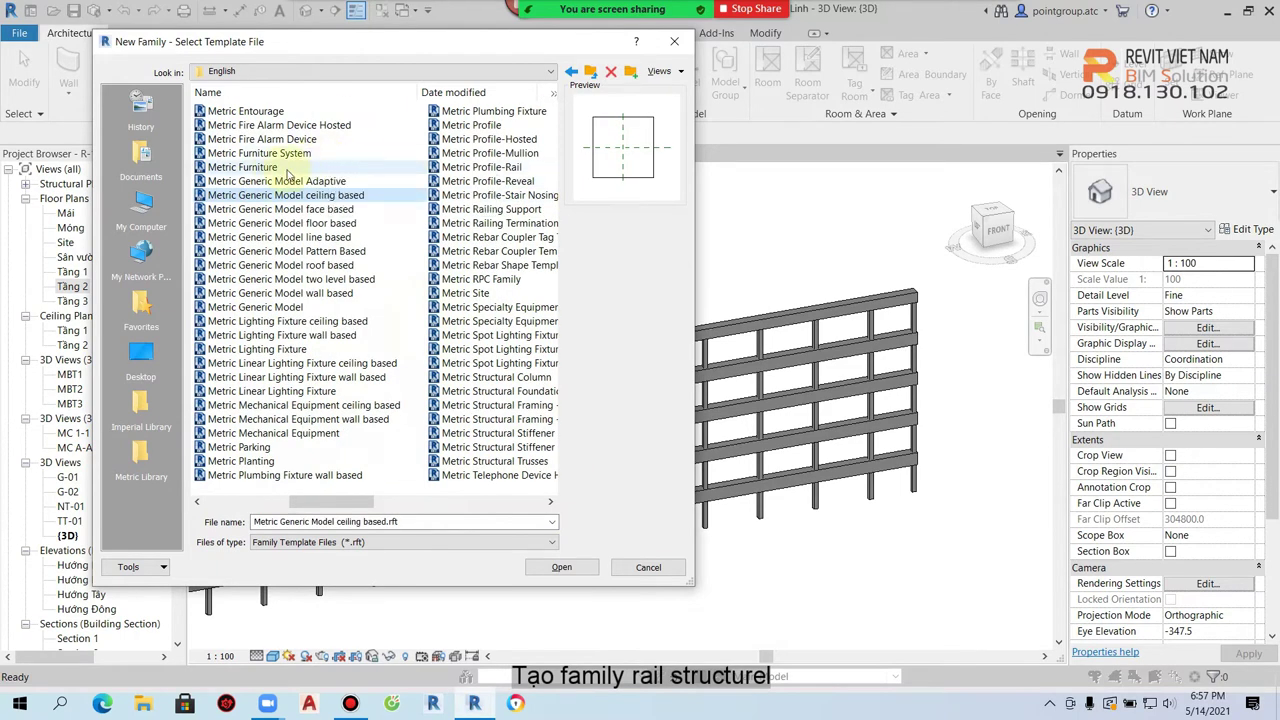
pyautogui.hscroll(2, 293, 171)
pyautogui.hscroll(2, 293, 171)
pyautogui.doubleClick(253, 127)
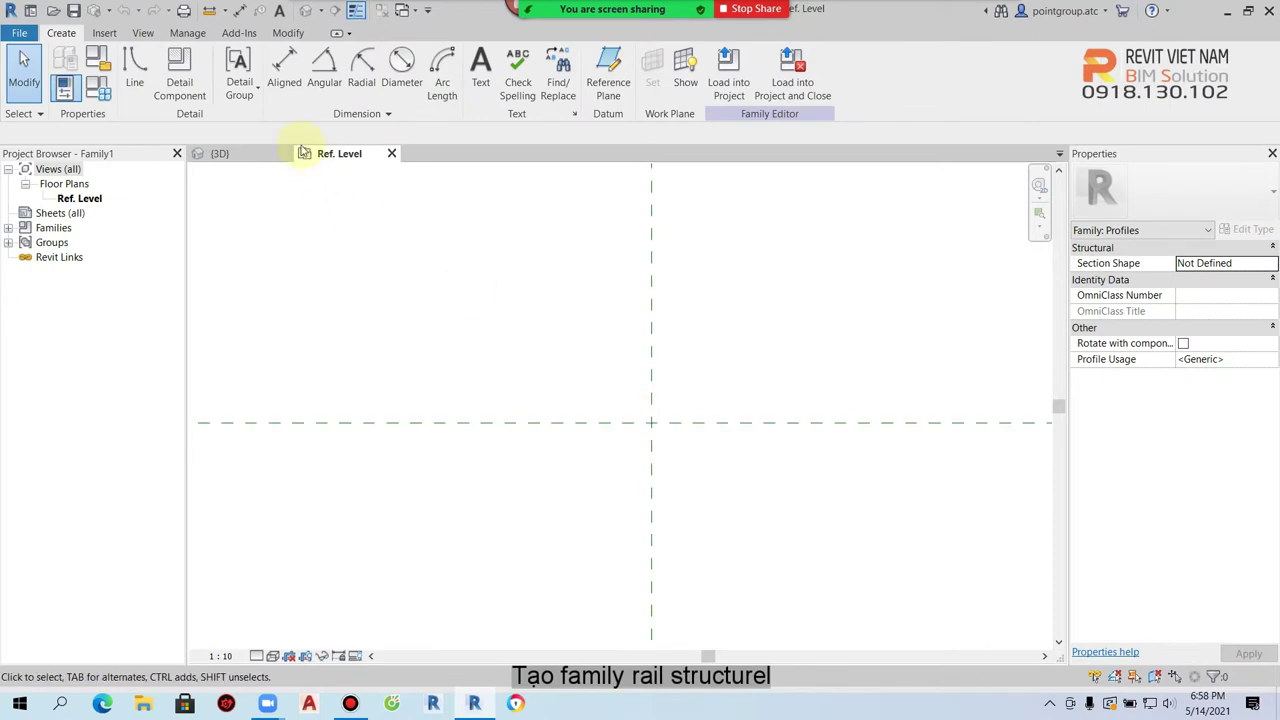
# Step: Draw a circle centred on the reference-plane intersection and begin saving the family
pyautogui.click(134, 65)
pyautogui.click(643, 58)
pyautogui.click(641, 462)
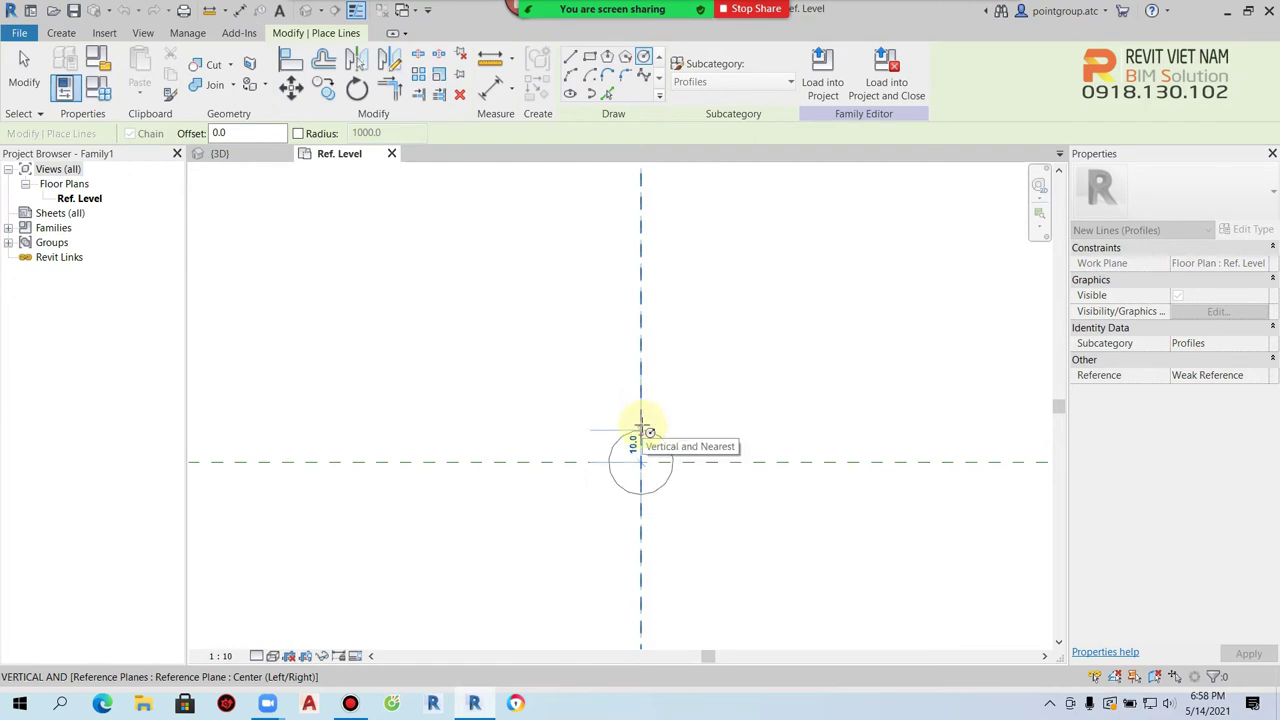
pyautogui.click(644, 430)
pyautogui.press('Escape')
pyautogui.press('Escape')
pyautogui.moveTo(671, 437); pyautogui.dragTo(664, 386, button='middle')
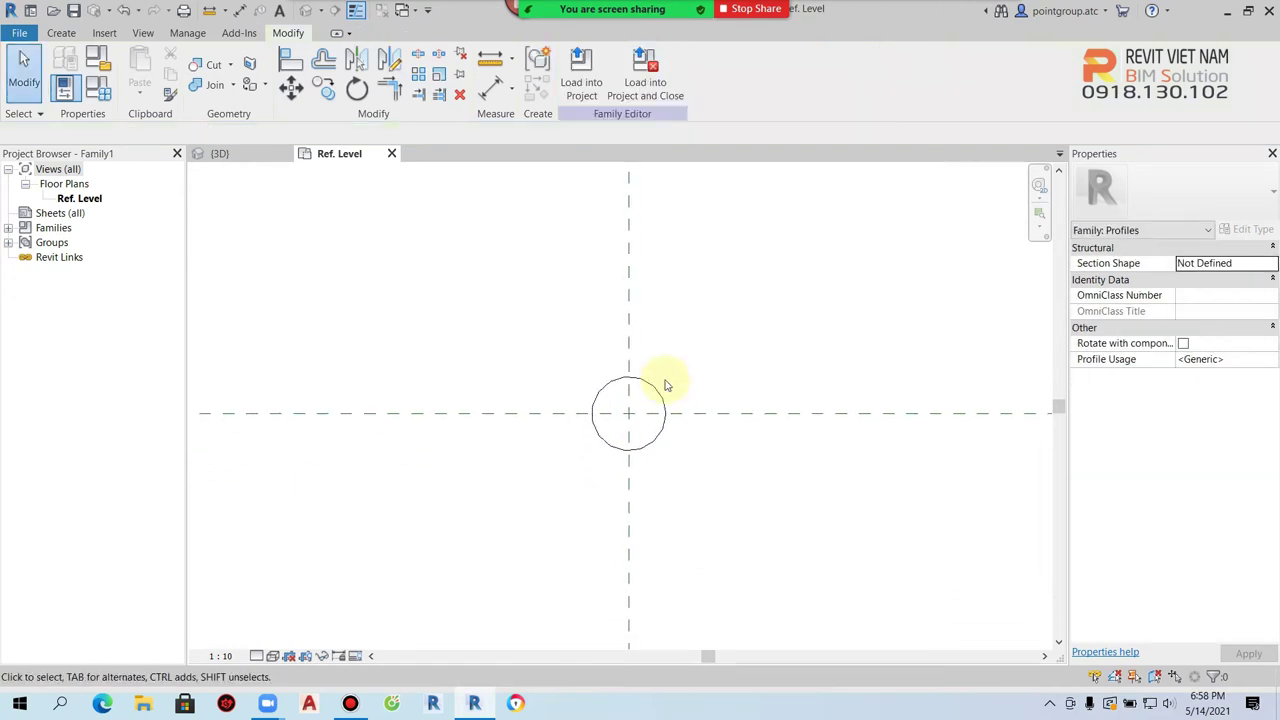
pyautogui.hotkey('ctrl', 's')
pyautogui.click(136, 298)
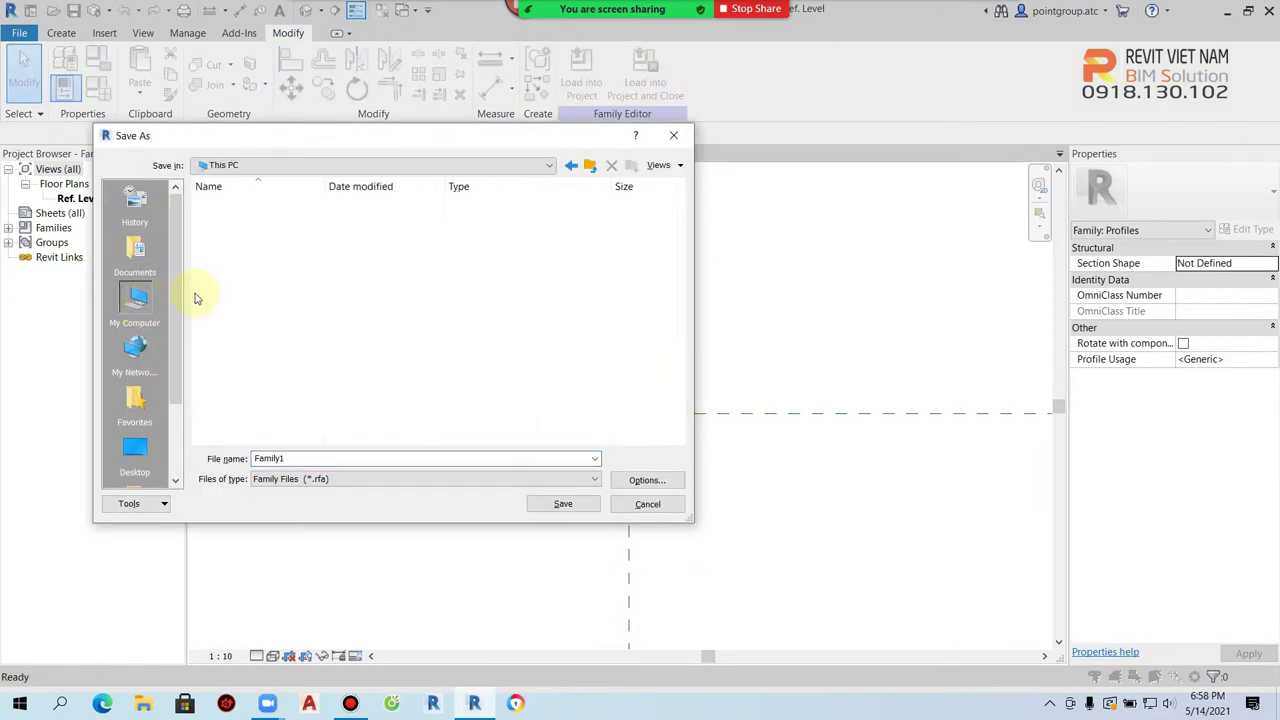
# Step: Browse to Training Revit > 12- TRAINING > 1- Revit architecture > Lớp- R- 144- Revit.vn > 4- Family
pyautogui.scroll(-2, 262, 290)
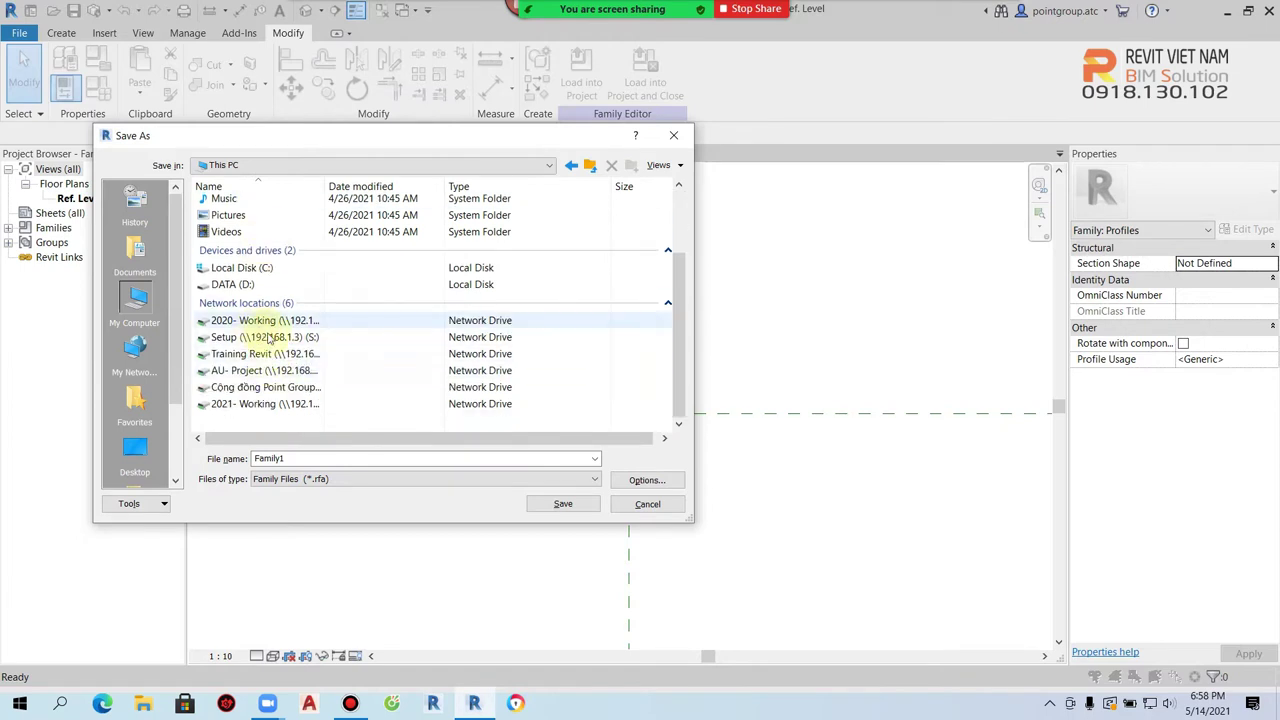
pyautogui.doubleClick(245, 354)
pyautogui.scroll(-1, 320, 385)
pyautogui.doubleClick(250, 363)
pyautogui.click(241, 223)
pyautogui.doubleClick(241, 223)
pyautogui.scroll(-10, 257, 363)
pyautogui.scroll(-5, 286, 405)
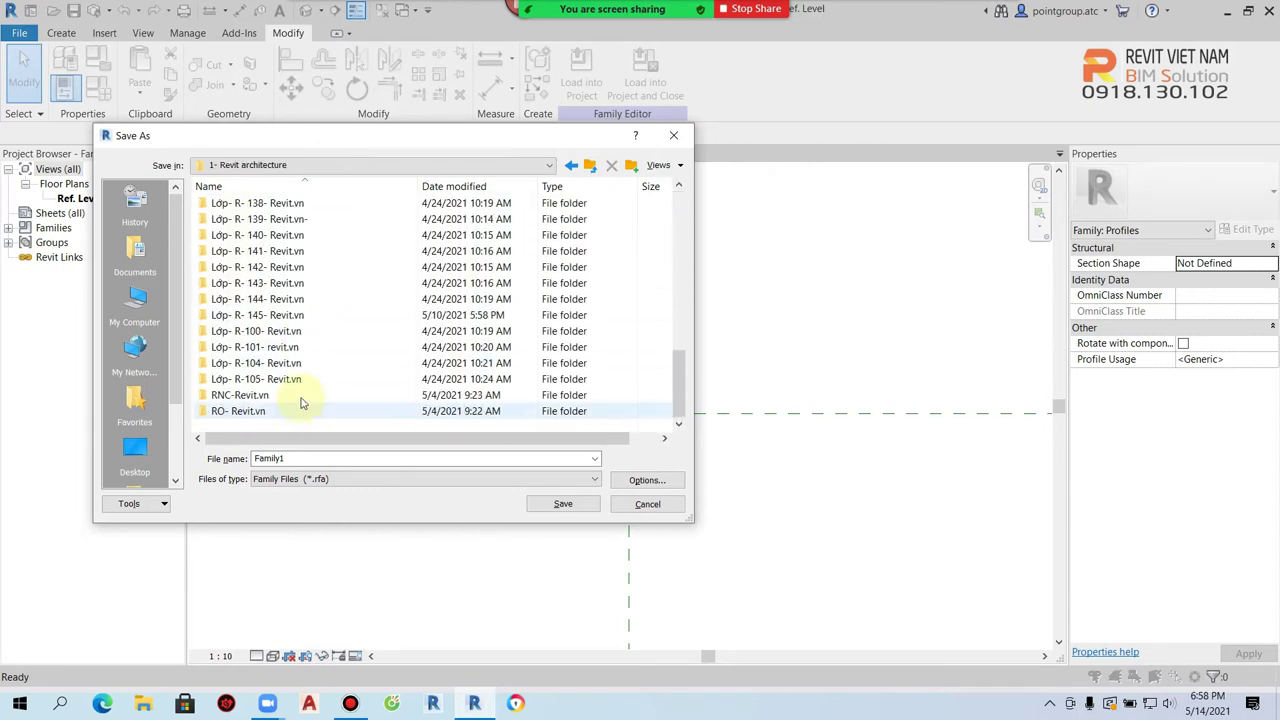
pyautogui.scroll(5, 287, 349)
pyautogui.scroll(1, 286, 270)
pyautogui.scroll(3, 300, 260)
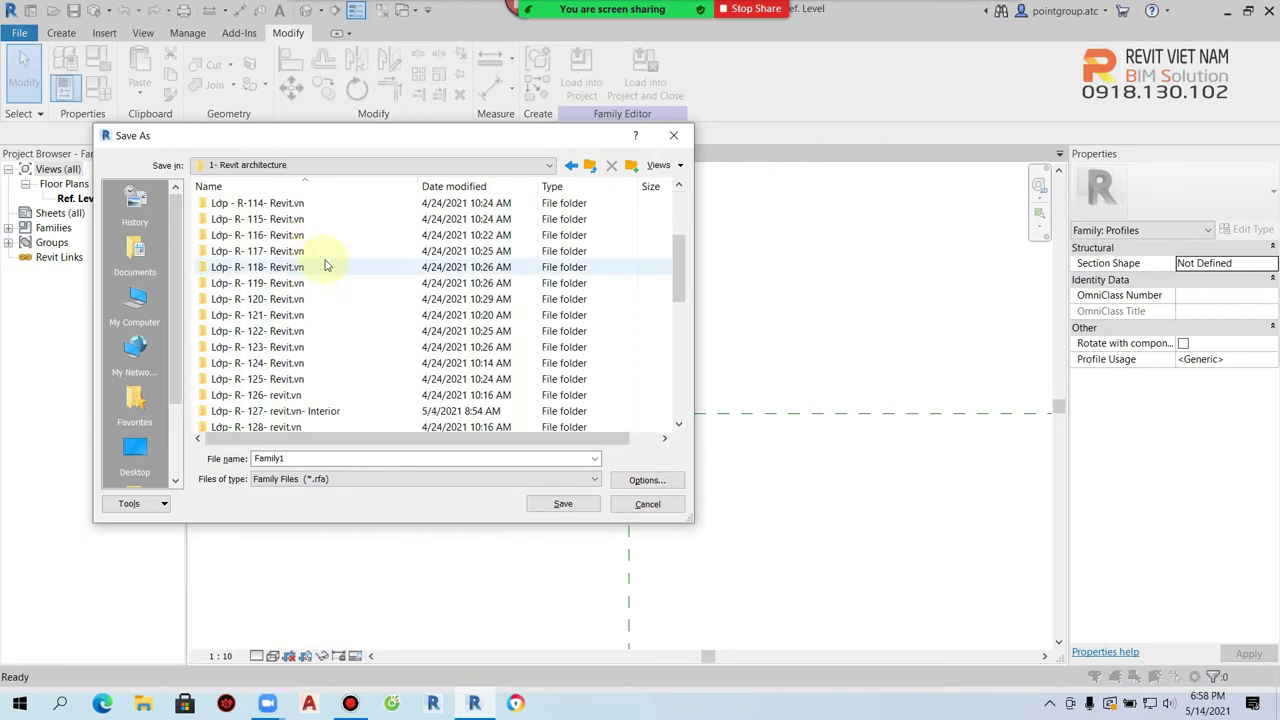
pyautogui.scroll(-1, 337, 402)
pyautogui.scroll(-3, 337, 400)
pyautogui.scroll(-1, 310, 402)
pyautogui.scroll(-1, 294, 402)
pyautogui.doubleClick(283, 397)
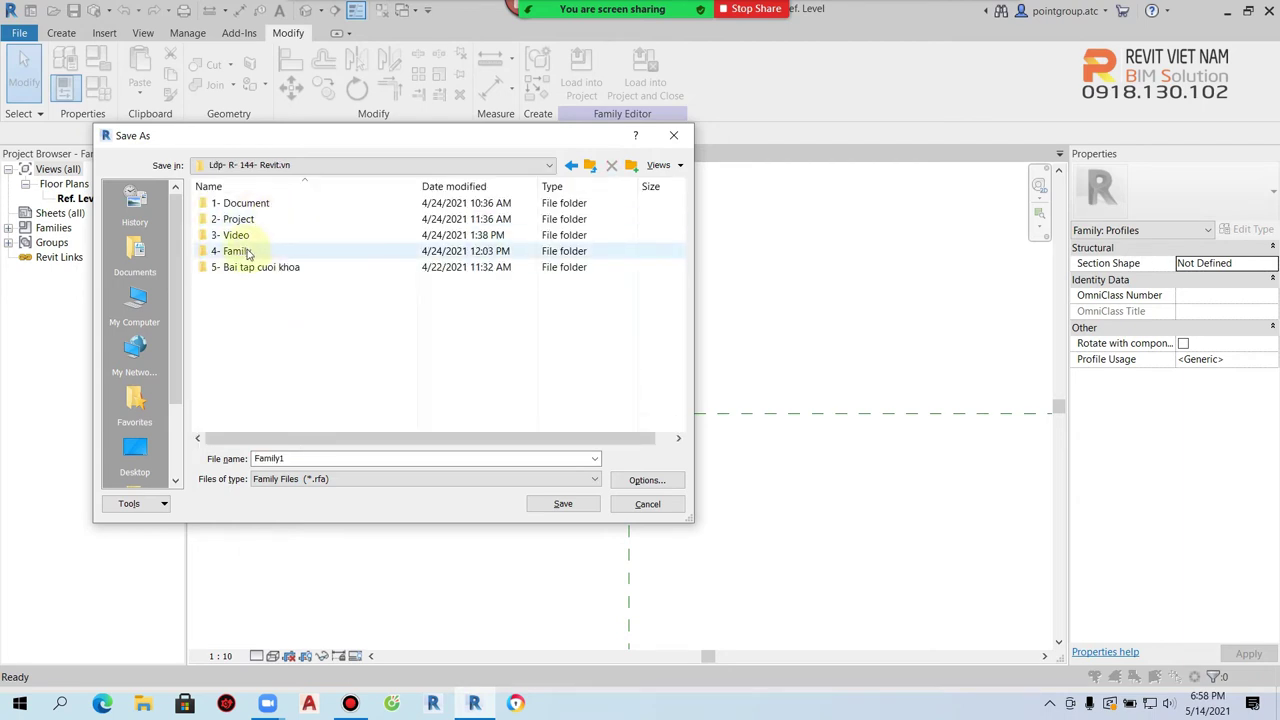
pyautogui.doubleClick(240, 251)
# Step: Save the family as Rail Structure 1 and load it into the project
pyautogui.write('ra')
pyautogui.write('Ra')
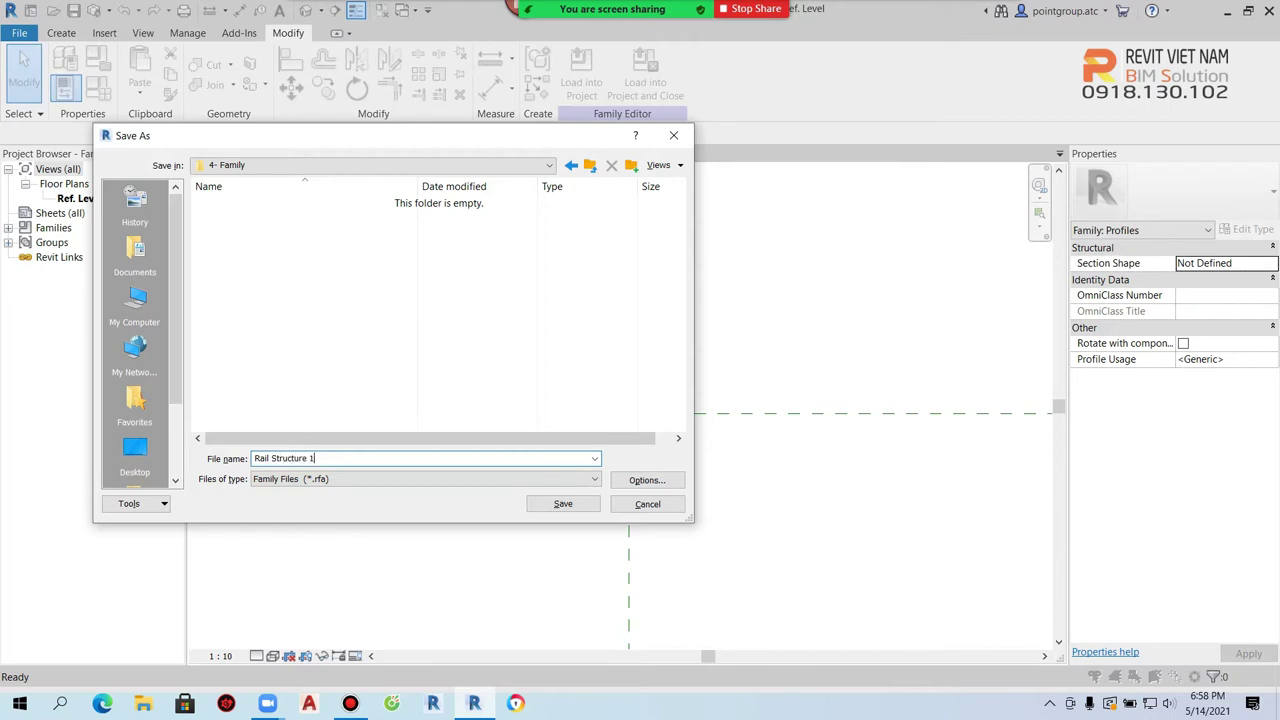
pyautogui.click(563, 503)
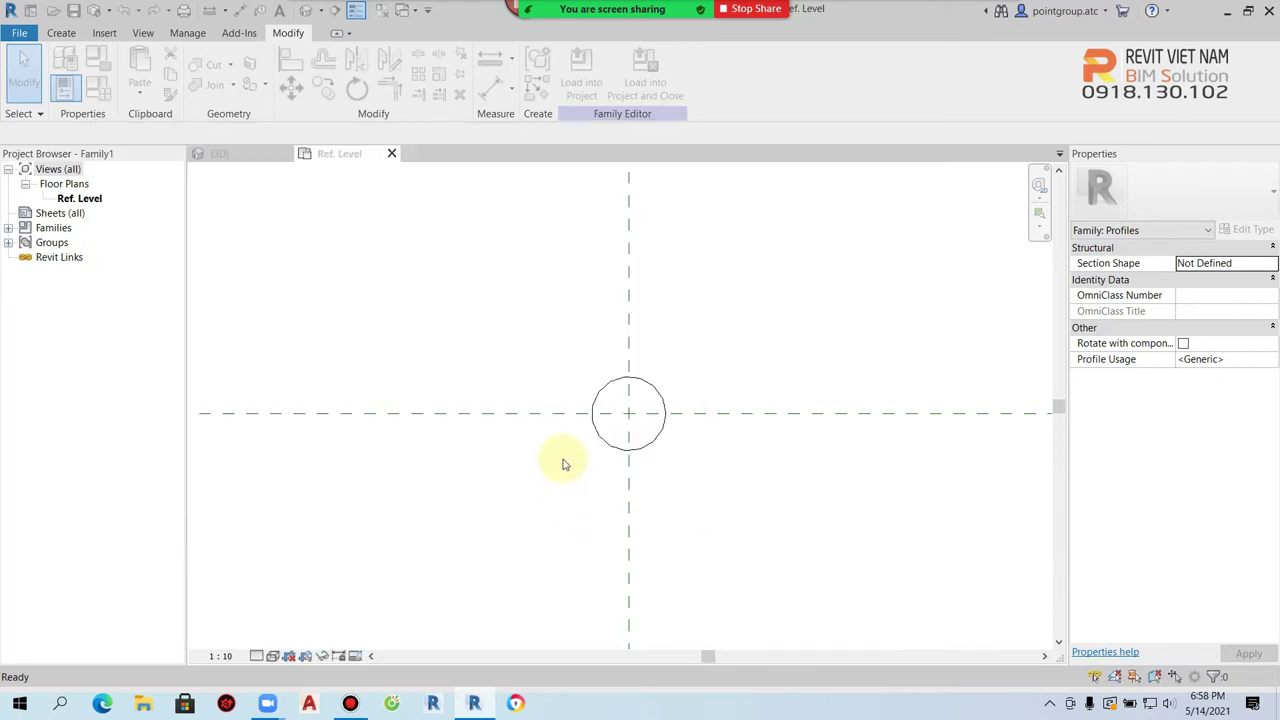
pyautogui.click(580, 72)
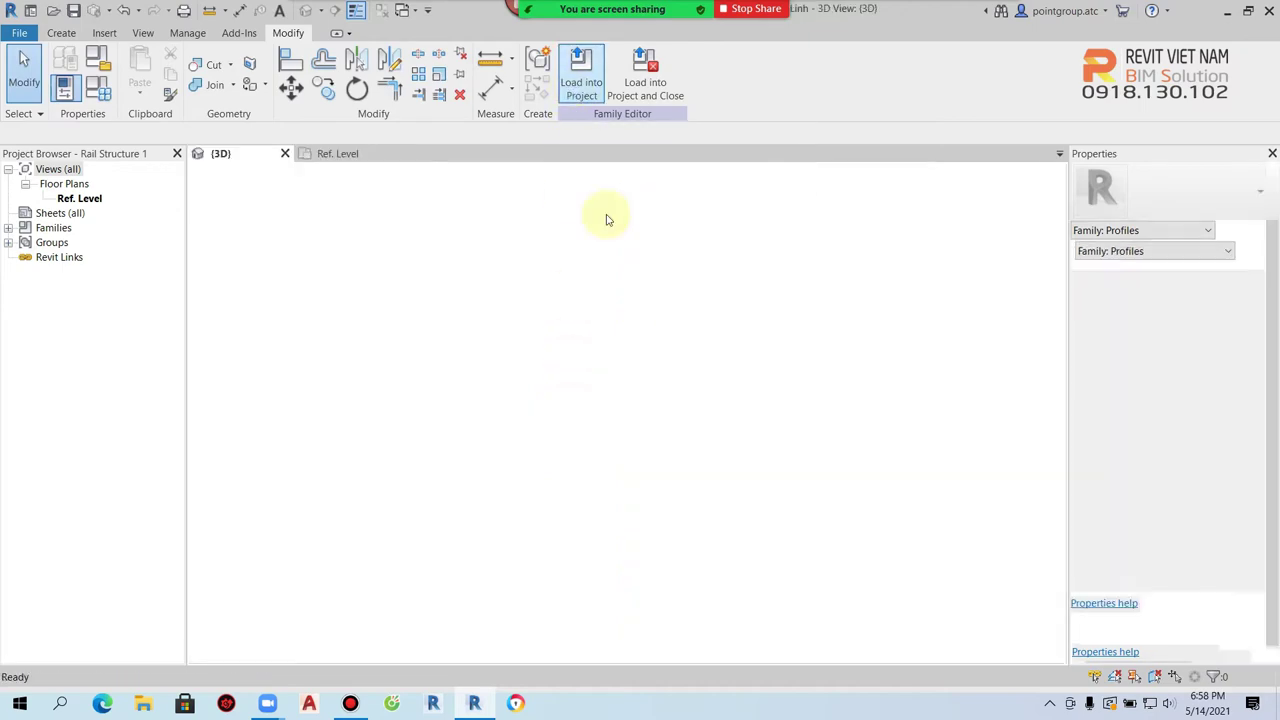
# Step: Assign the Rail Structure 1 : Rail profile to rail 1 of RL1-1000 and confirm both dialogs
pyautogui.click(620, 395)
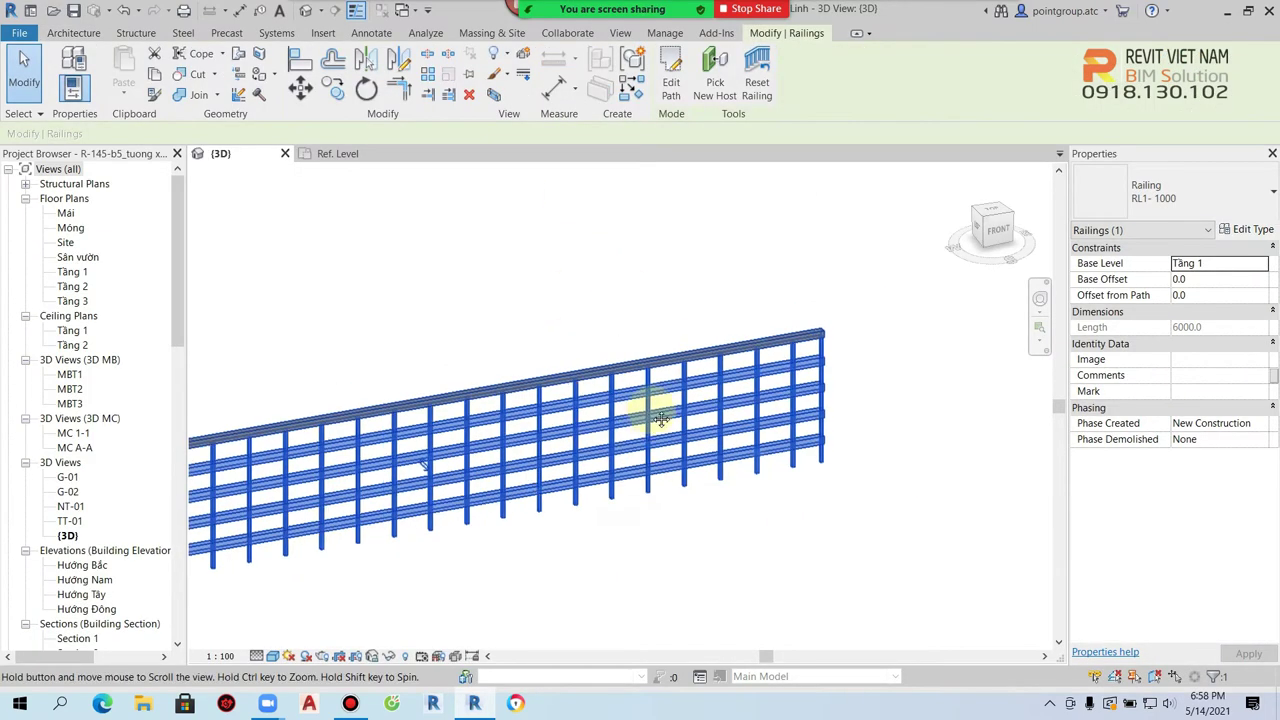
pyautogui.click(1243, 229)
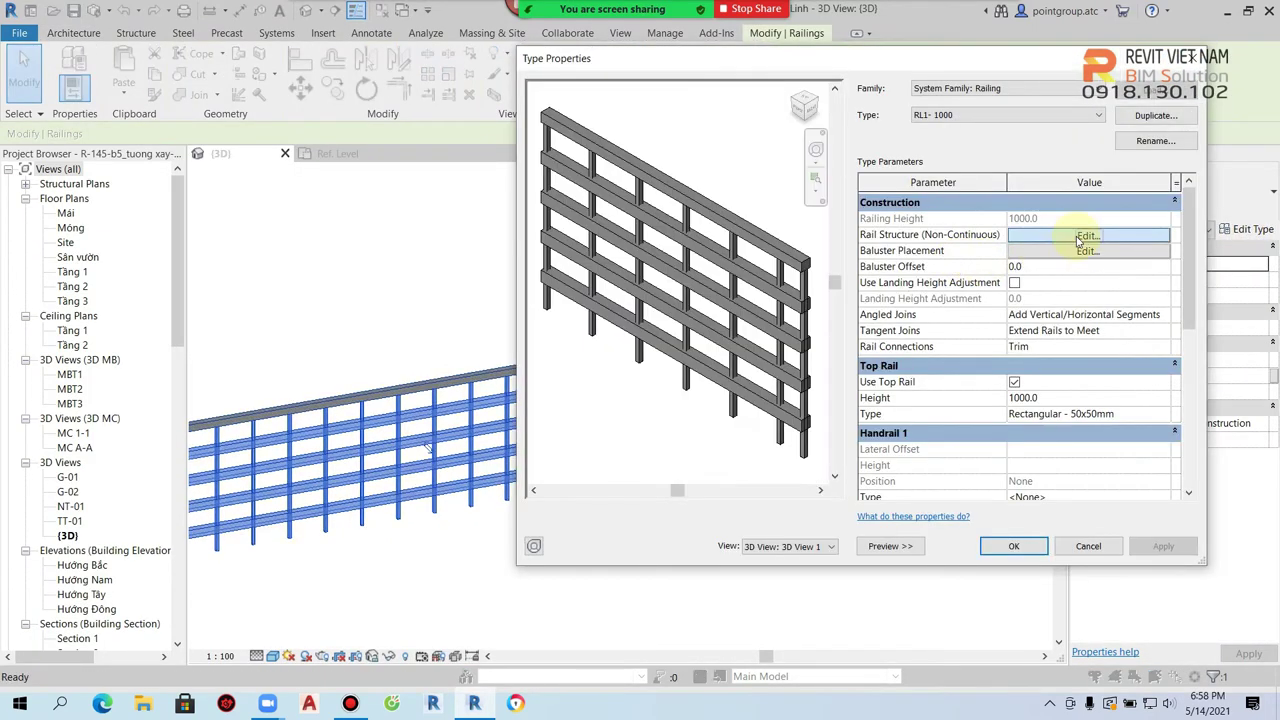
pyautogui.click(1085, 236)
pyautogui.click(1128, 168)
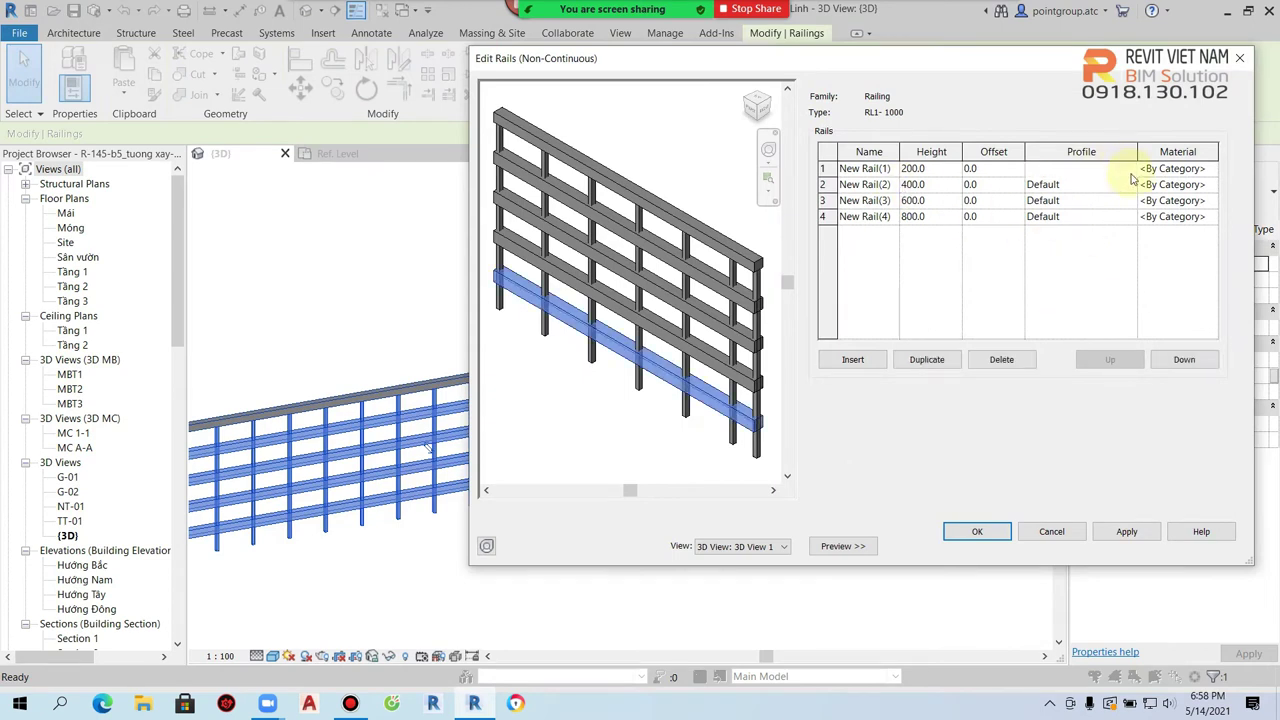
pyautogui.click(1129, 168)
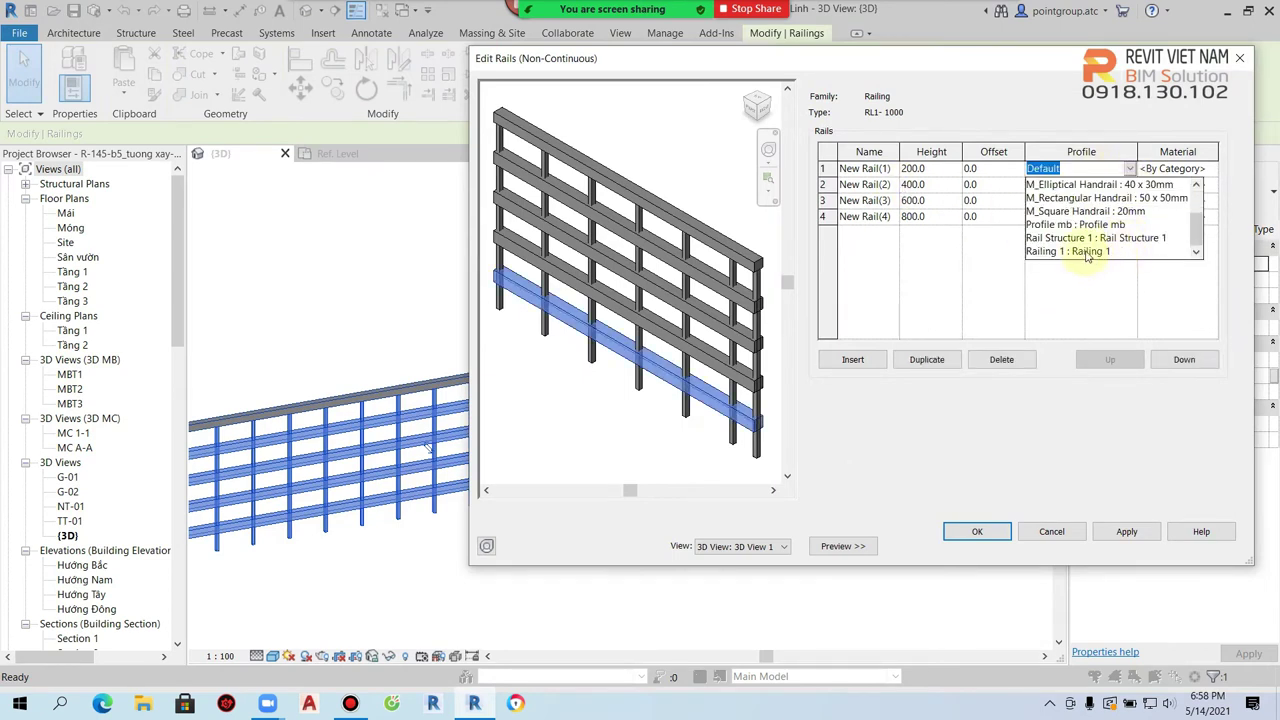
pyautogui.click(1118, 239)
pyautogui.click(977, 532)
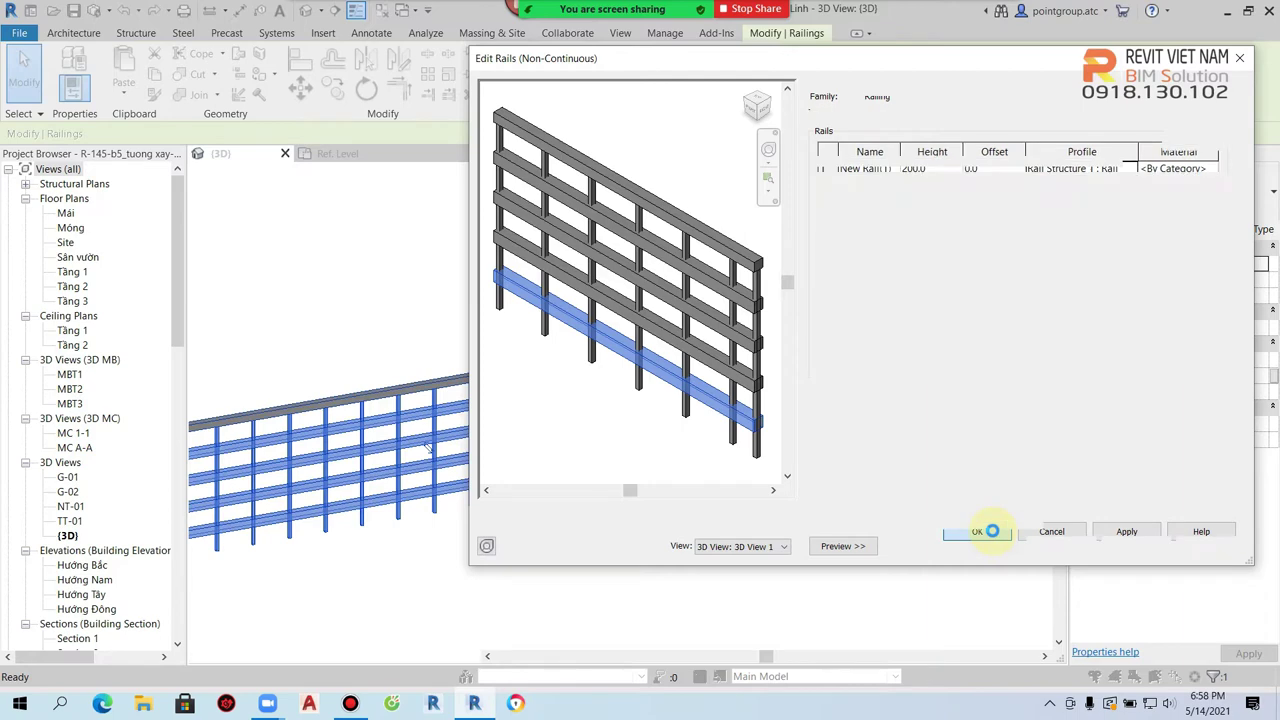
pyautogui.click(1013, 546)
# Step: Deselect the railing, zoom the 3D view, and open the Tầng 1 floor plan
pyautogui.click(894, 420)
pyautogui.scroll(2, 894, 420)
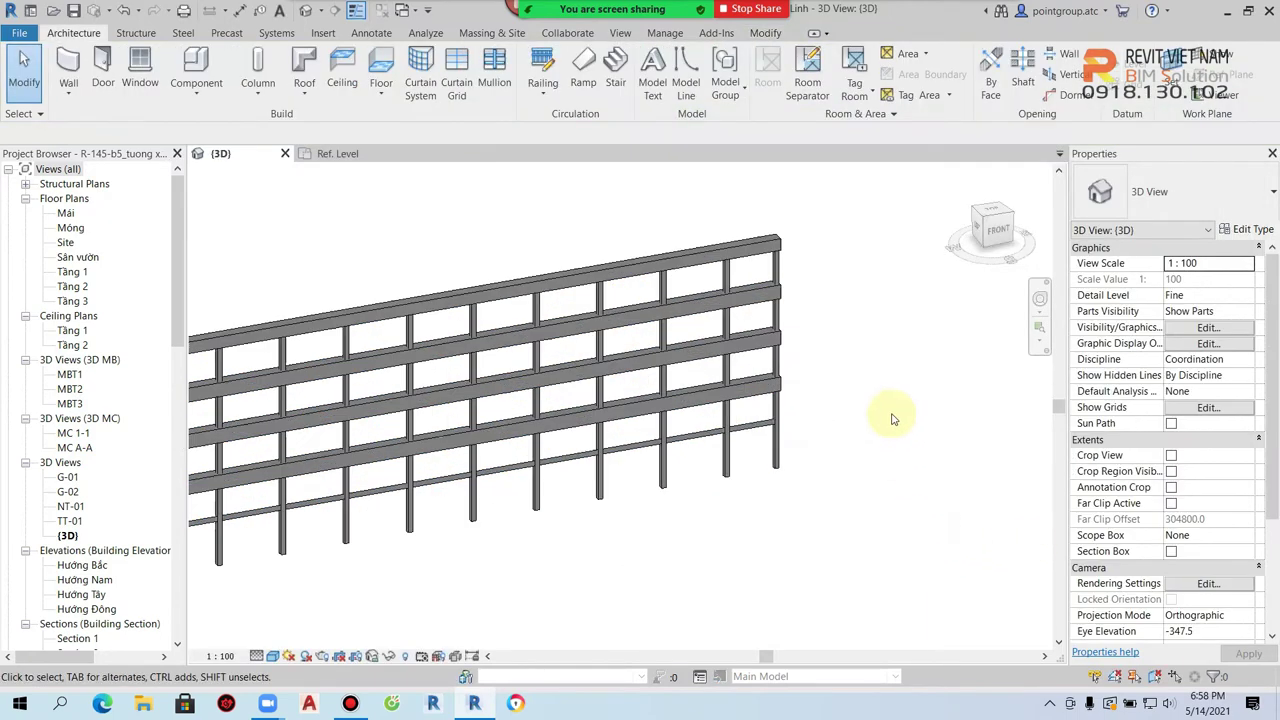
pyautogui.scroll(3, 743, 434)
pyautogui.scroll(3, 813, 456)
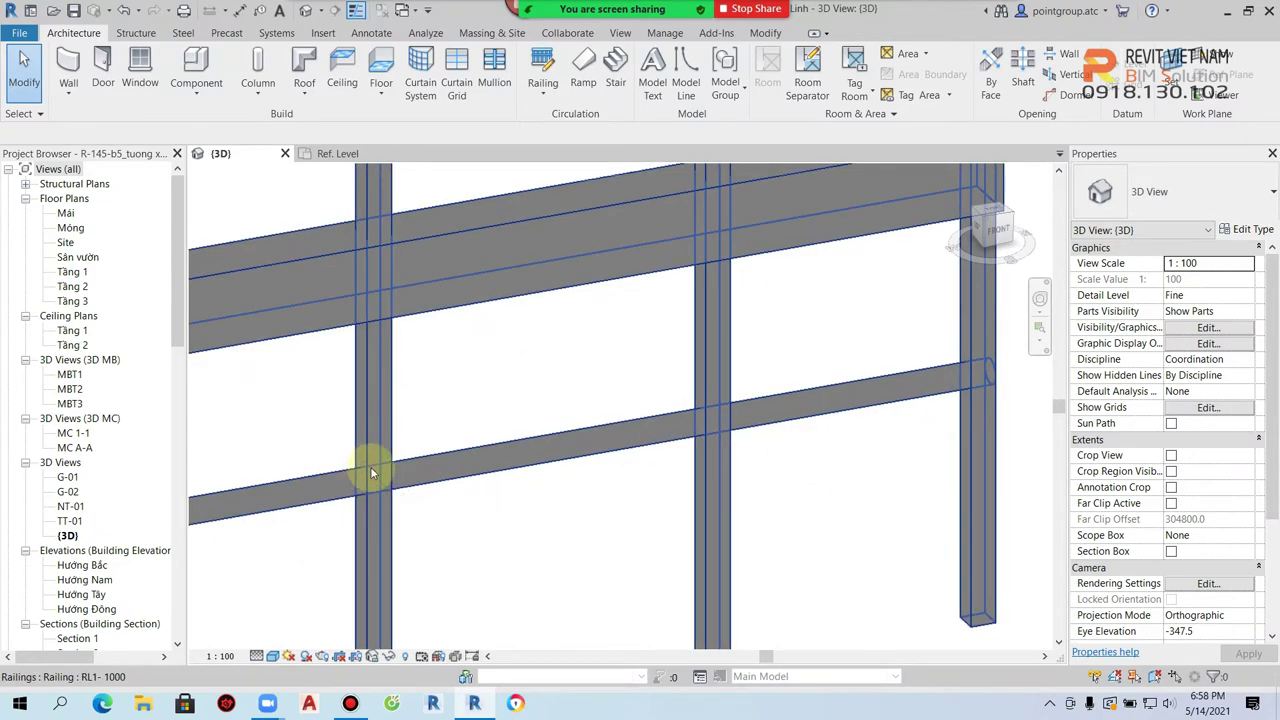
pyautogui.scroll(-3, 563, 449)
pyautogui.scroll(-3, 529, 434)
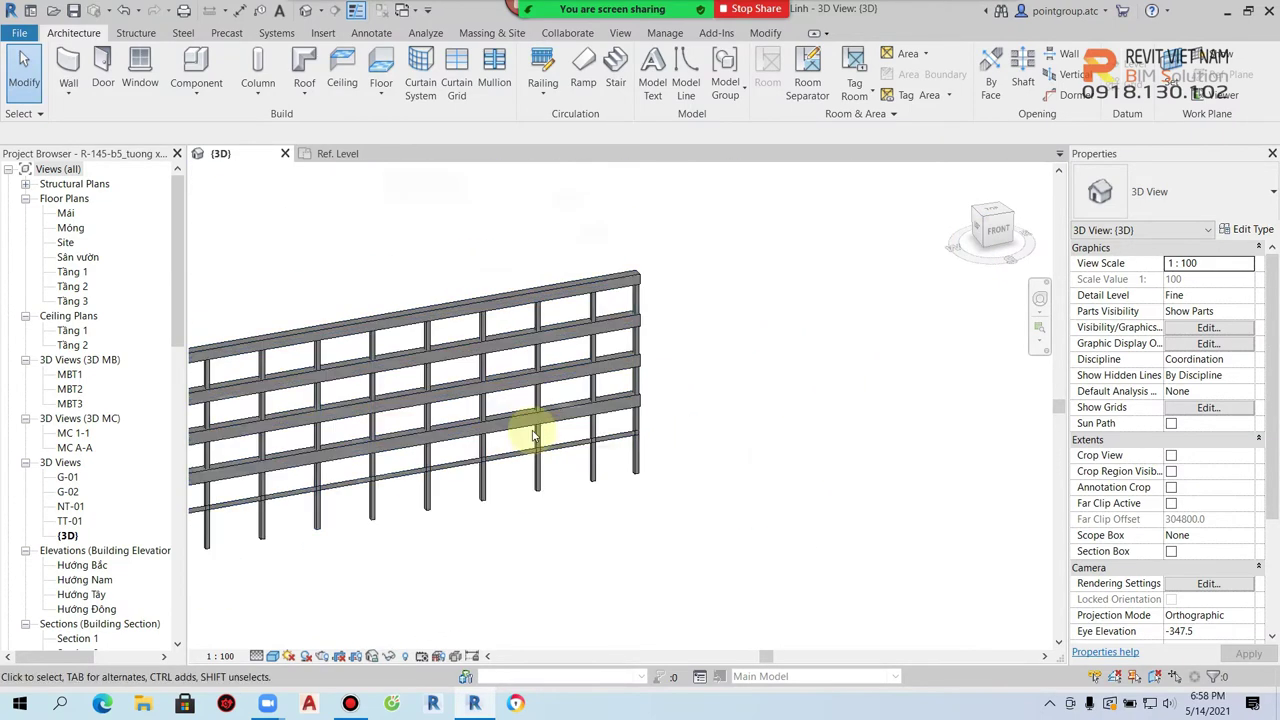
pyautogui.doubleClick(74, 272)
pyautogui.scroll(1, 529, 543)
pyautogui.scroll(2, 689, 537)
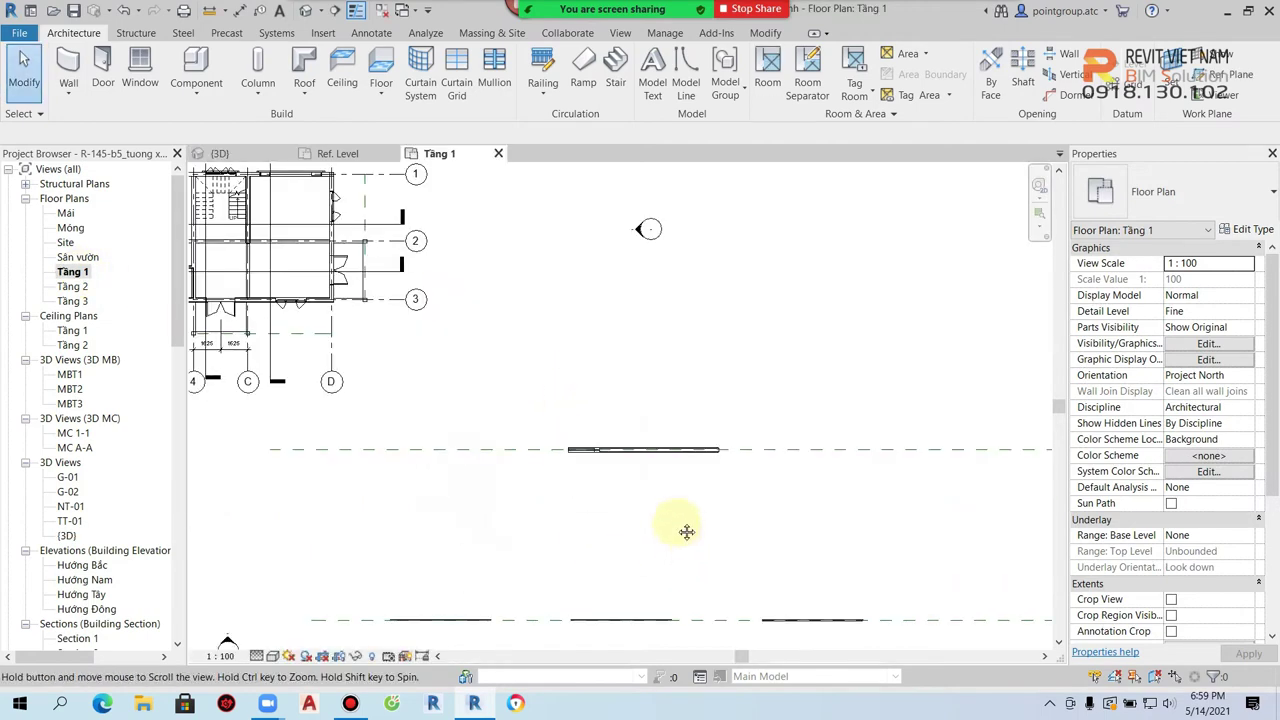
# Step: Close the 3D view and draw a Detail-type section across the railing in Tầng 1
pyautogui.scroll(-2, 646, 486)
pyautogui.click(381, 10)
pyautogui.click(336, 11)
pyautogui.click(1108, 192)
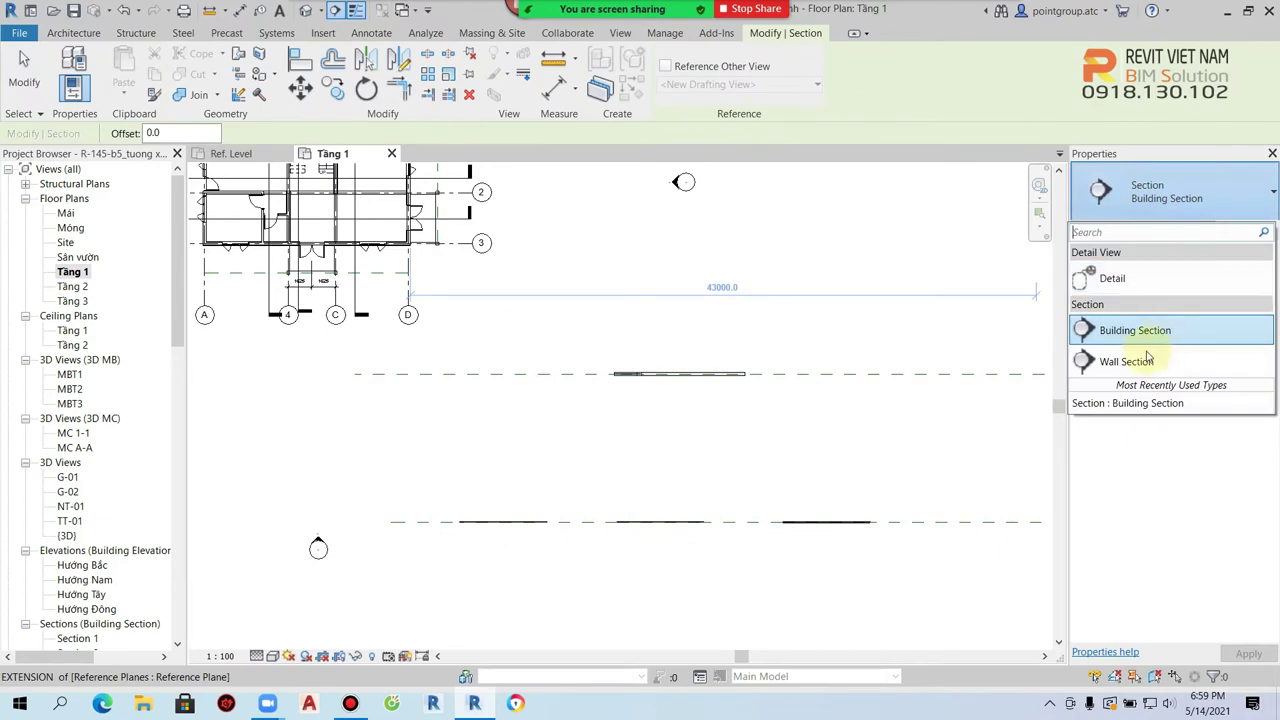
pyautogui.click(1109, 278)
pyautogui.scroll(2, 586, 500)
pyautogui.click(584, 475)
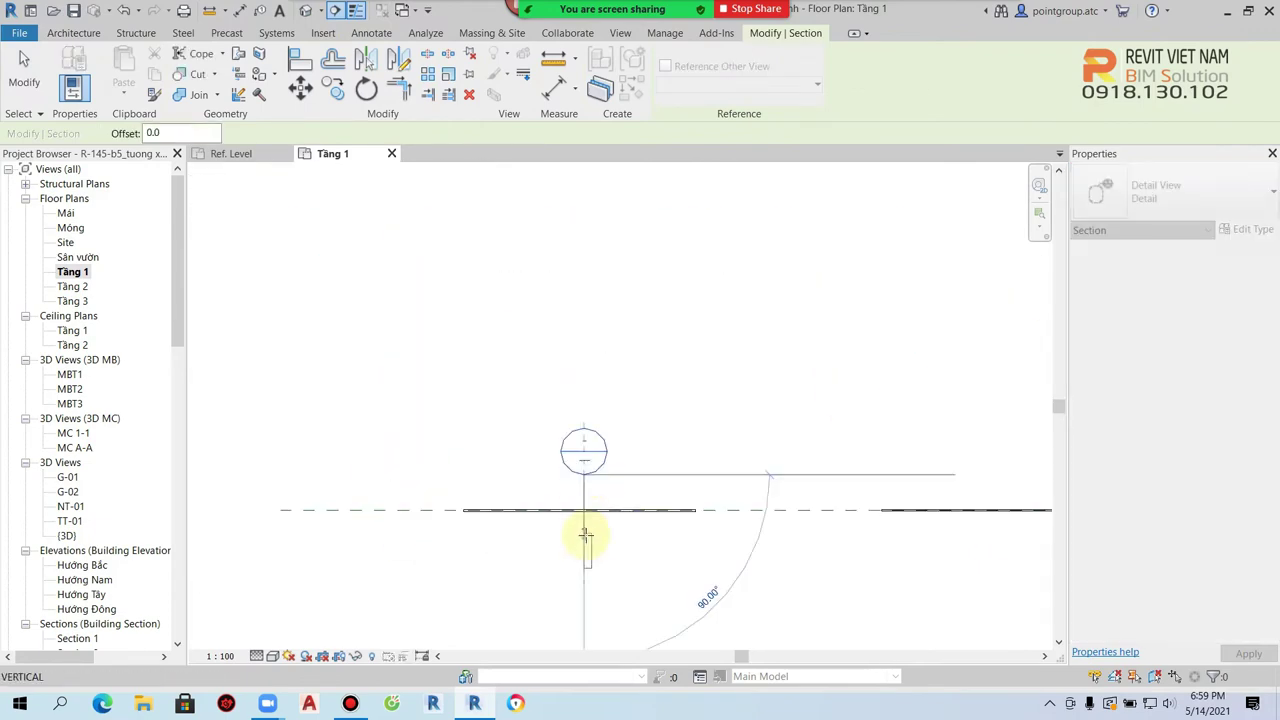
pyautogui.click(585, 558)
pyautogui.press('Escape')
pyautogui.press('Escape')
# Step: Open Detail 0 and measure the rail's cross-section with an aligned dimension (DI)
pyautogui.doubleClick(583, 451)
pyautogui.scroll(1, 620, 440)
pyautogui.scroll(-3, 623, 420)
pyautogui.scroll(2, 548, 407)
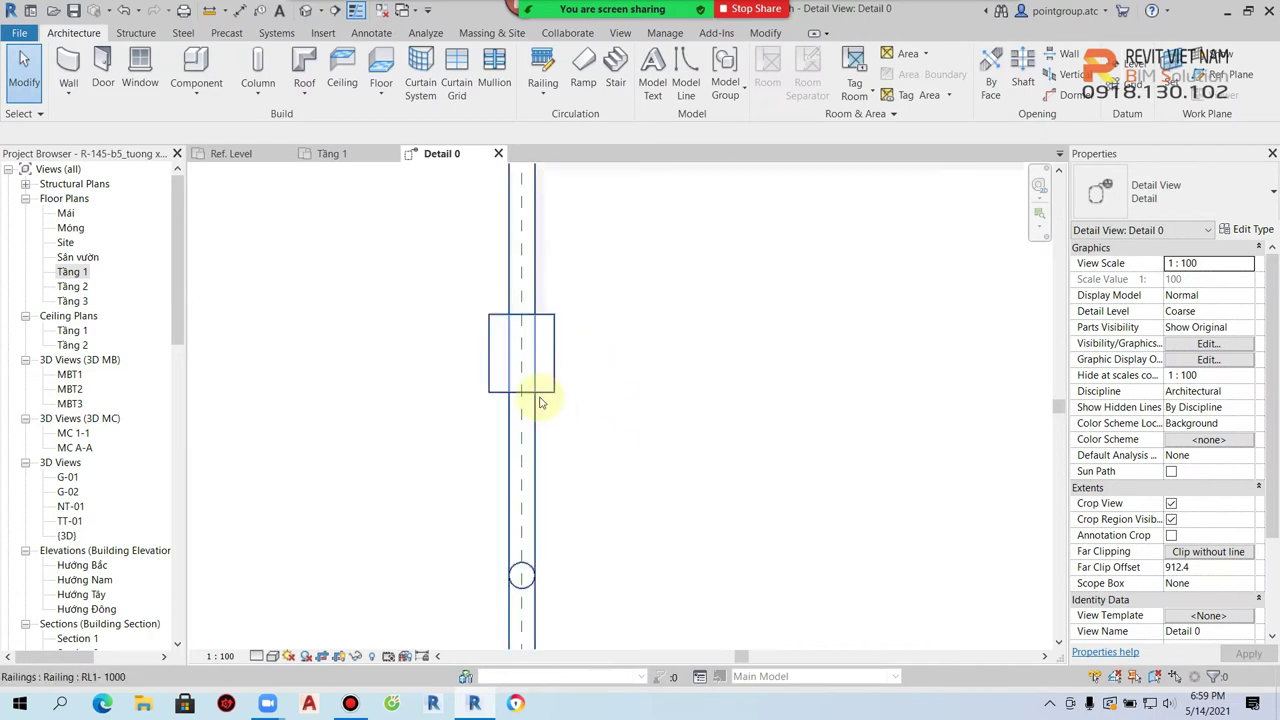
pyautogui.press('d')
pyautogui.press('i')
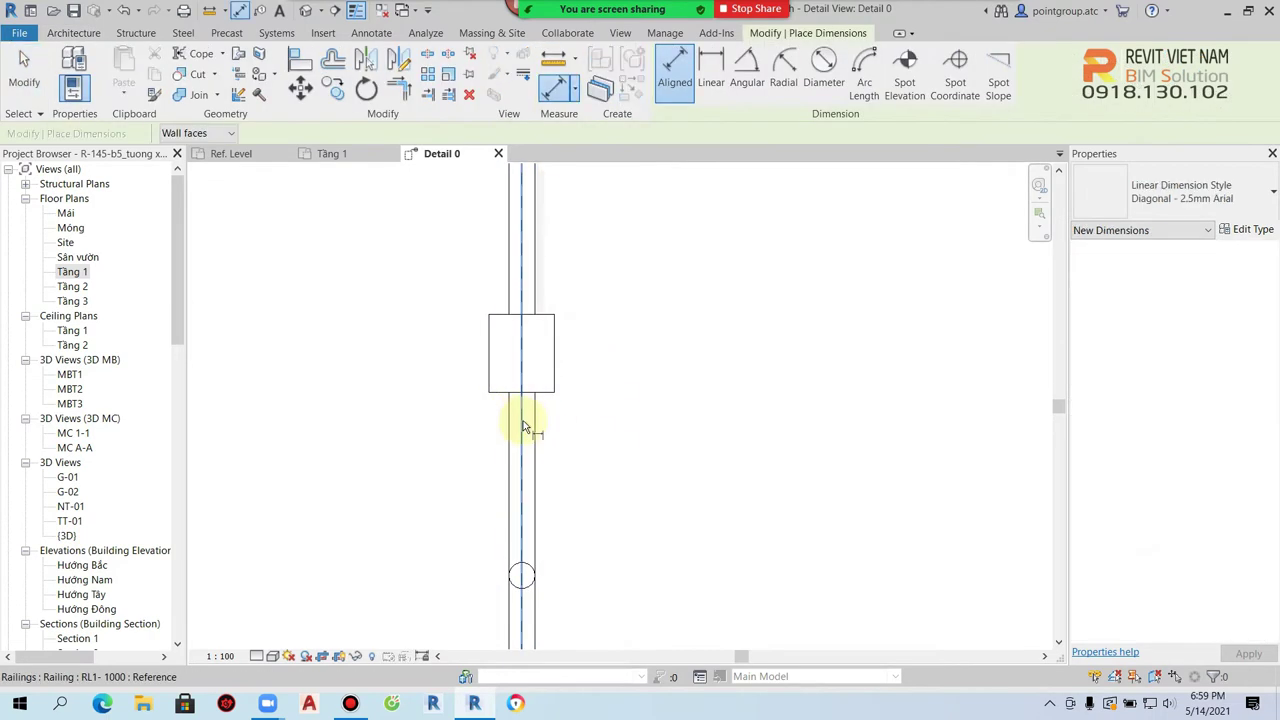
pyautogui.click(507, 417)
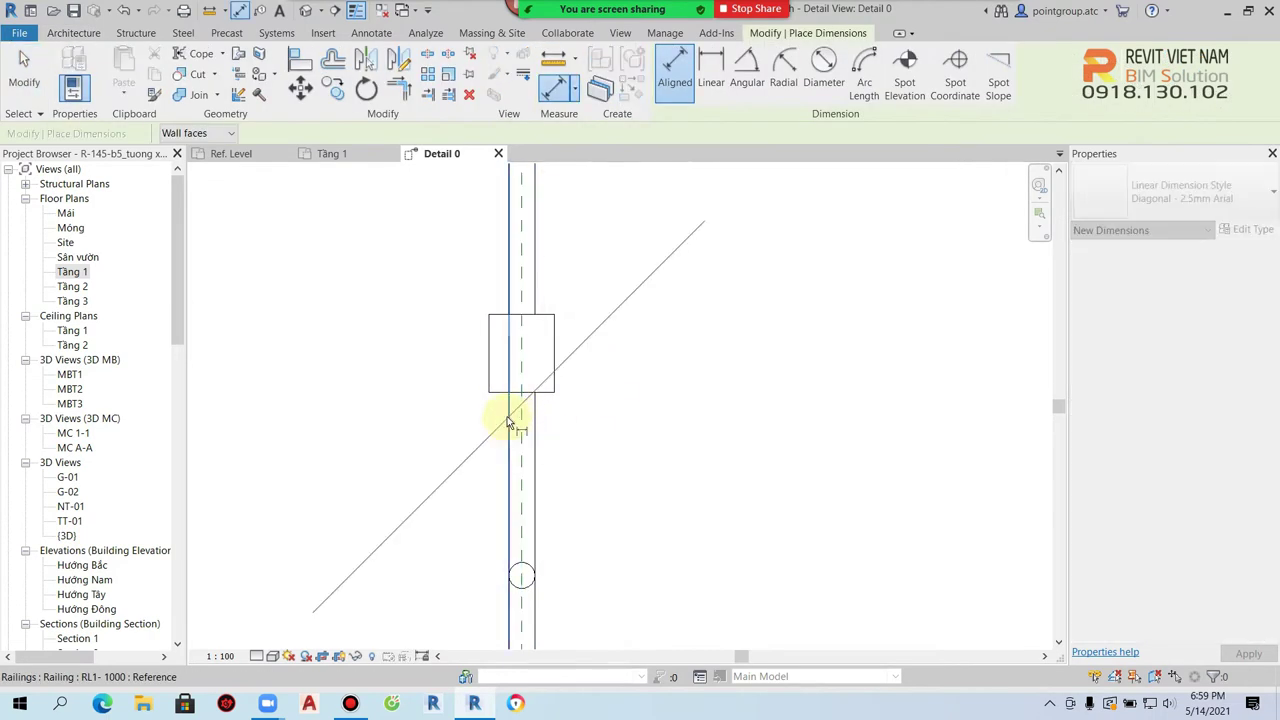
pyautogui.click(553, 390)
pyautogui.scroll(-2, 575, 465)
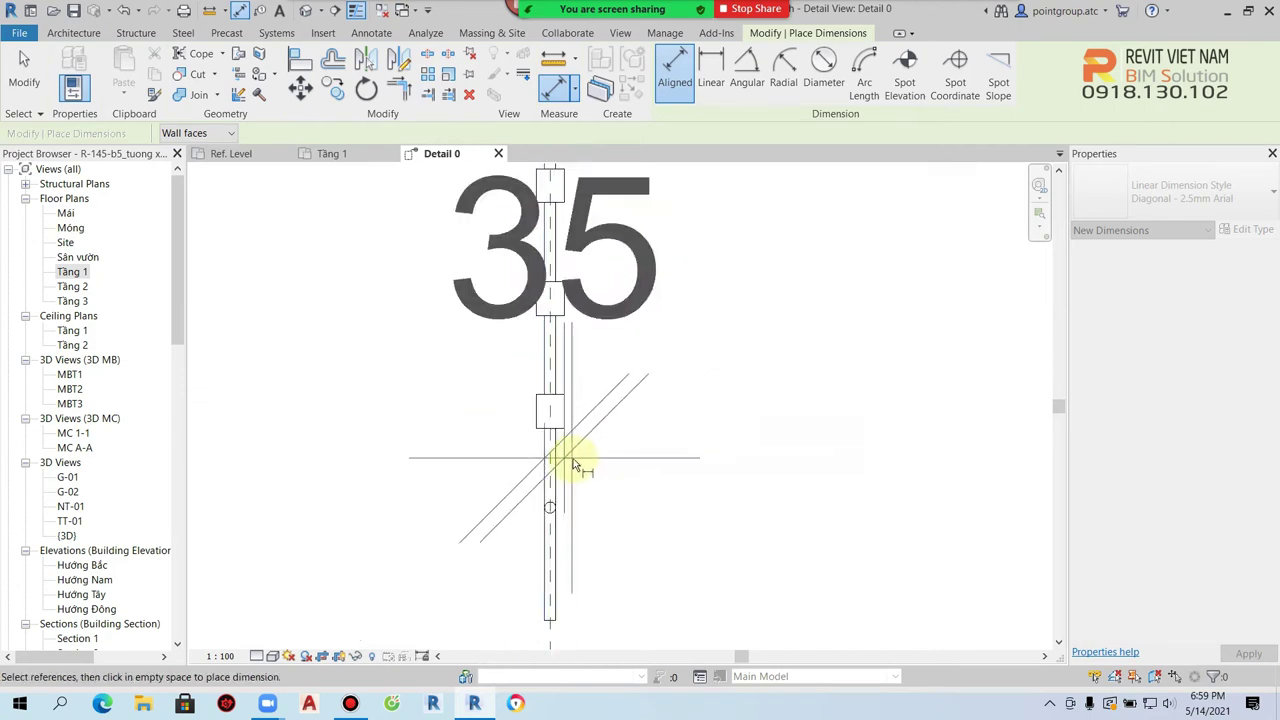
pyautogui.scroll(2, 550, 445)
pyautogui.scroll(2, 543, 441)
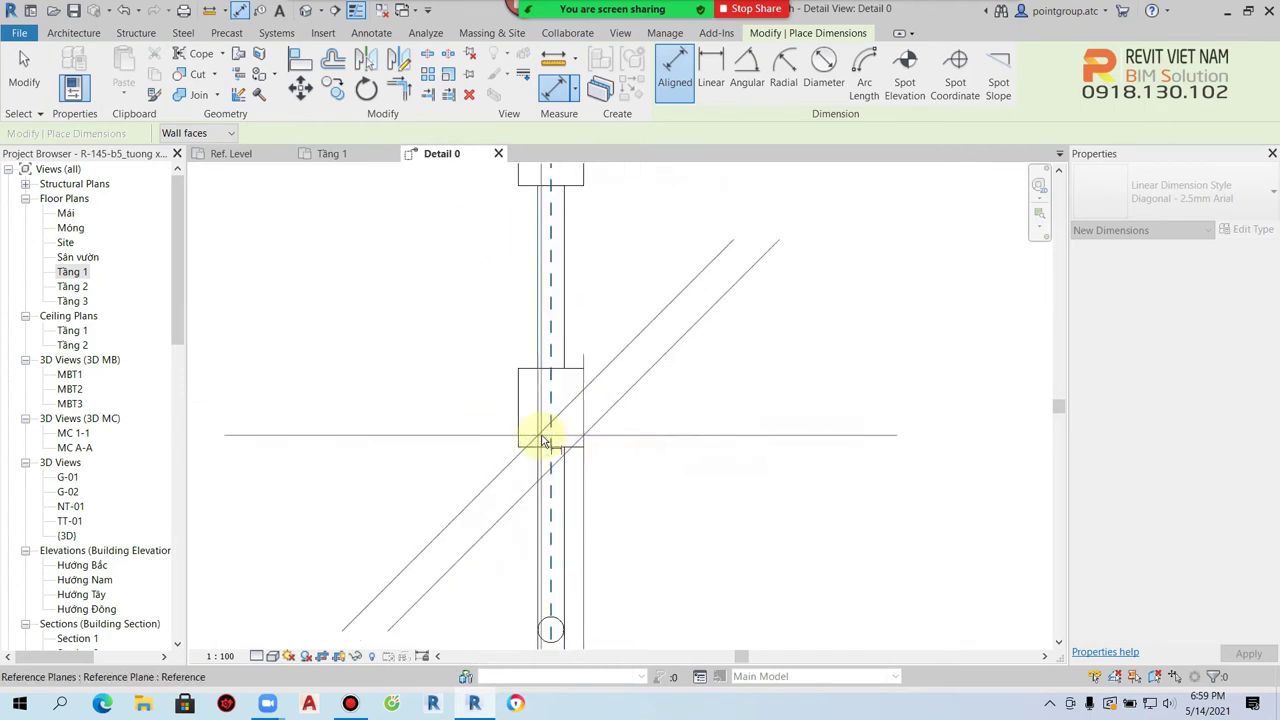
pyautogui.press('Escape')
pyautogui.press('Escape')
# Step: Return to the Tầng 1 floor plan
pyautogui.scroll(3, 506, 366)
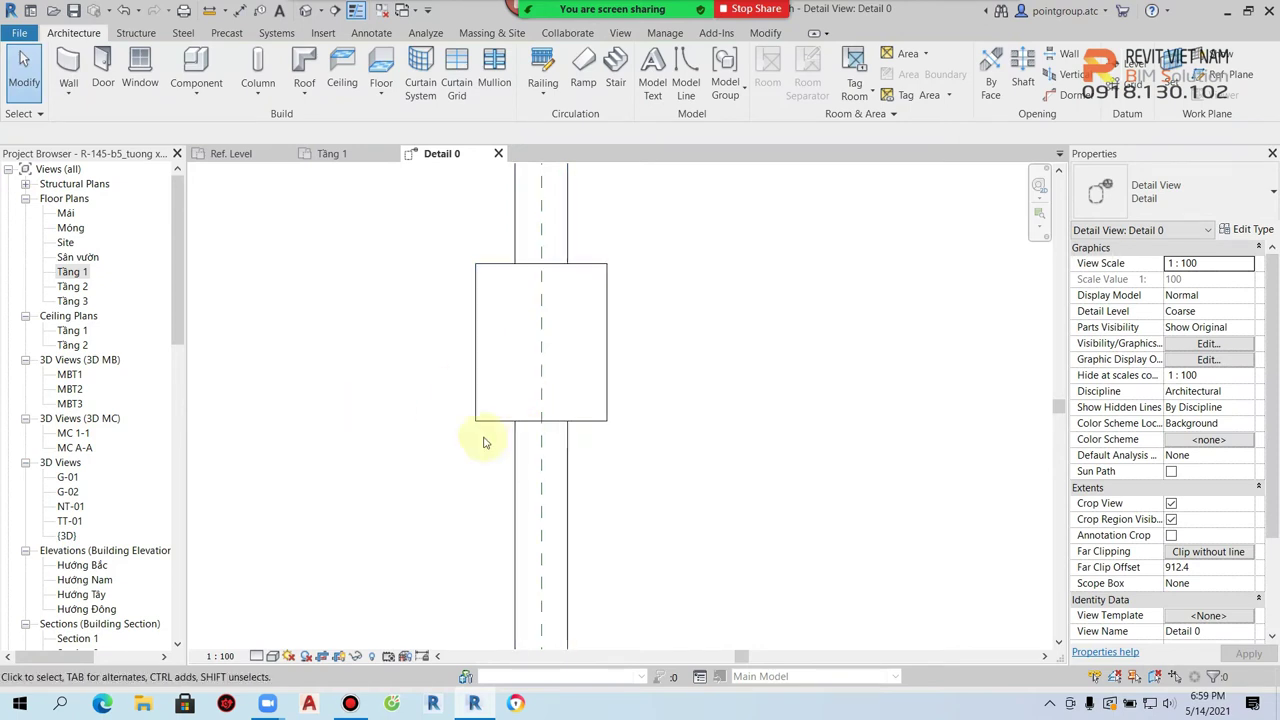
pyautogui.click(75, 276)
pyautogui.doubleClick(73, 272)
pyautogui.scroll(2, 614, 503)
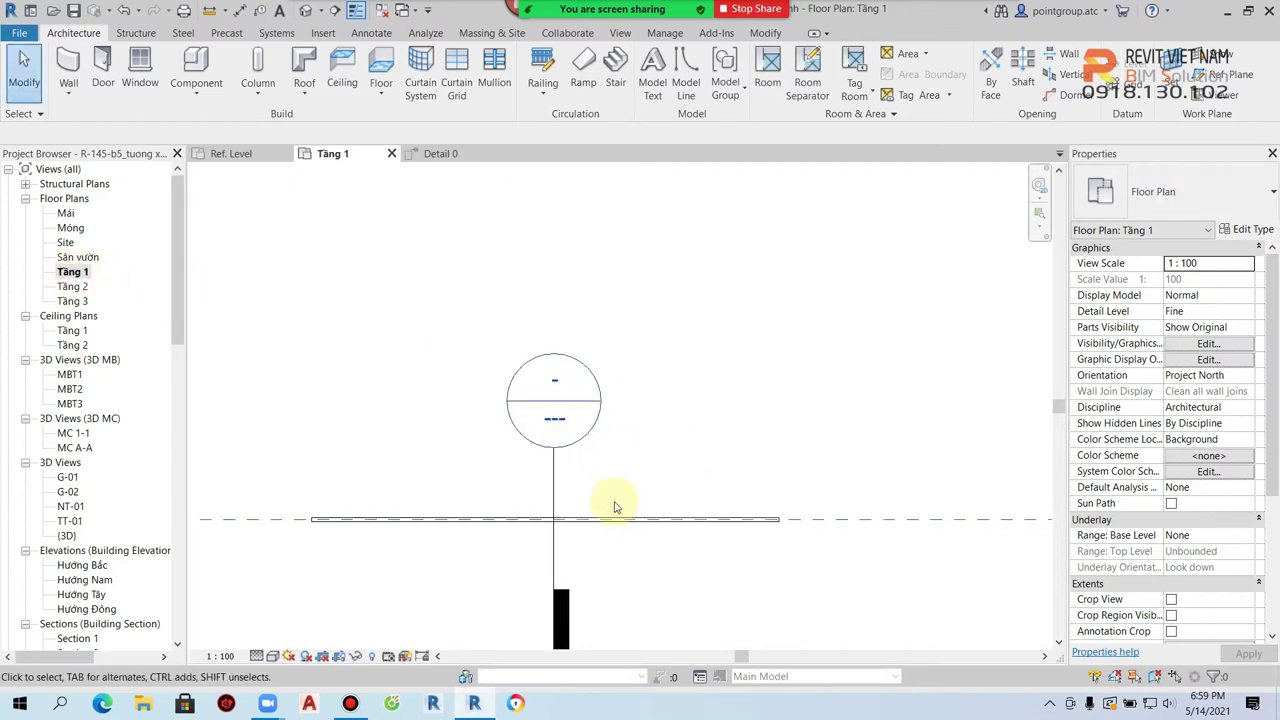
# Step: Reopen the default 3D view centred on the railing, then show the File menu's new-file choices
pyautogui.click(306, 10)
pyautogui.scroll(3, 714, 491)
pyautogui.scroll(3, 578, 518)
pyautogui.moveTo(578, 518); pyautogui.dragTo(632, 474, button='middle')
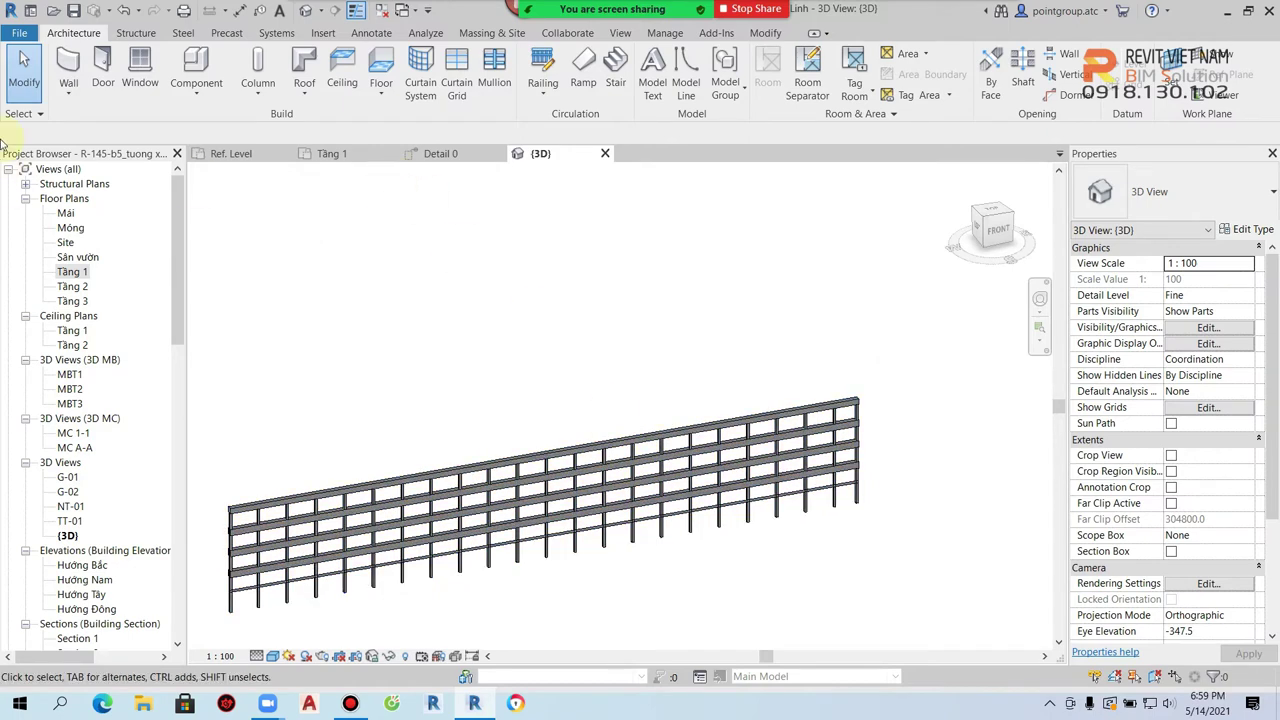
pyautogui.scroll(2, 449, 380)
pyautogui.scroll(3, 613, 521)
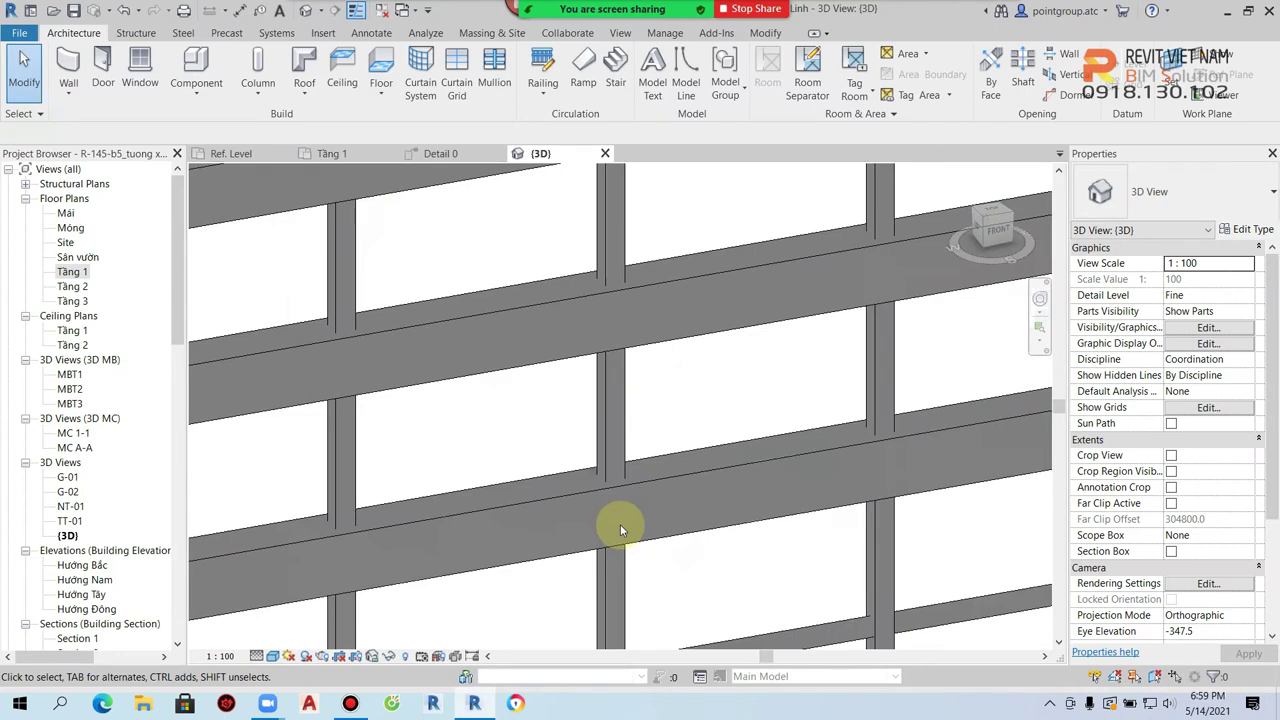
pyautogui.click(19, 32)
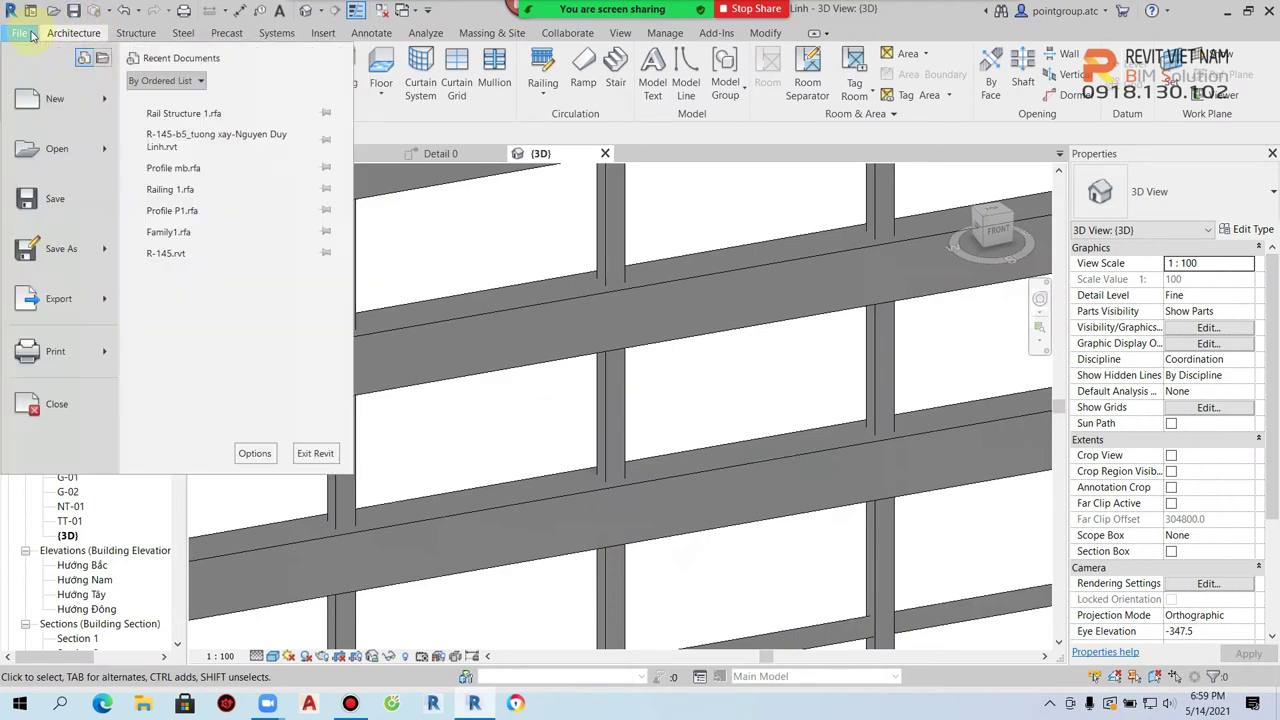
pyautogui.moveTo(60, 98)
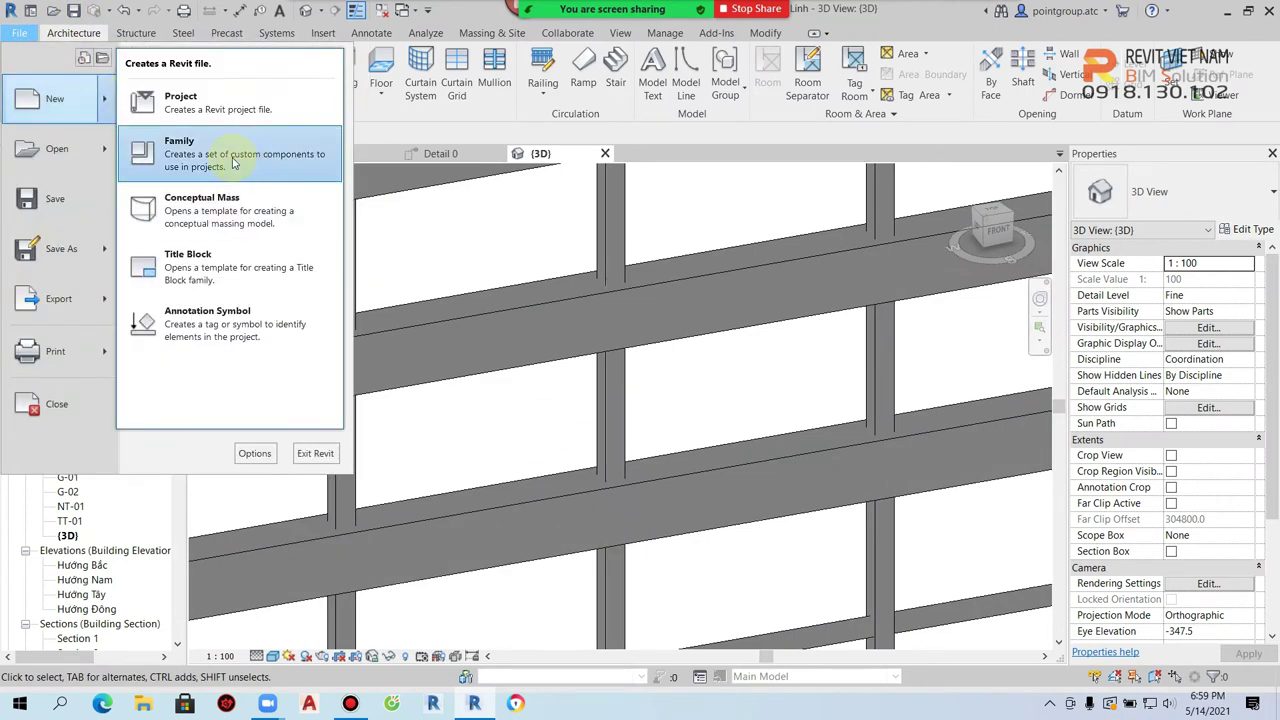
# Step: Cancel the new-family template dialog and return to the Rail Structure 1 profile editor
pyautogui.click(233, 162)
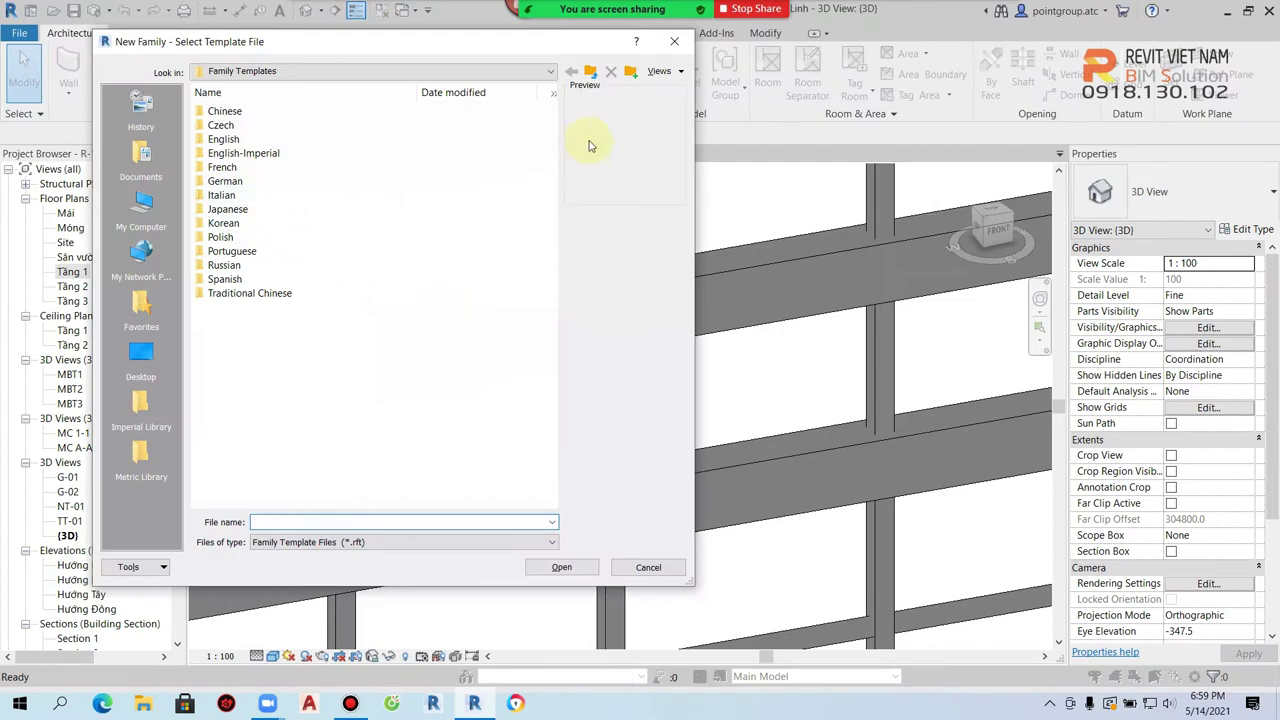
pyautogui.click(674, 41)
pyautogui.click(332, 153)
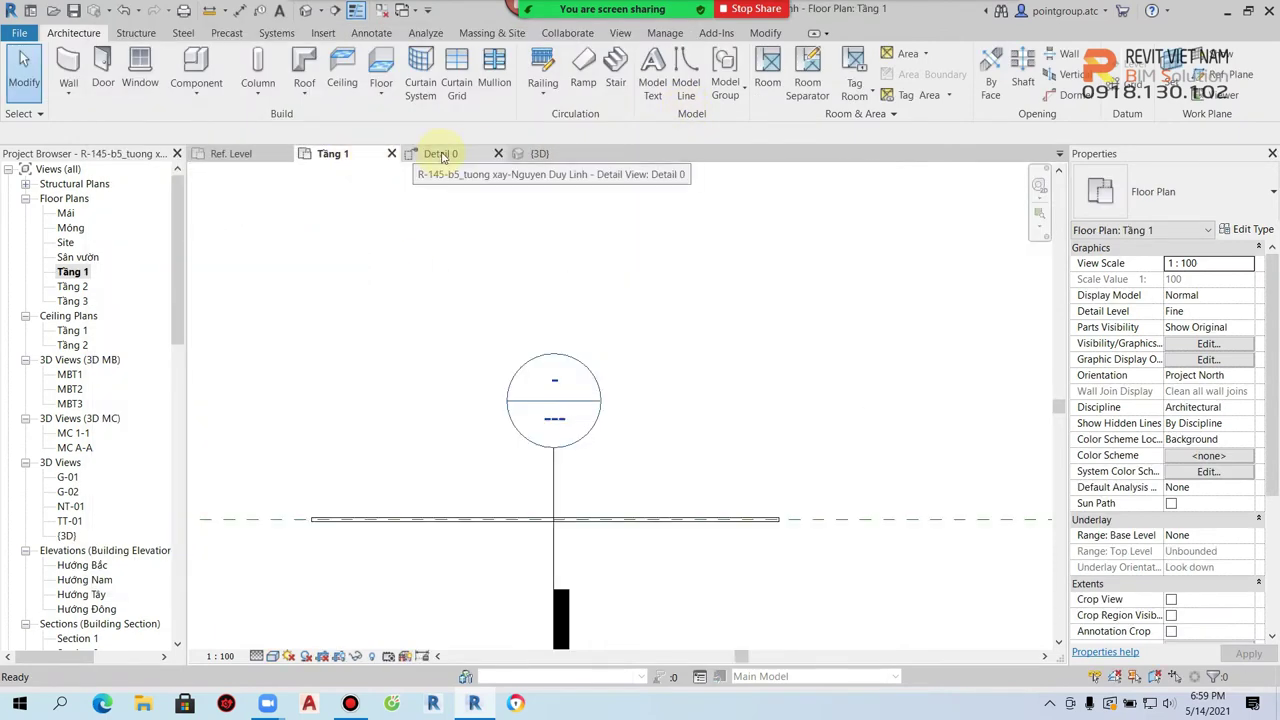
pyautogui.click(440, 153)
pyautogui.click(232, 153)
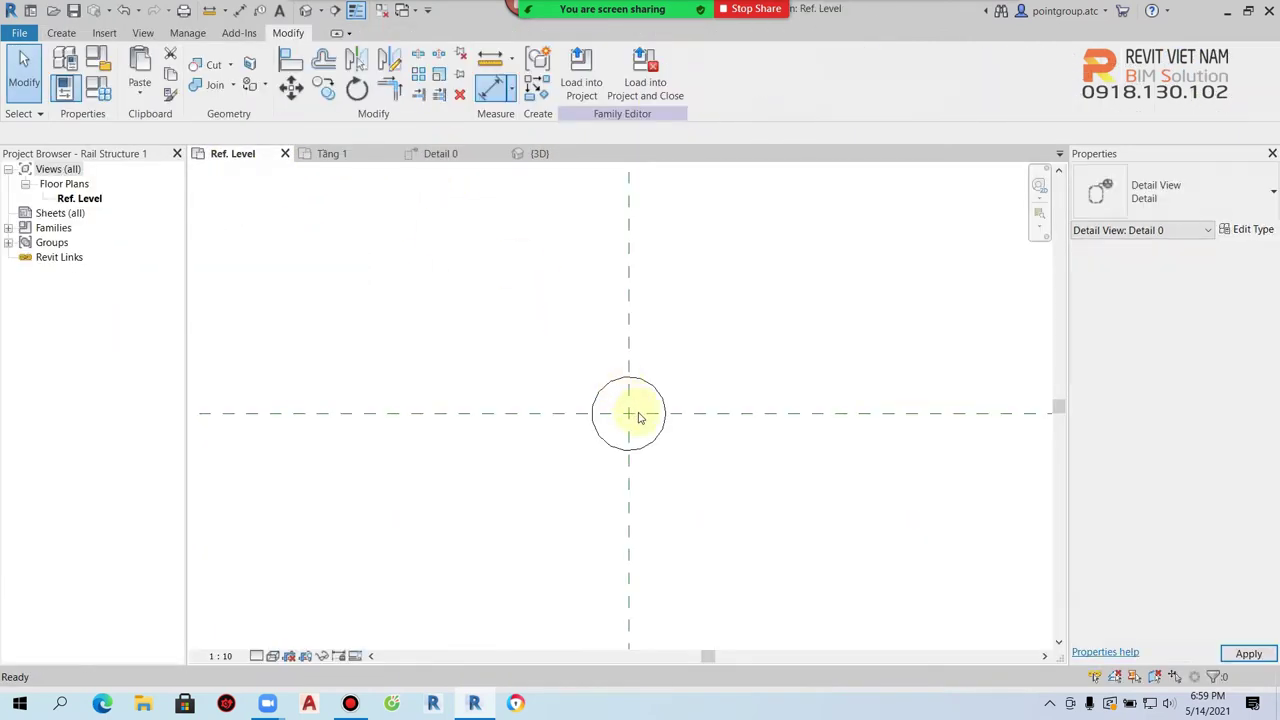
# Step: Delete the circle and draw a six-sided inscribed polygon centred on the reference planes
pyautogui.click(632, 413)
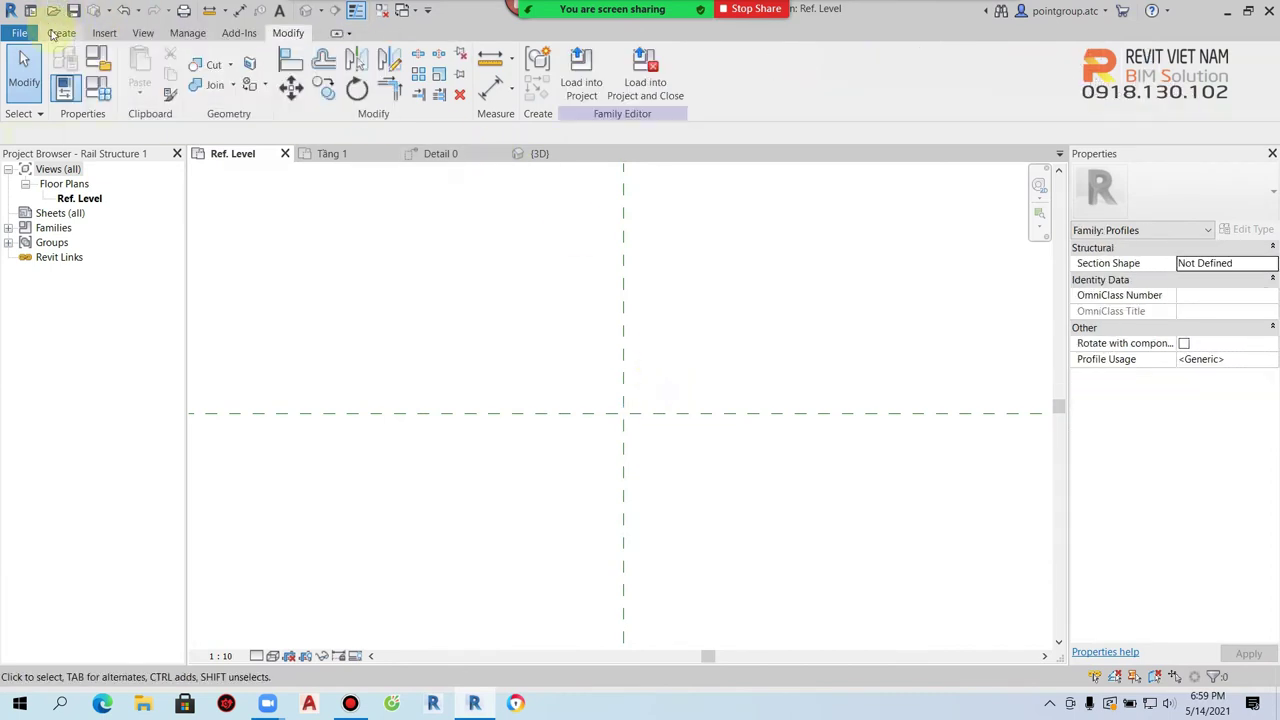
pyautogui.click(58, 33)
pyautogui.click(131, 62)
pyautogui.click(624, 58)
pyautogui.click(622, 420)
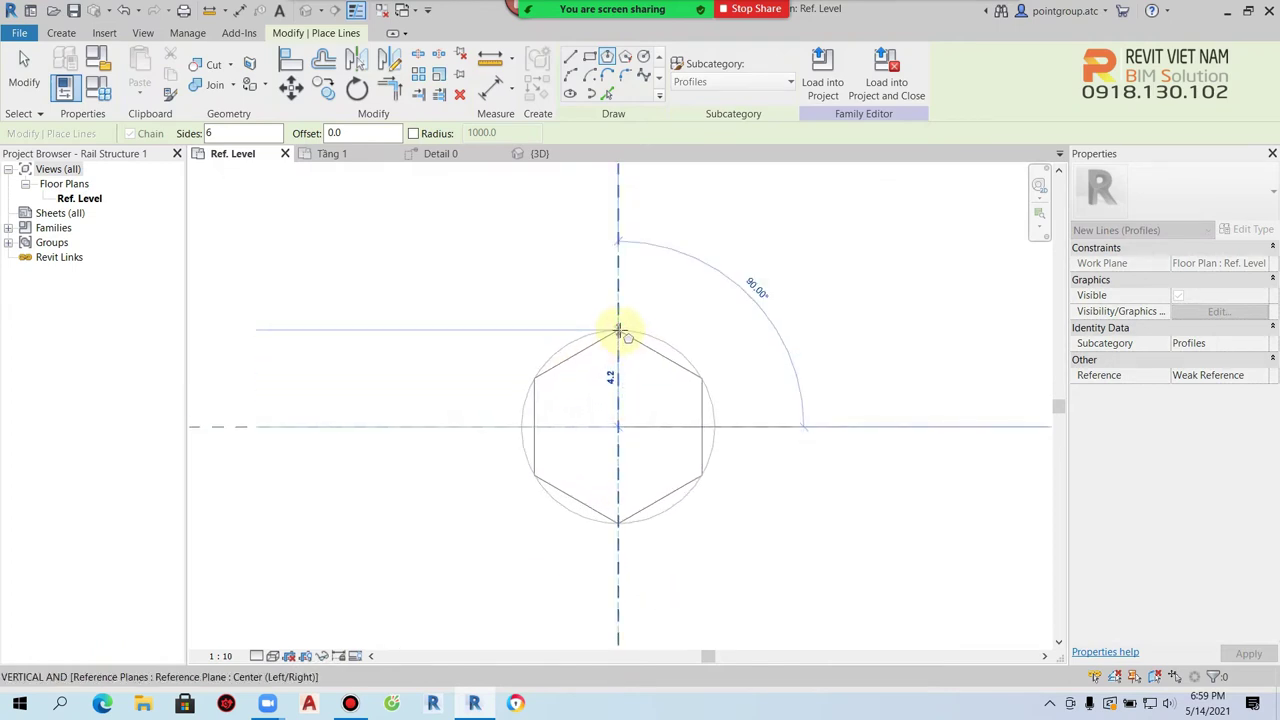
pyautogui.click(618, 325)
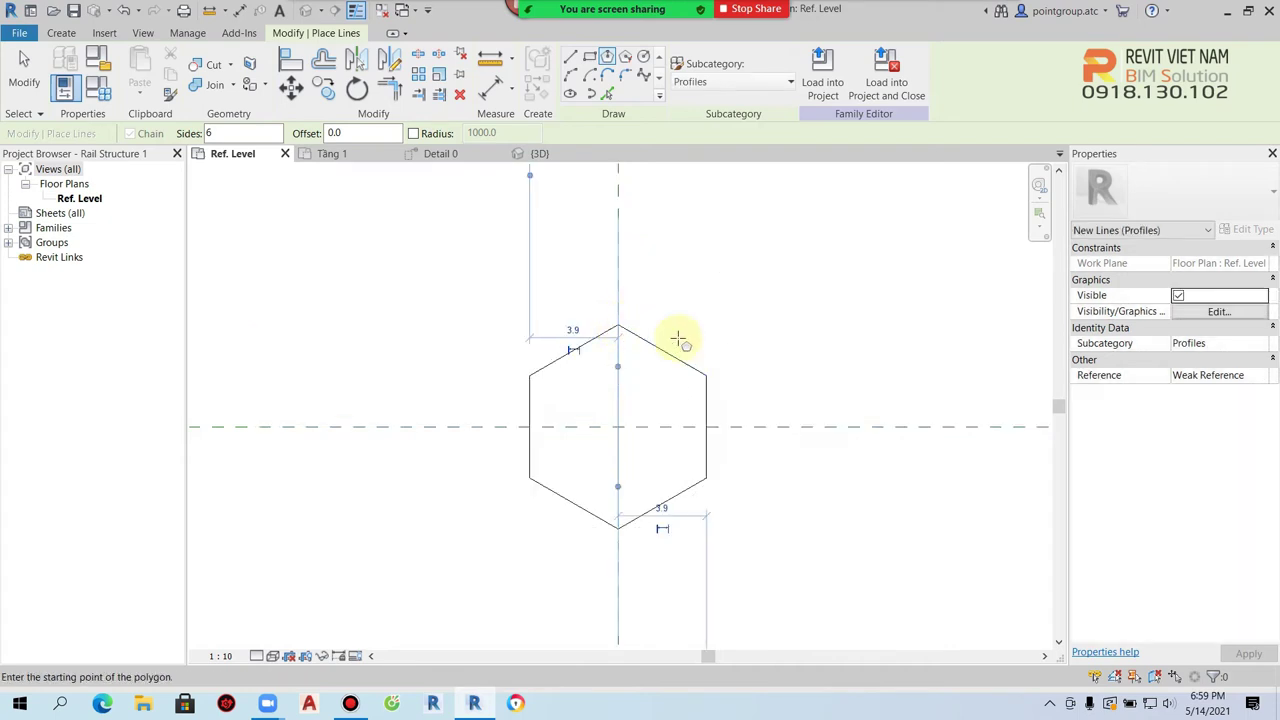
pyautogui.press('Escape')
pyautogui.press('Escape')
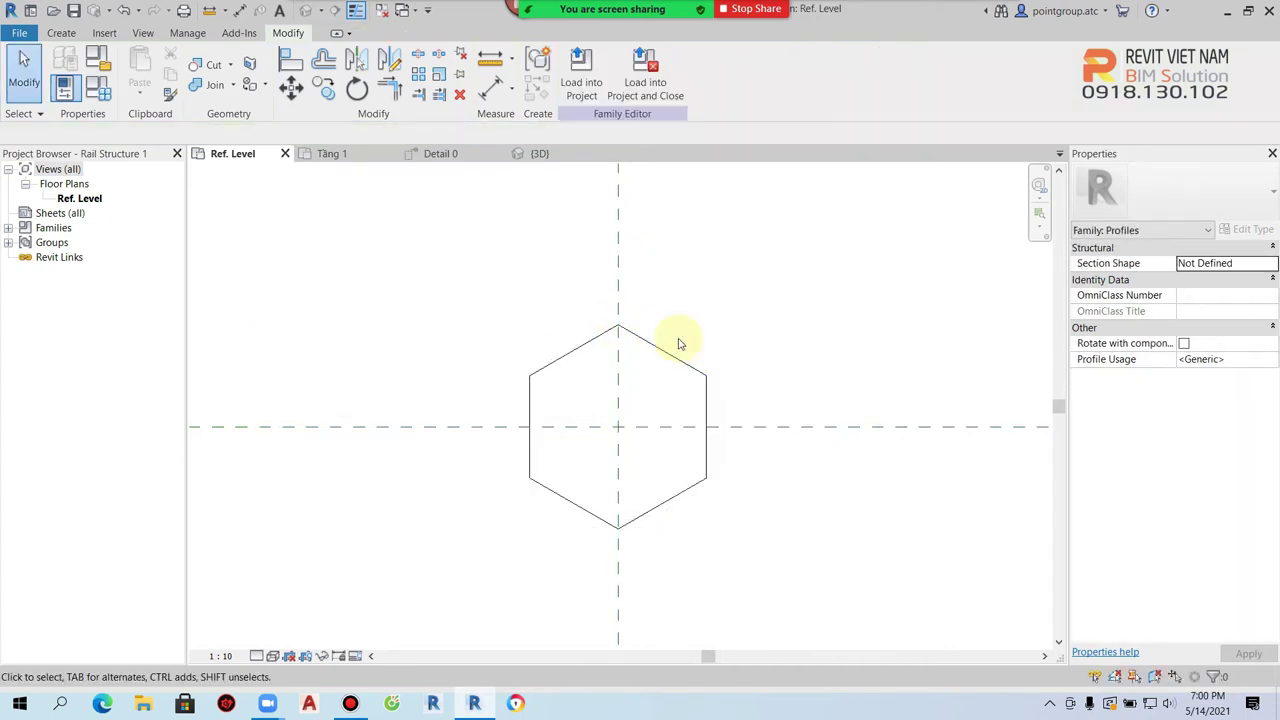
pyautogui.click(20, 33)
pyautogui.moveTo(61, 248)
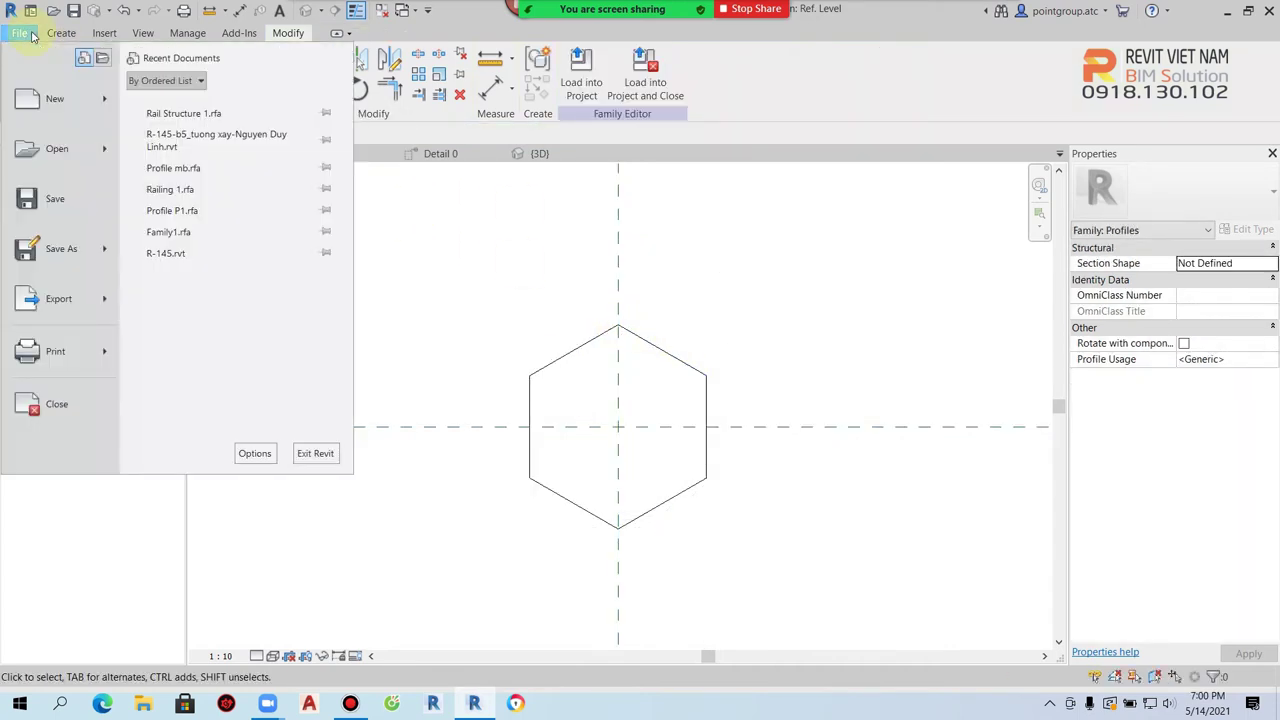
# Step: Save the hexagon profile as Rail Structure 2 and load it into the Tầng 1 project
pyautogui.click(218, 237)
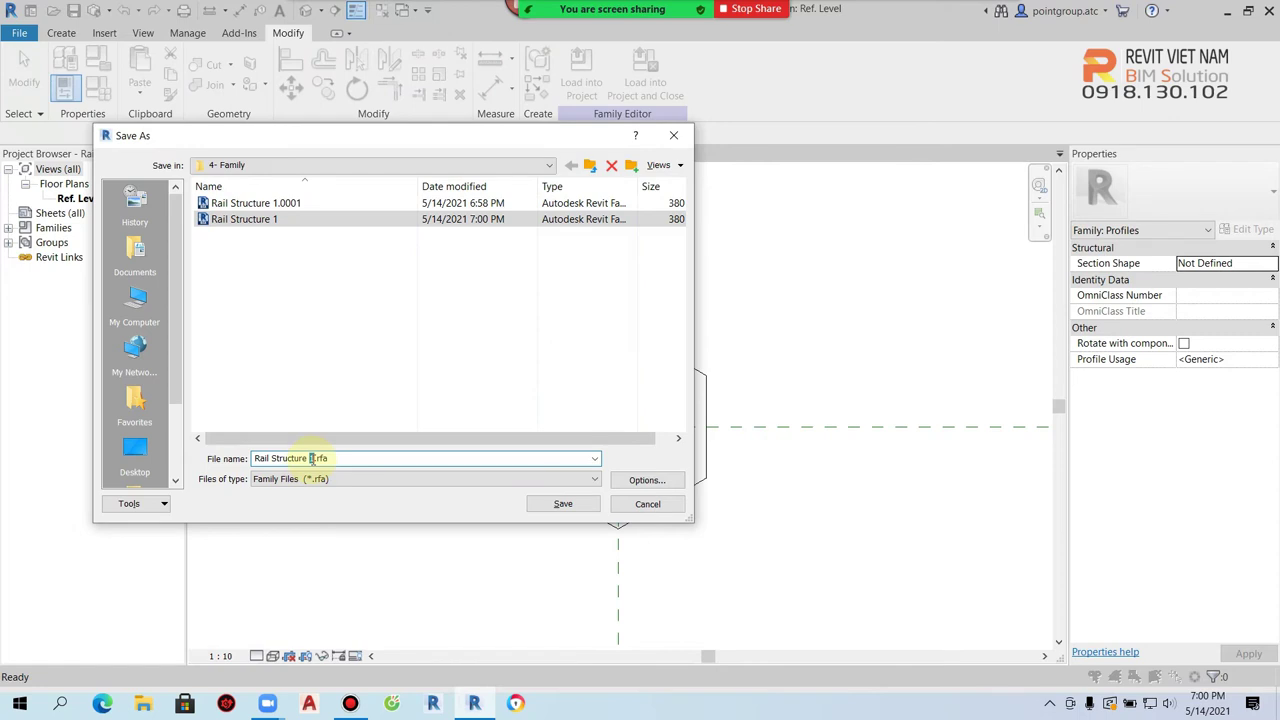
pyautogui.click(562, 503)
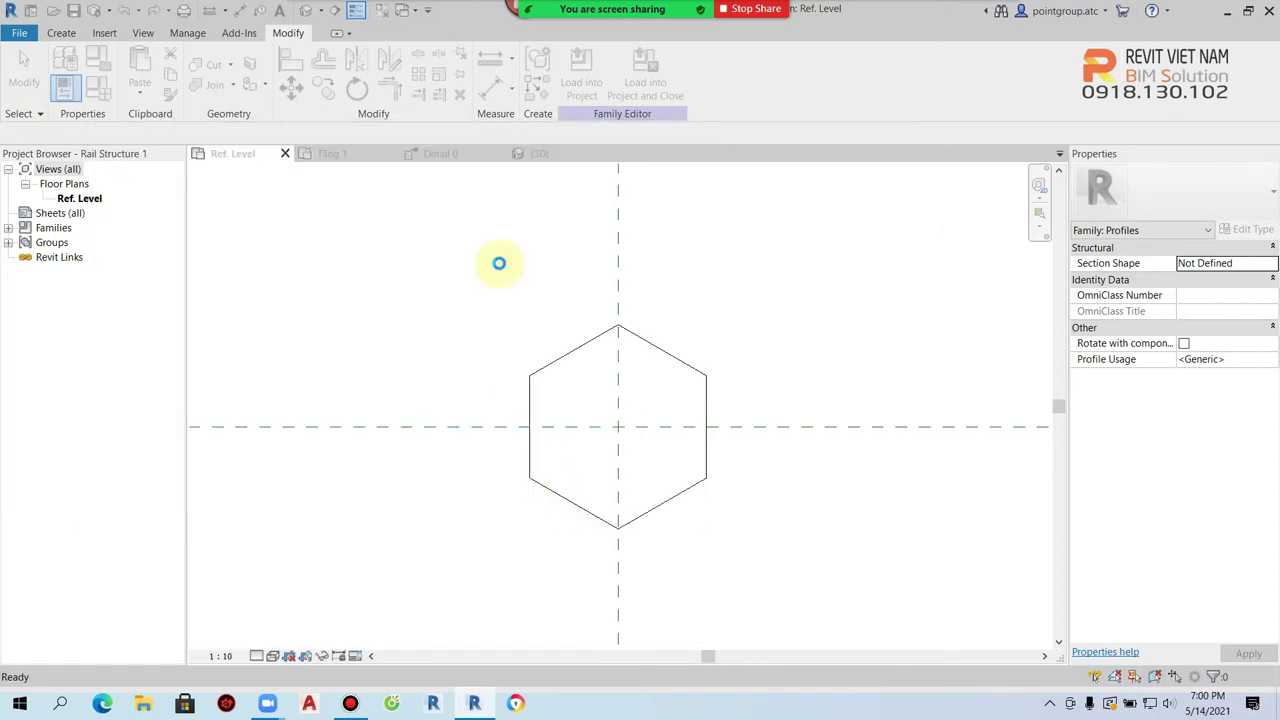
pyautogui.click(581, 68)
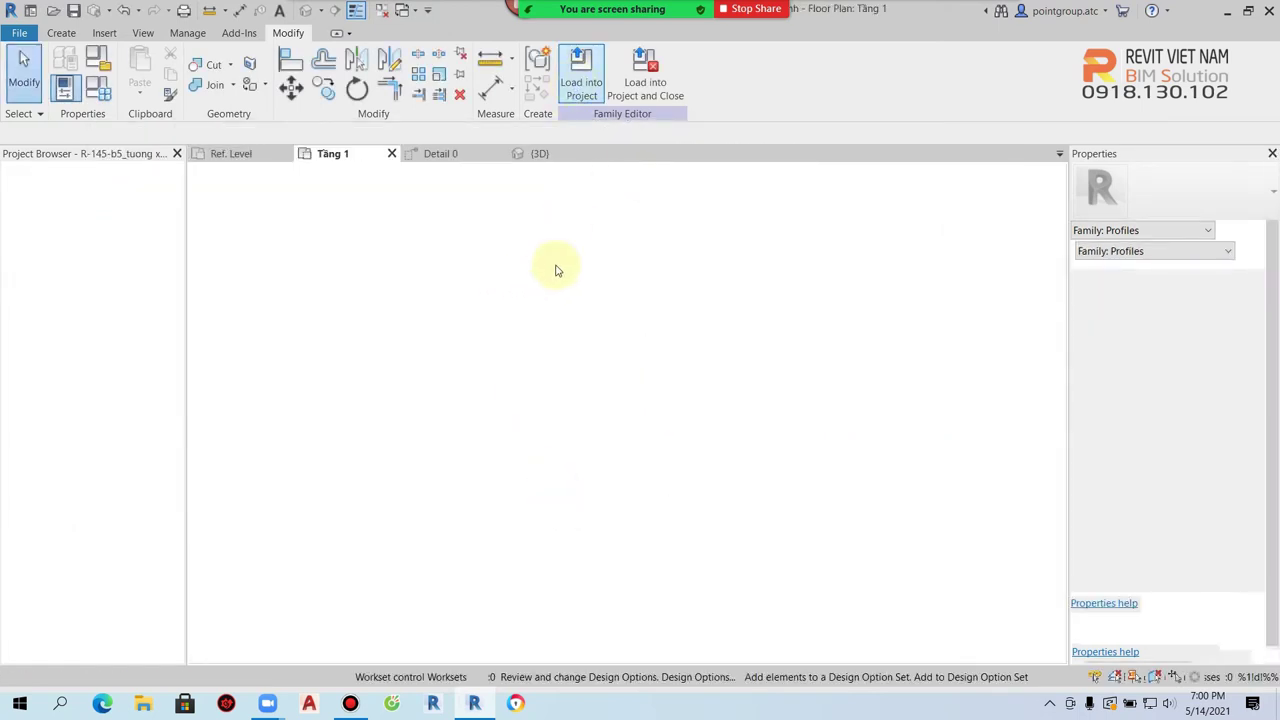
pyautogui.scroll(-2, 560, 250)
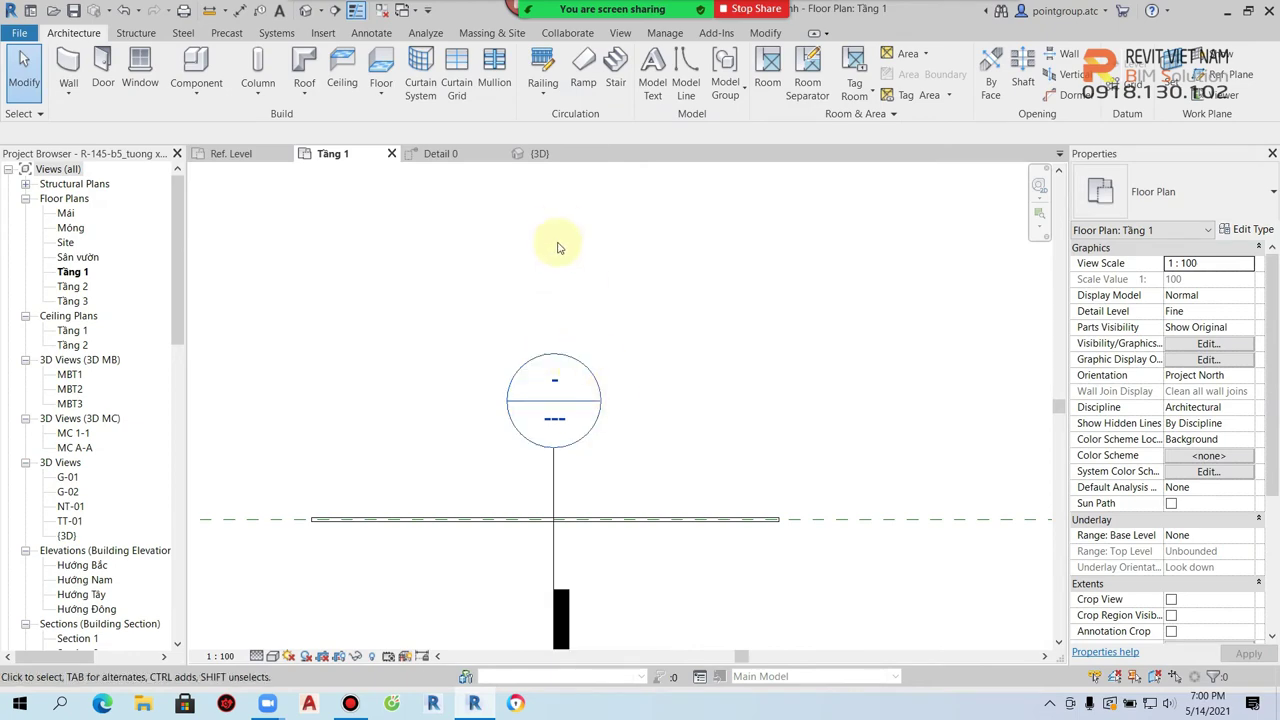
pyautogui.click(230, 155)
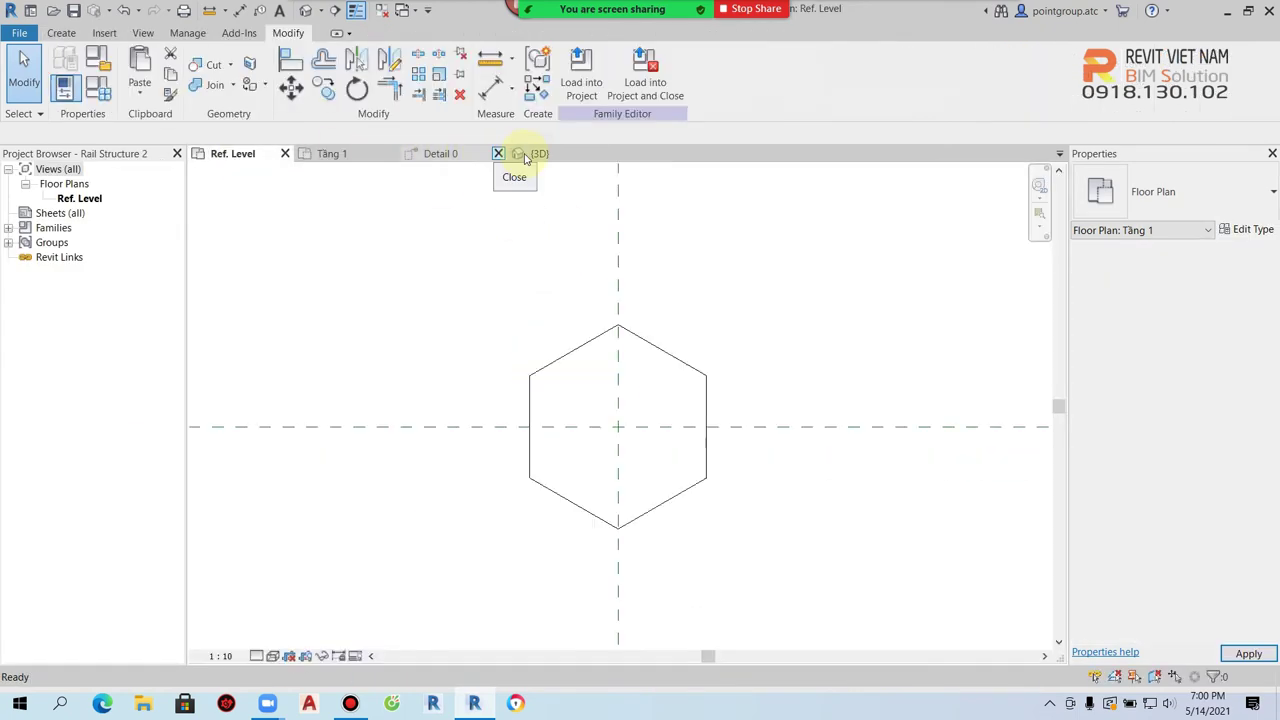
pyautogui.click(520, 154)
pyautogui.click(231, 153)
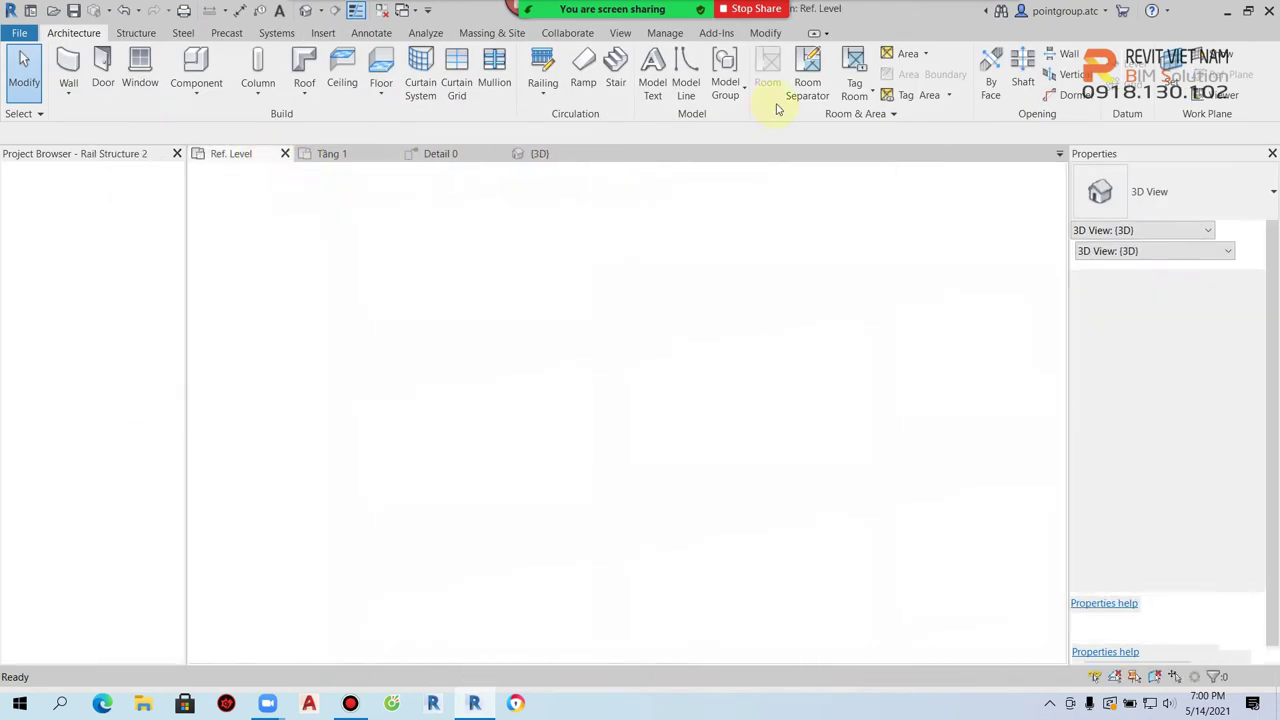
pyautogui.click(593, 86)
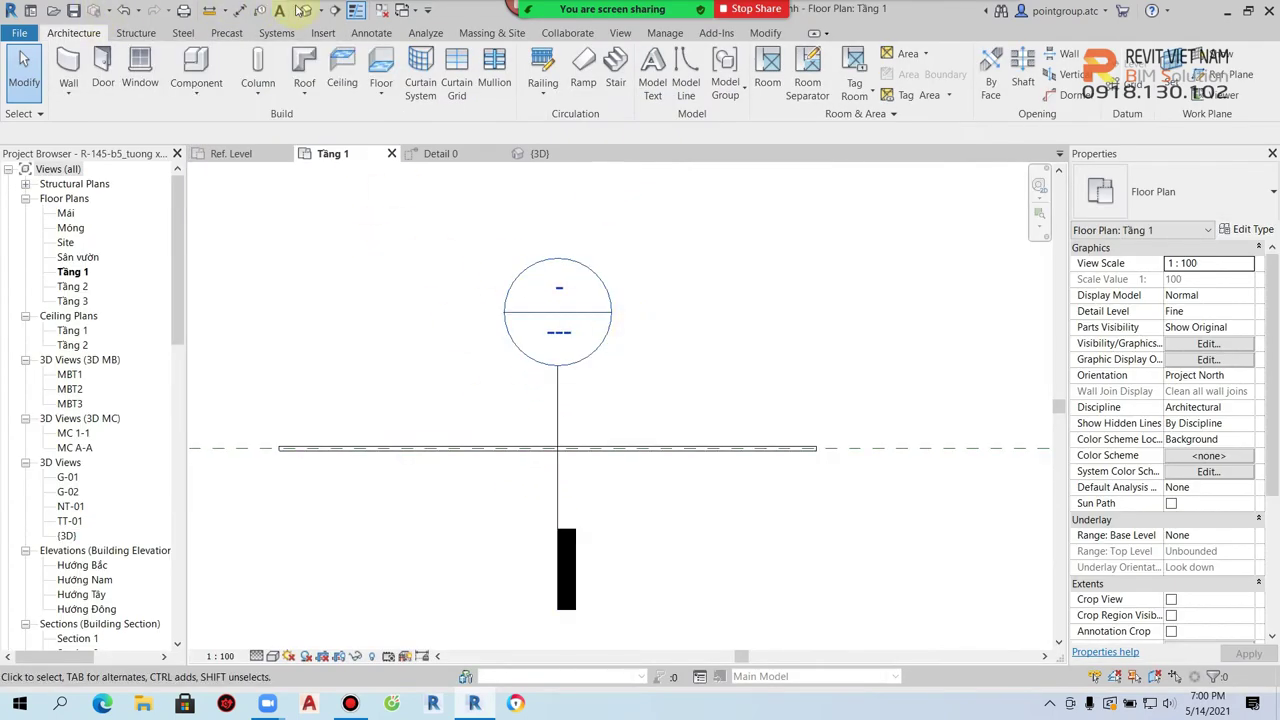
# Step: In the {3D} view, open the RL1-1000 railing type's rail structure settings
pyautogui.click(302, 10)
pyautogui.click(572, 391)
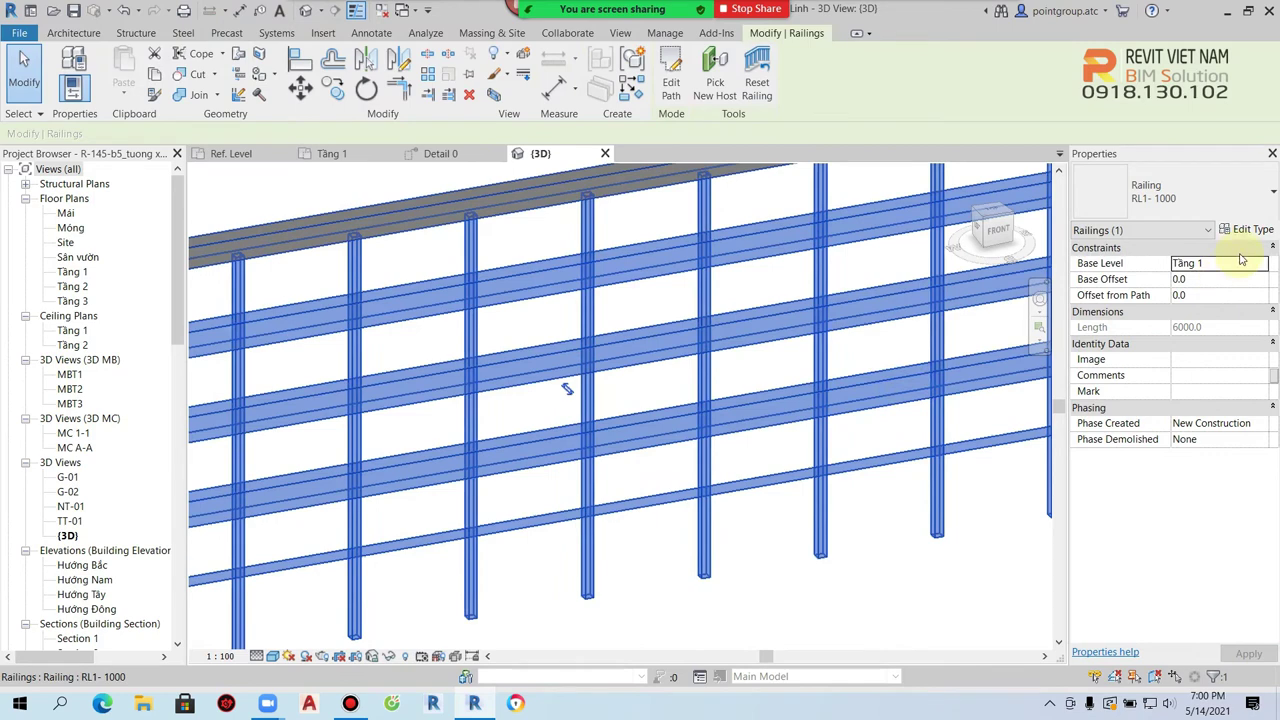
pyautogui.click(1250, 229)
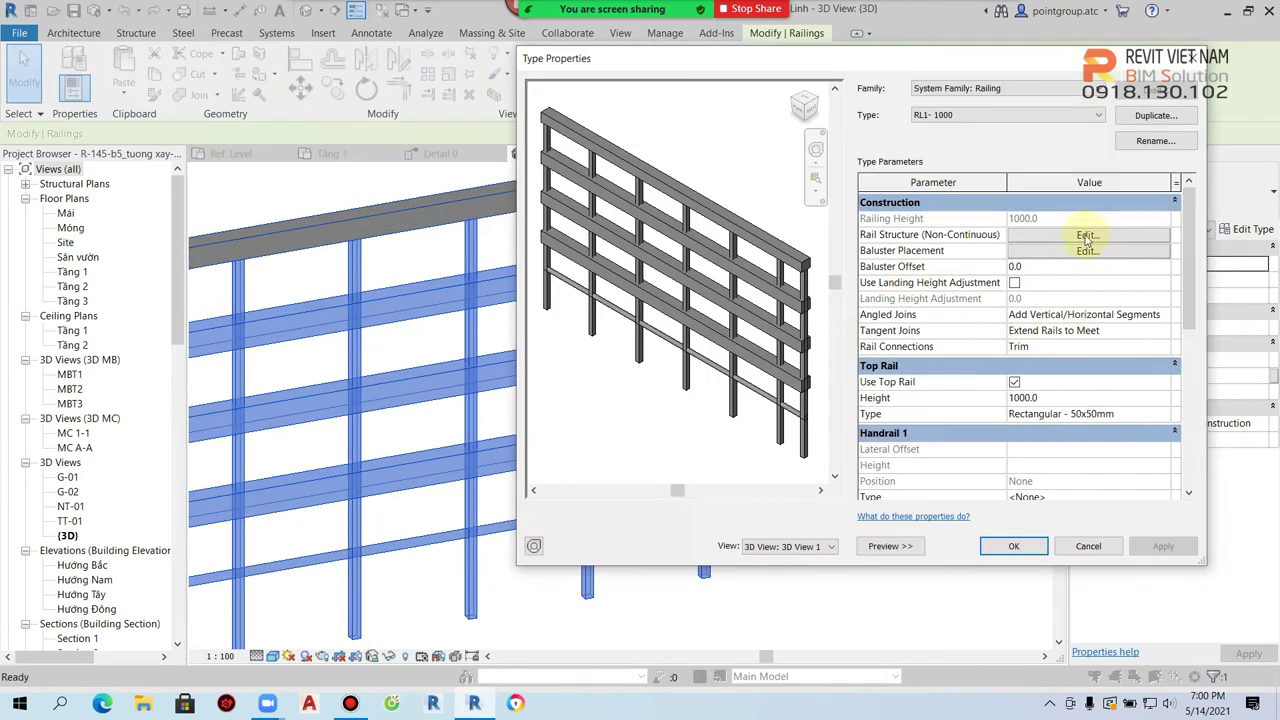
pyautogui.click(1086, 236)
# Step: Set rails 2, 3 and 4 to Rail Structure 2, 1 and 2 profiles and apply
pyautogui.click(1131, 187)
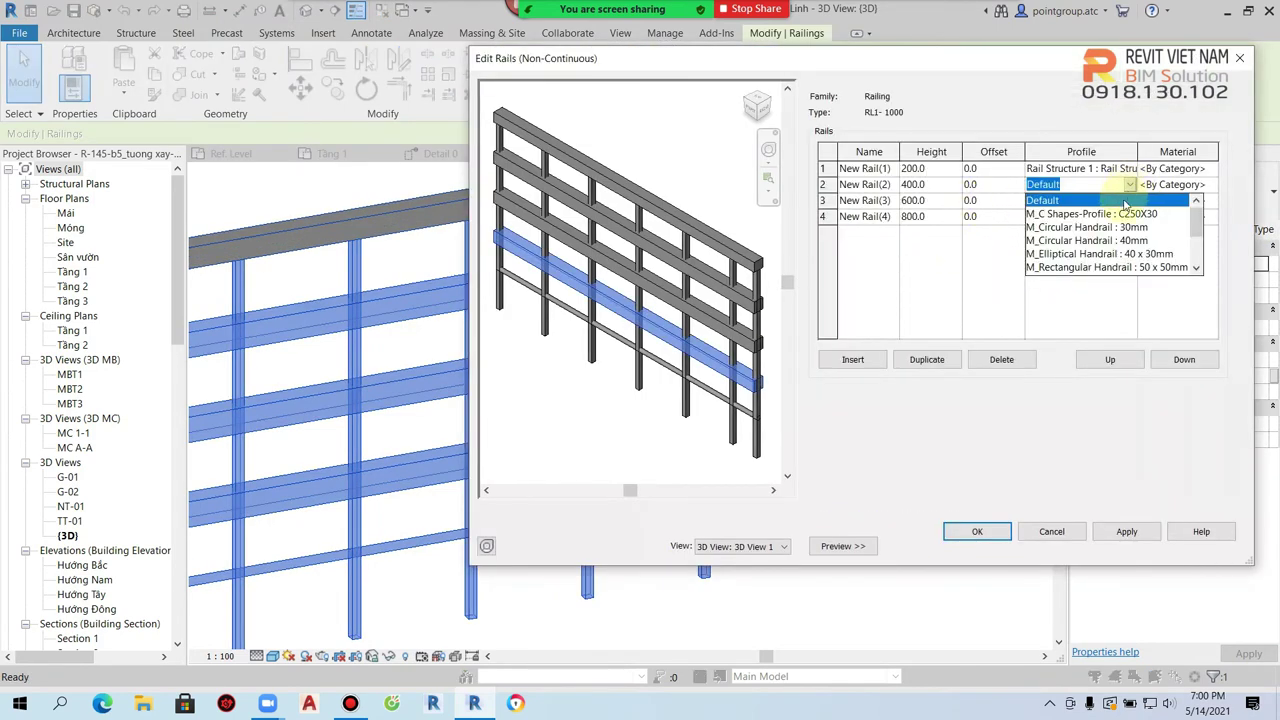
pyautogui.click(1130, 245)
pyautogui.click(1130, 202)
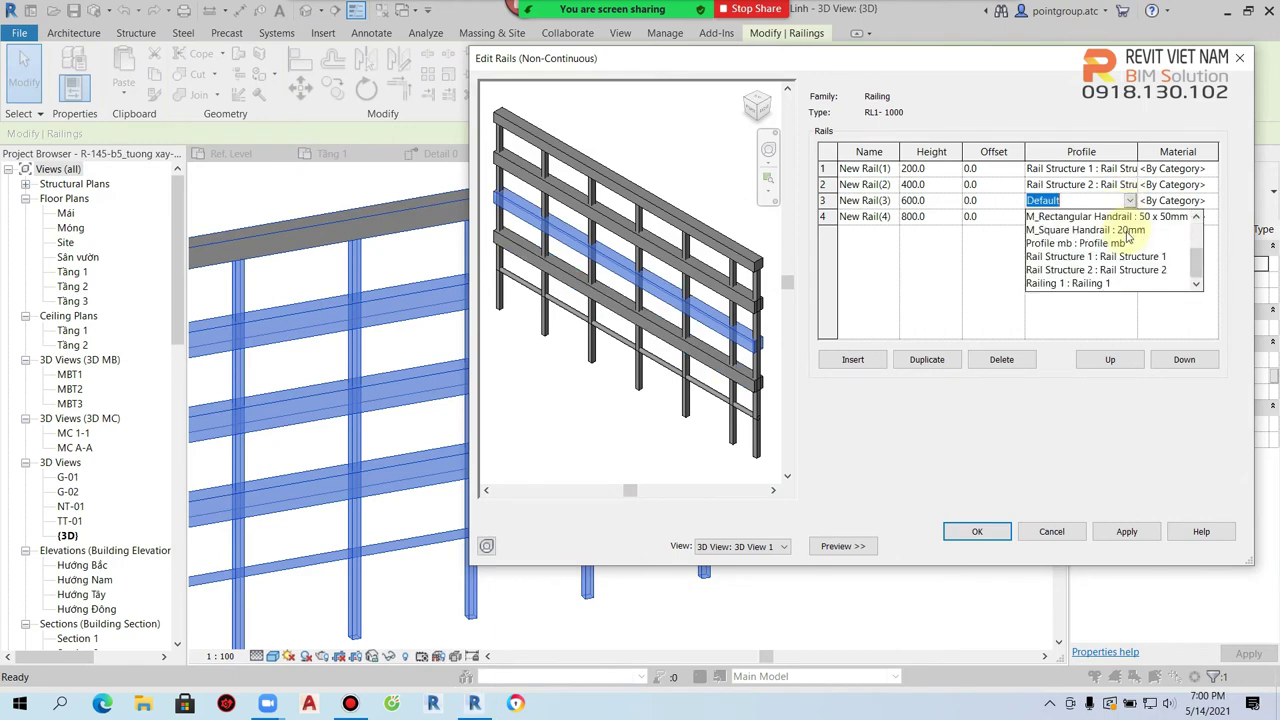
pyautogui.click(1143, 257)
pyautogui.click(1130, 217)
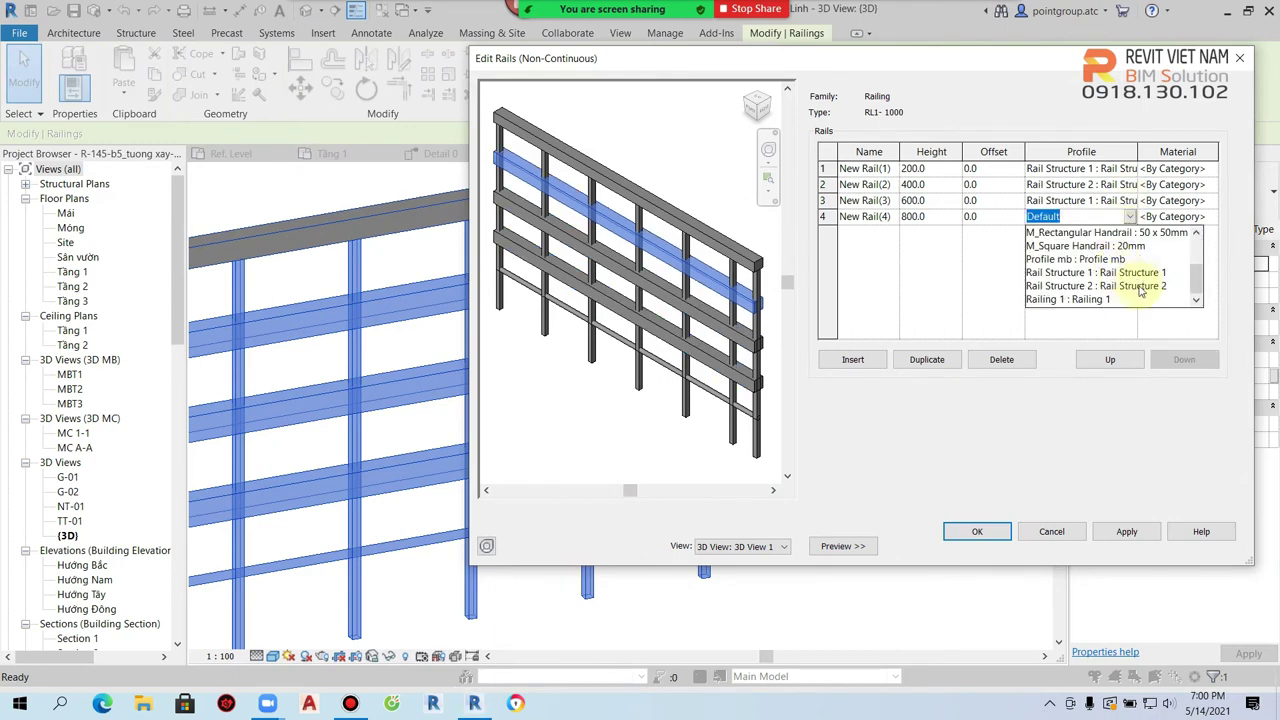
pyautogui.click(1140, 287)
pyautogui.click(1126, 532)
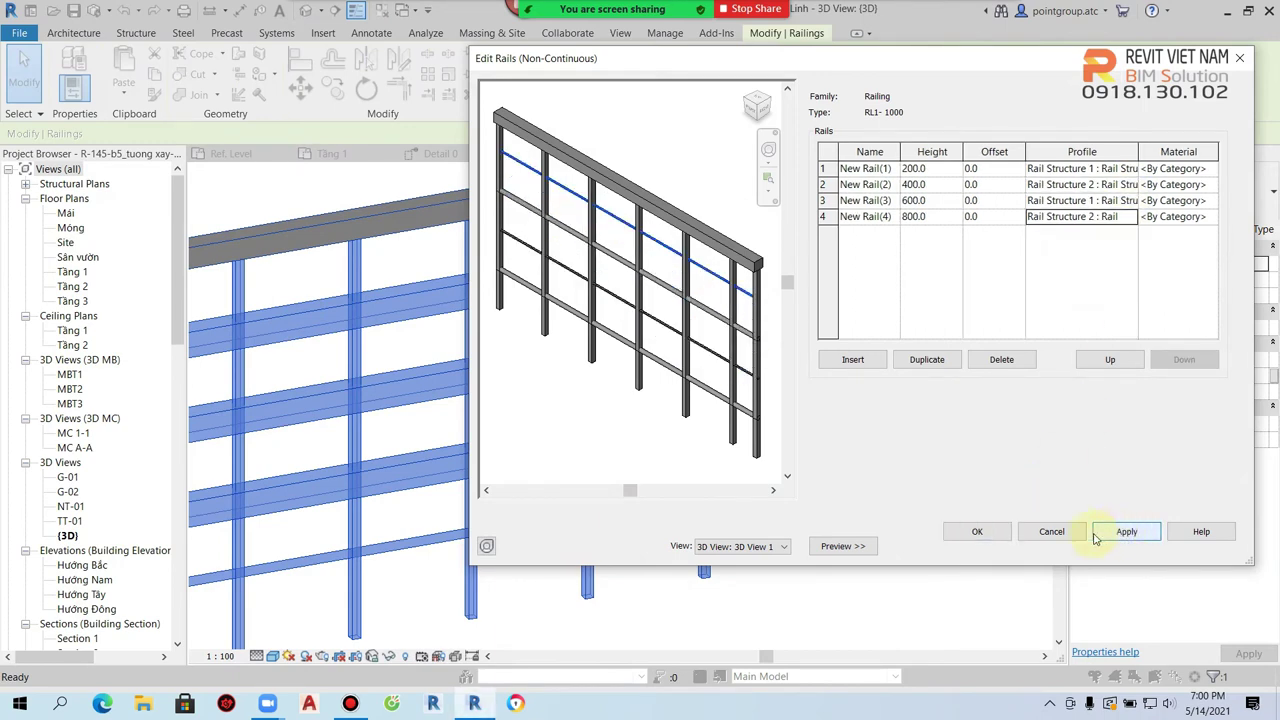
pyautogui.click(977, 531)
pyautogui.click(1010, 545)
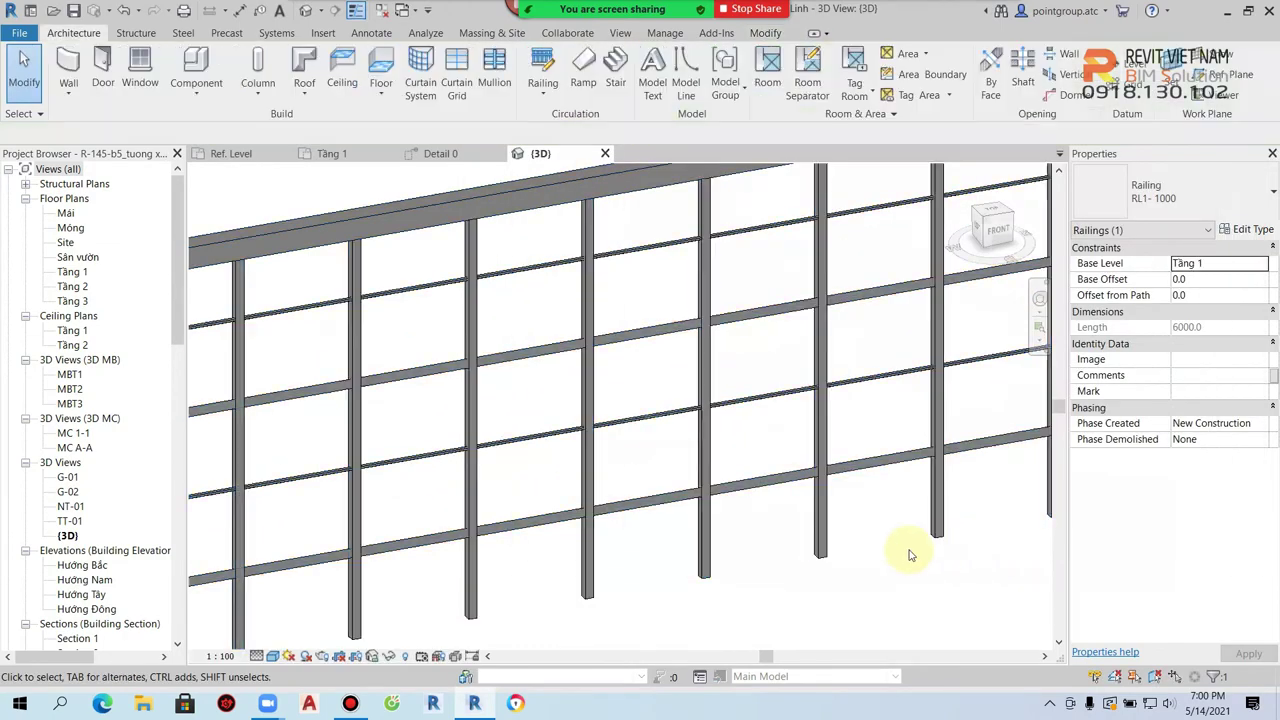
# Step: Orbit the 3D view from above to inspect the updated rails, then reselect the railing
pyautogui.press('Escape')
pyautogui.scroll(2, 443, 391)
pyautogui.scroll(3, 523, 437)
pyautogui.scroll(-3, 543, 309)
pyautogui.scroll(3, 535, 248)
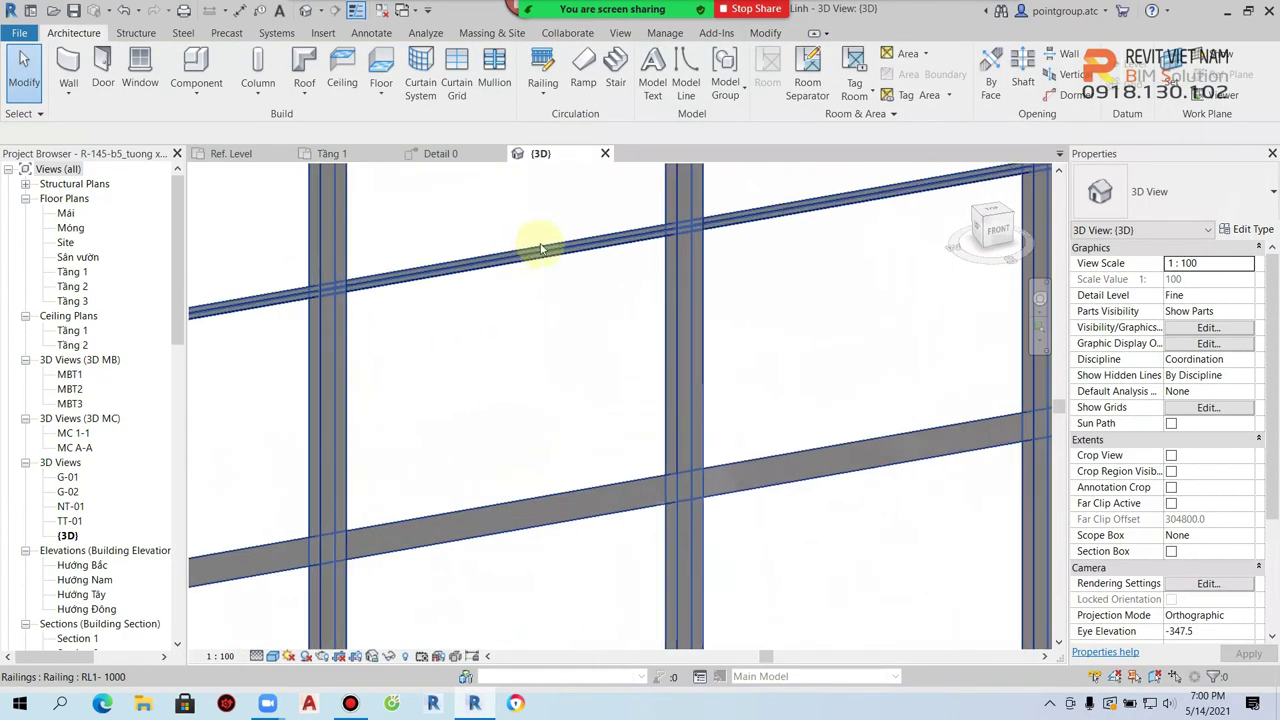
pyautogui.scroll(-2, 535, 248)
pyautogui.scroll(-1, 607, 250)
pyautogui.scroll(-2, 607, 250)
pyautogui.scroll(-2, 607, 250)
pyautogui.moveTo(571, 363)
pyautogui.keyDown('shift'); pyautogui.mouseDown(button='middle')
pyautogui.moveTo(451, 423)
pyautogui.moveTo(777, 286)
pyautogui.mouseUp(button='middle'); pyautogui.keyUp('shift')
pyautogui.click(777, 286)
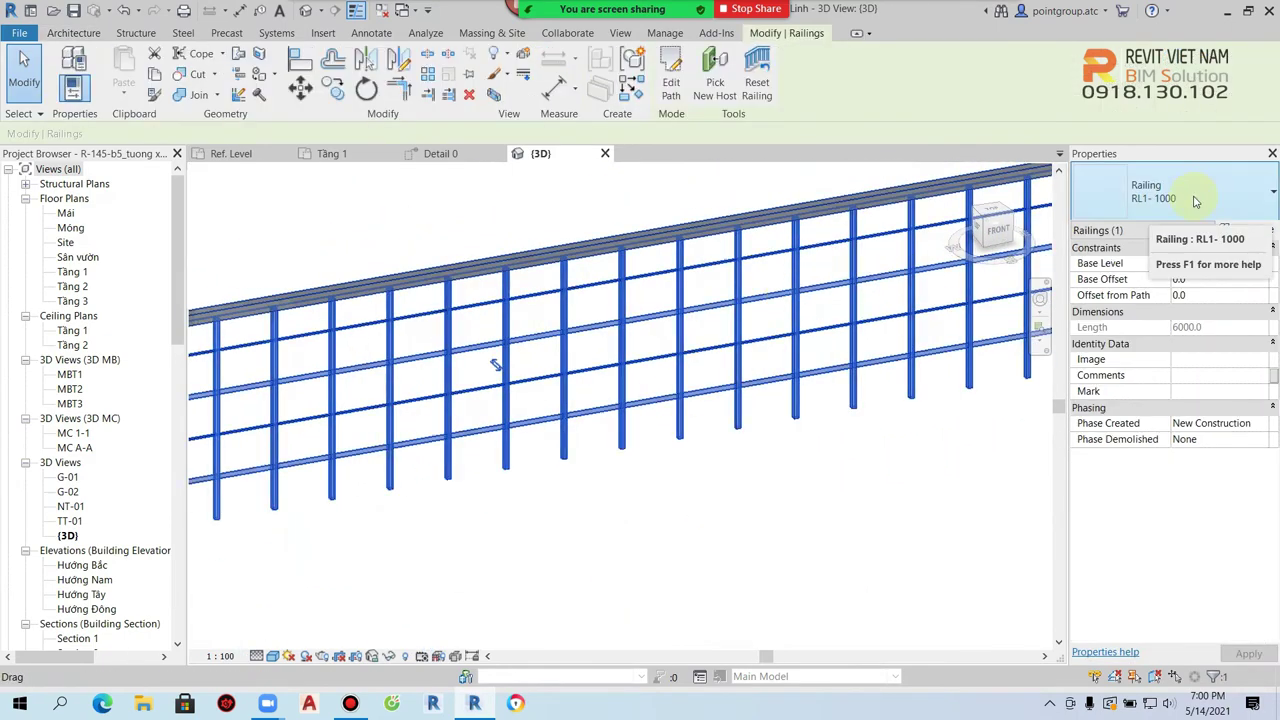
# Step: Open RL1-1000's rail structure settings and browse materials for the first rail
pyautogui.click(1243, 229)
pyautogui.click(1045, 248)
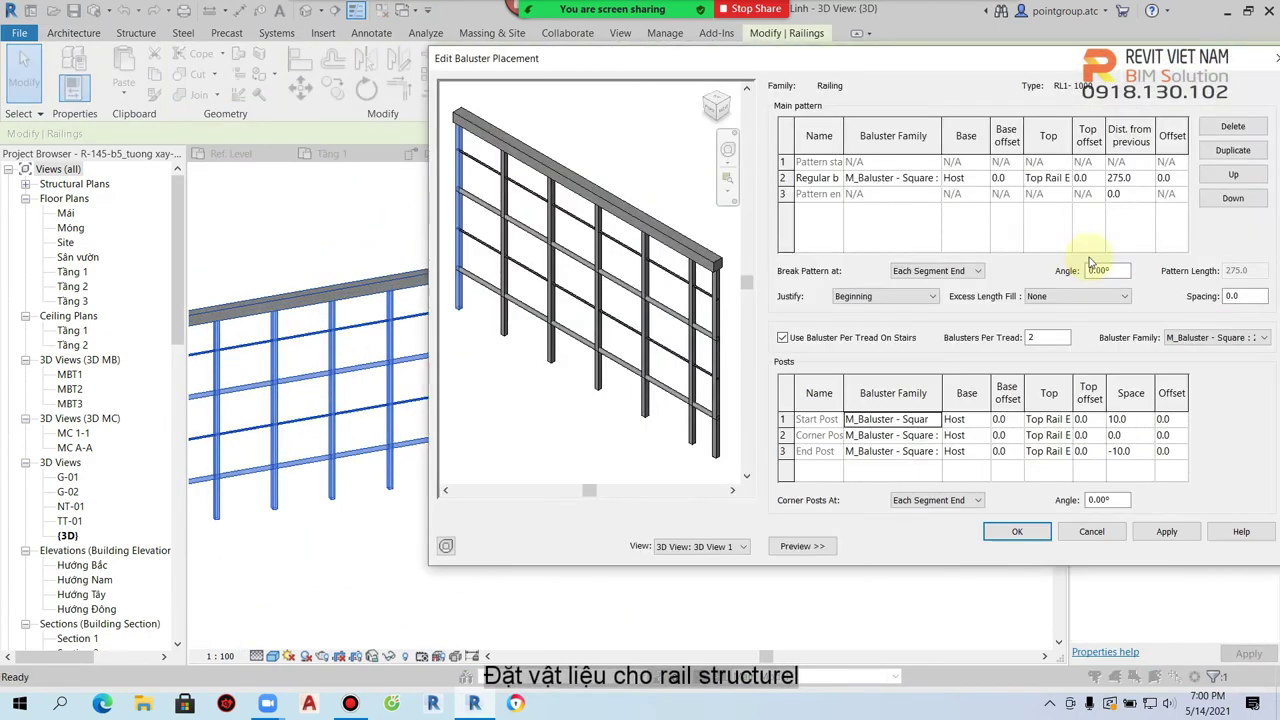
pyautogui.press('Escape')
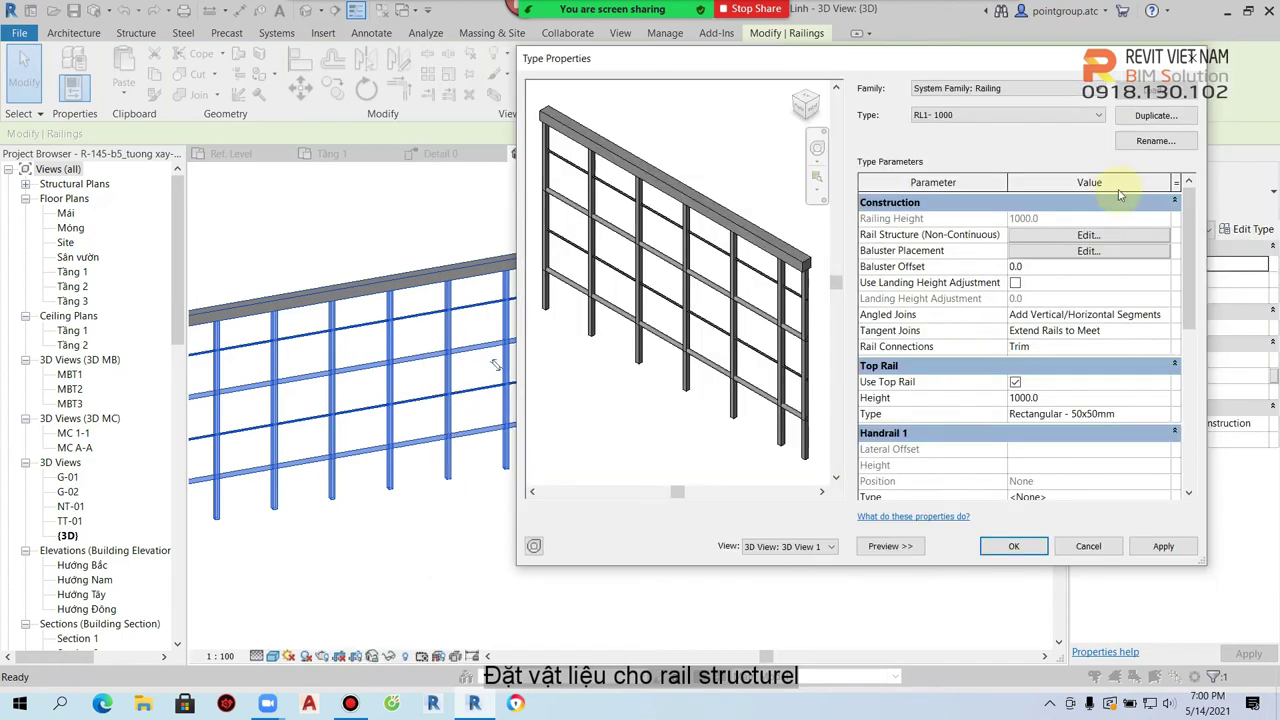
pyautogui.click(1093, 236)
pyautogui.click(1208, 172)
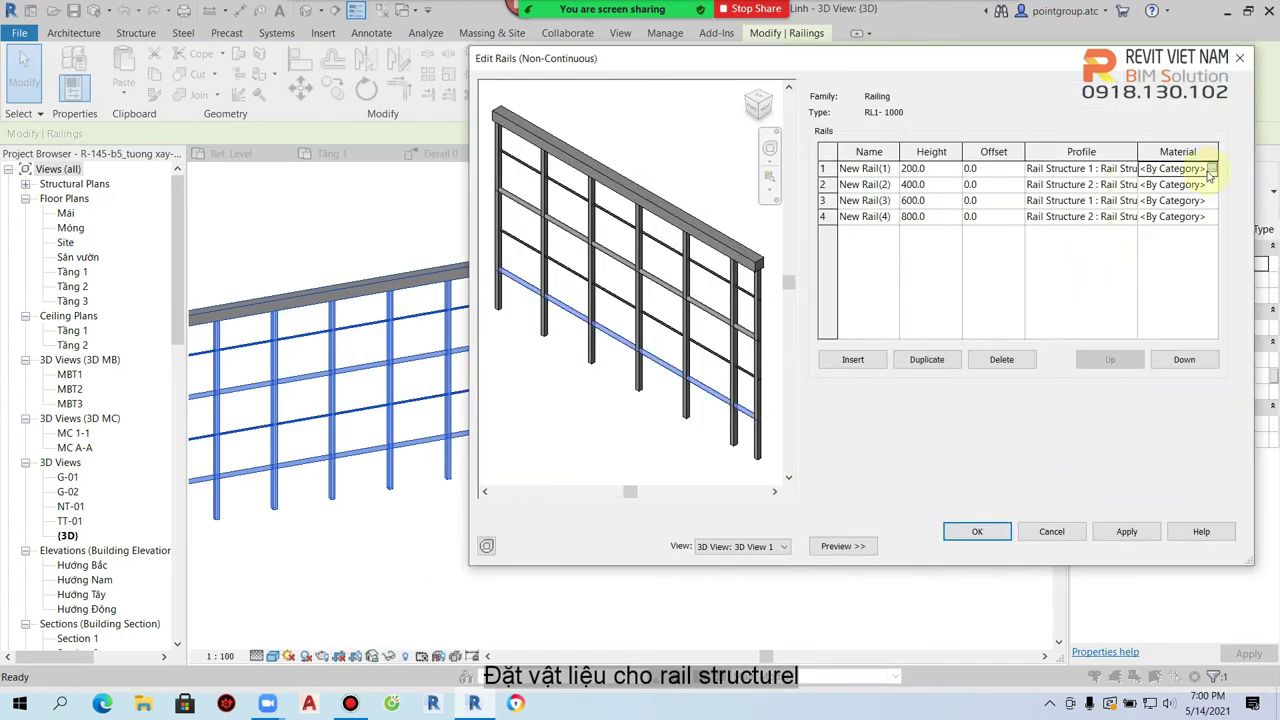
pyautogui.click(1208, 170)
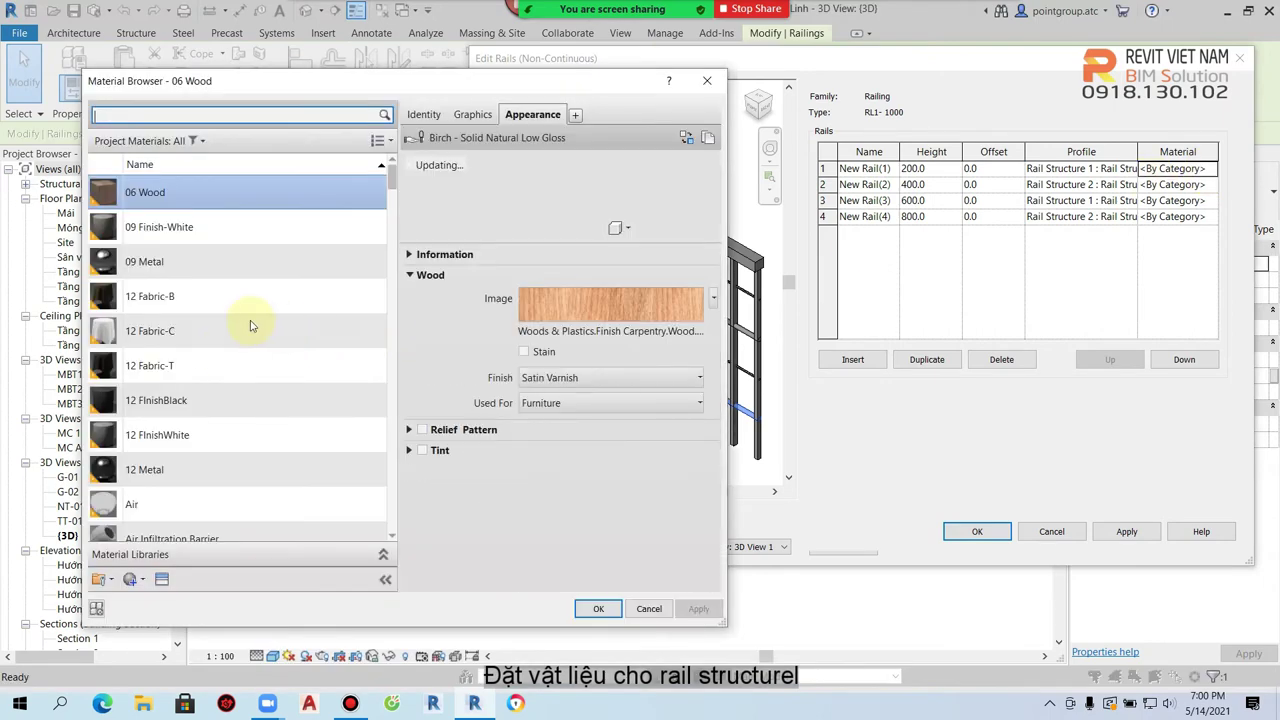
# Step: Create a new material and rename it Mta- 701- Steel- Rail structure 1
pyautogui.scroll(-4, 255, 360)
pyautogui.scroll(1, 257, 390)
pyautogui.scroll(4, 230, 300)
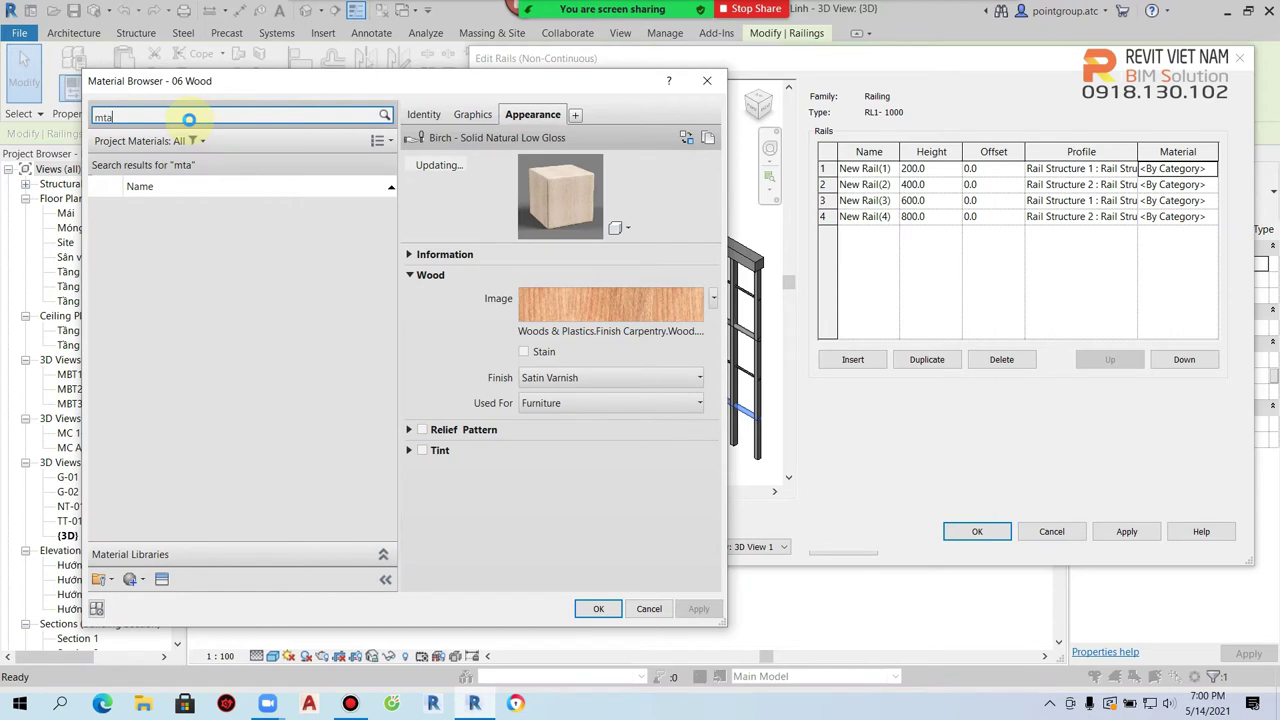
pyautogui.scroll(-1, 240, 430)
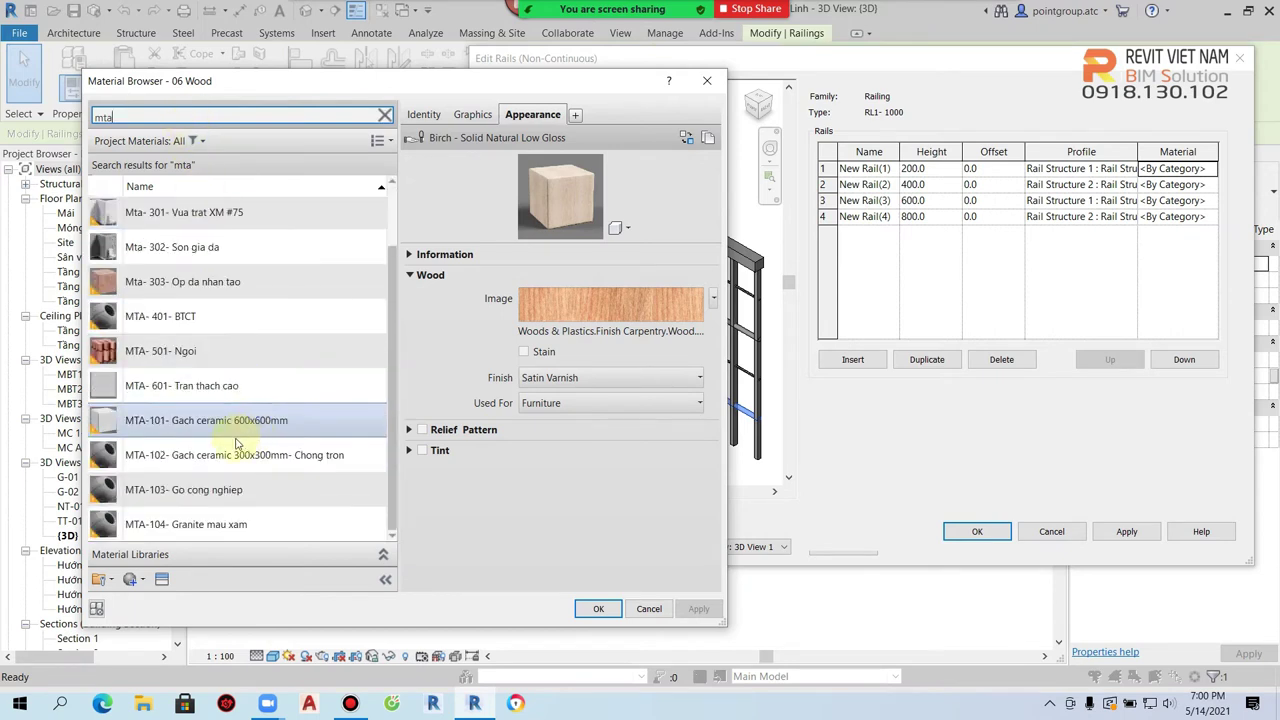
pyautogui.click(212, 394)
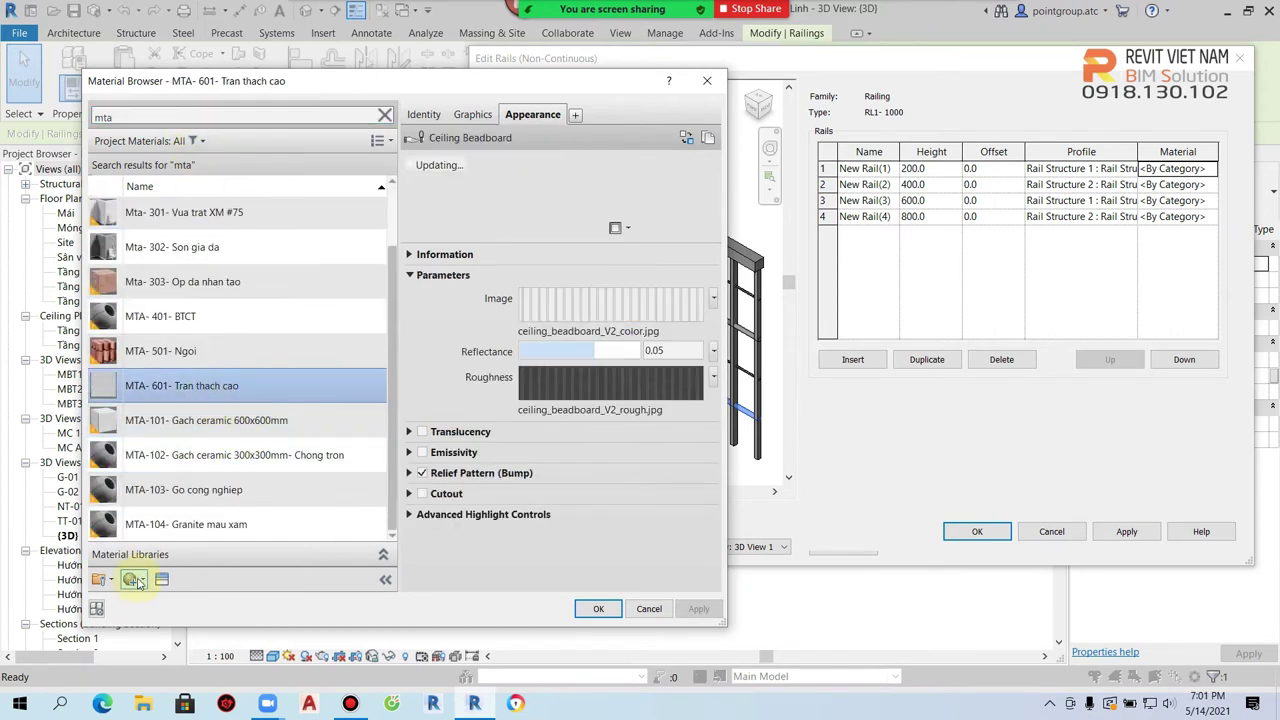
pyautogui.click(138, 582)
pyautogui.click(145, 602)
pyautogui.rightClick(200, 360)
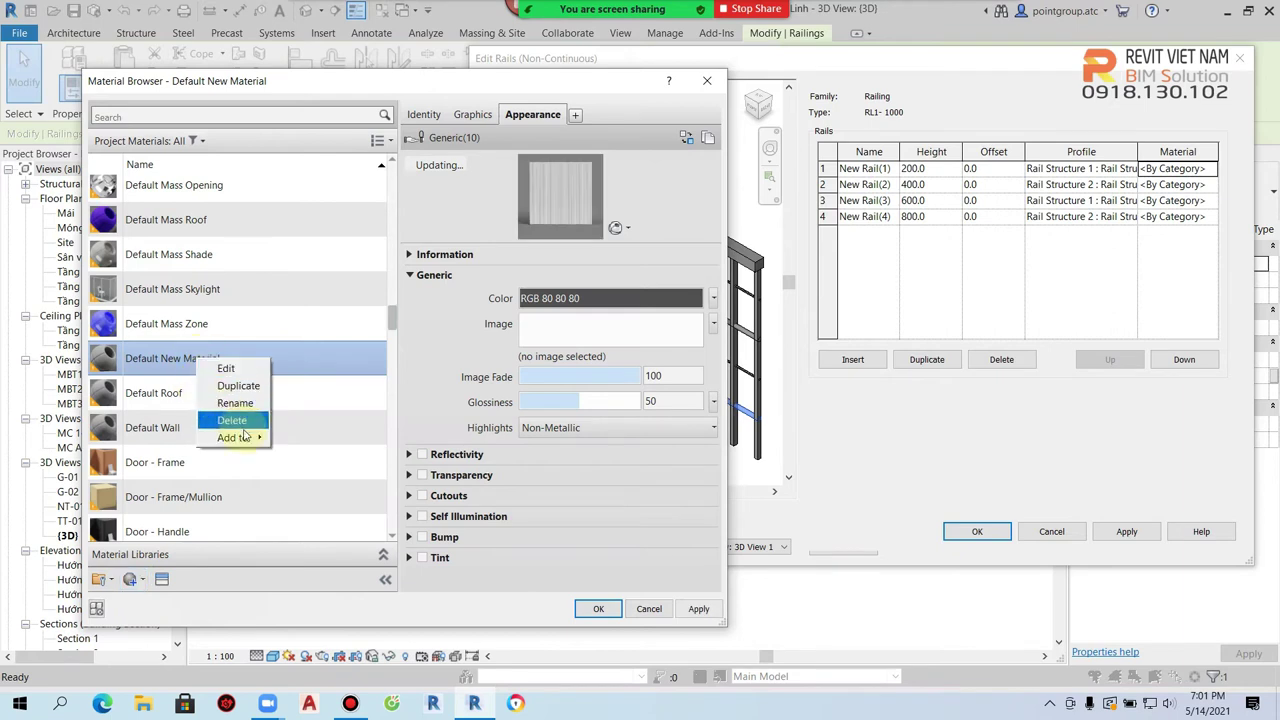
pyautogui.click(240, 403)
pyautogui.click(287, 354)
pyautogui.write('Mta- 701- Steel- Rail structure 1')
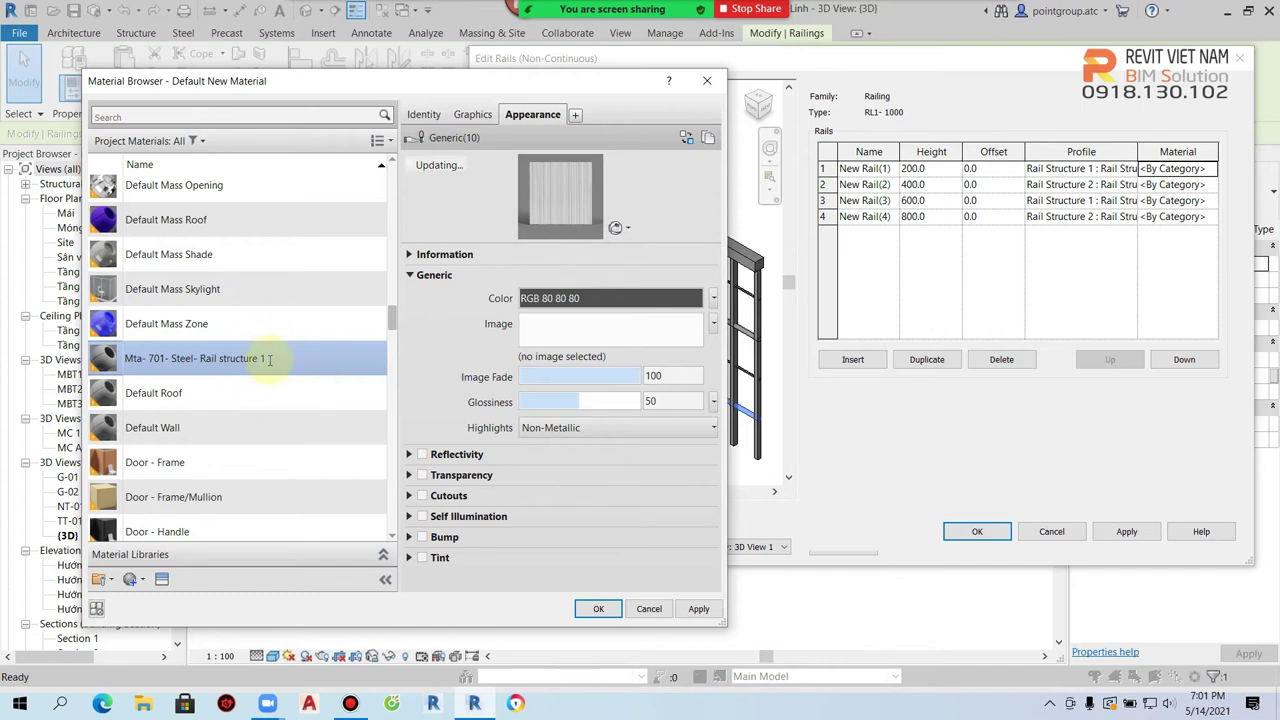
pyautogui.moveTo(165, 362); pyautogui.dragTo(114, 368)
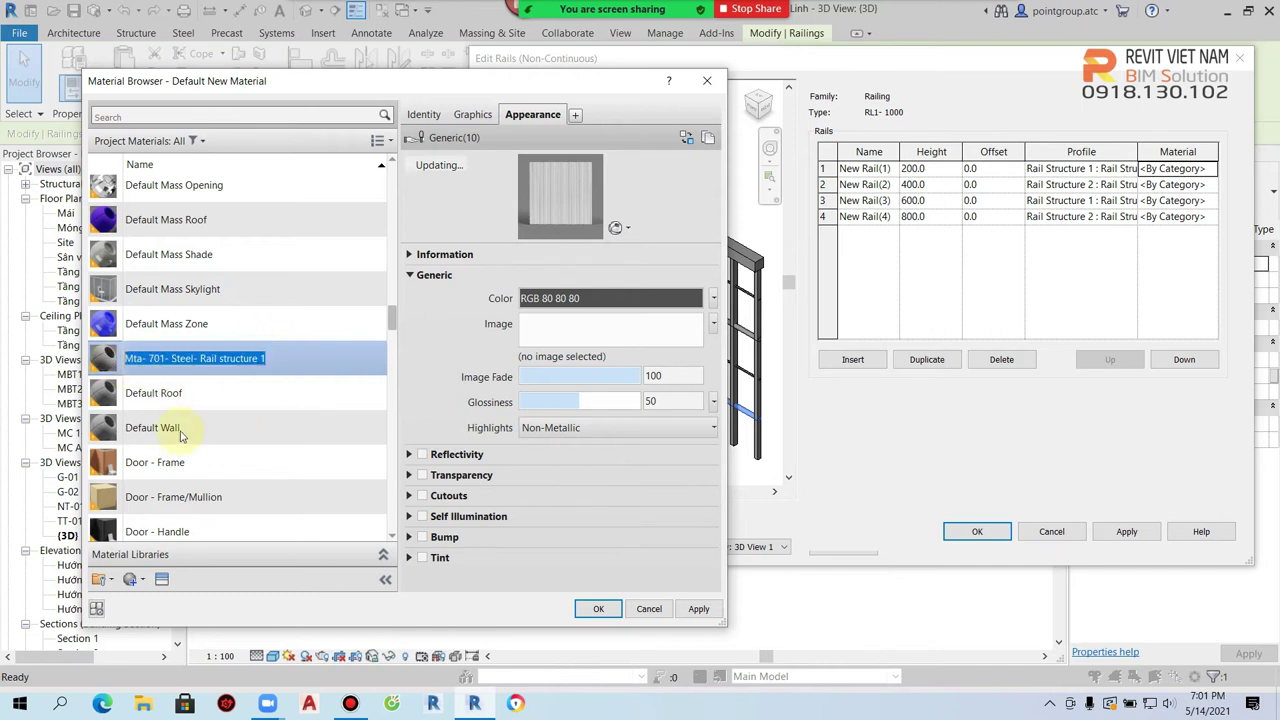
pyautogui.click(163, 580)
# Step: Give it the Aluminum - Anodized Glossy (Red) appearance and assign it to the first rail
pyautogui.click(734, 201)
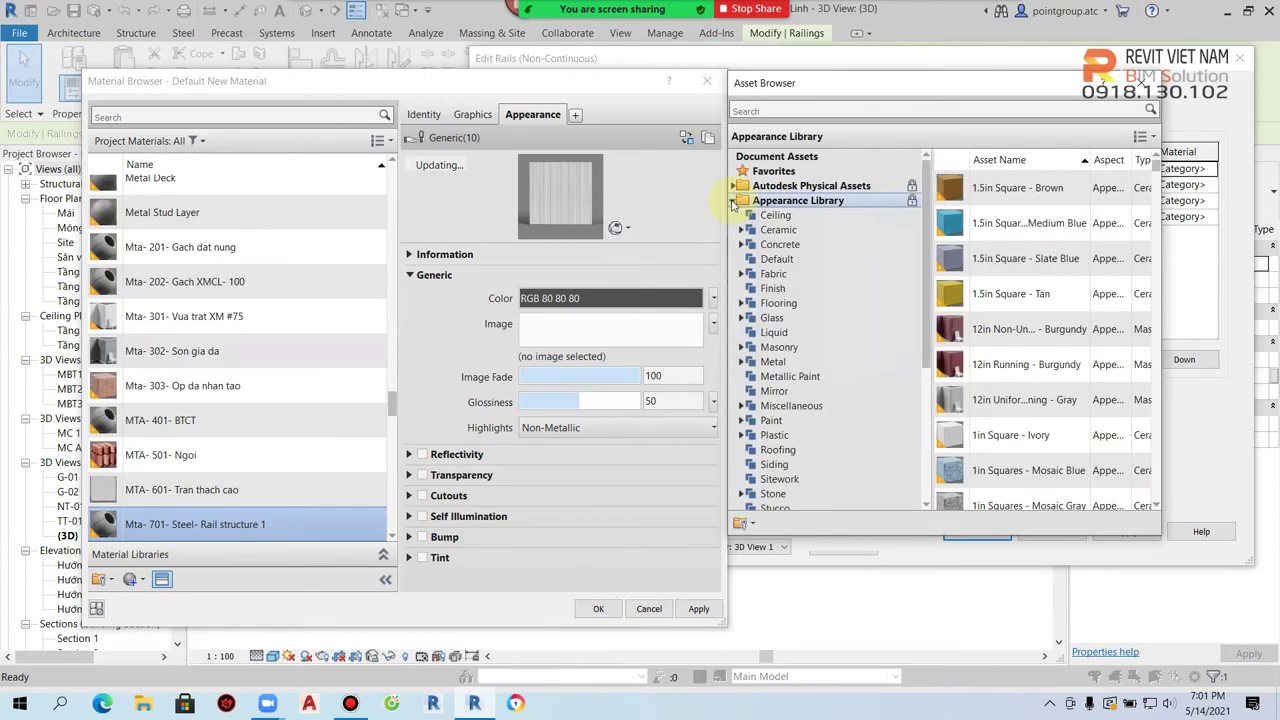
pyautogui.scroll(-4, 840, 330)
pyautogui.scroll(2, 825, 240)
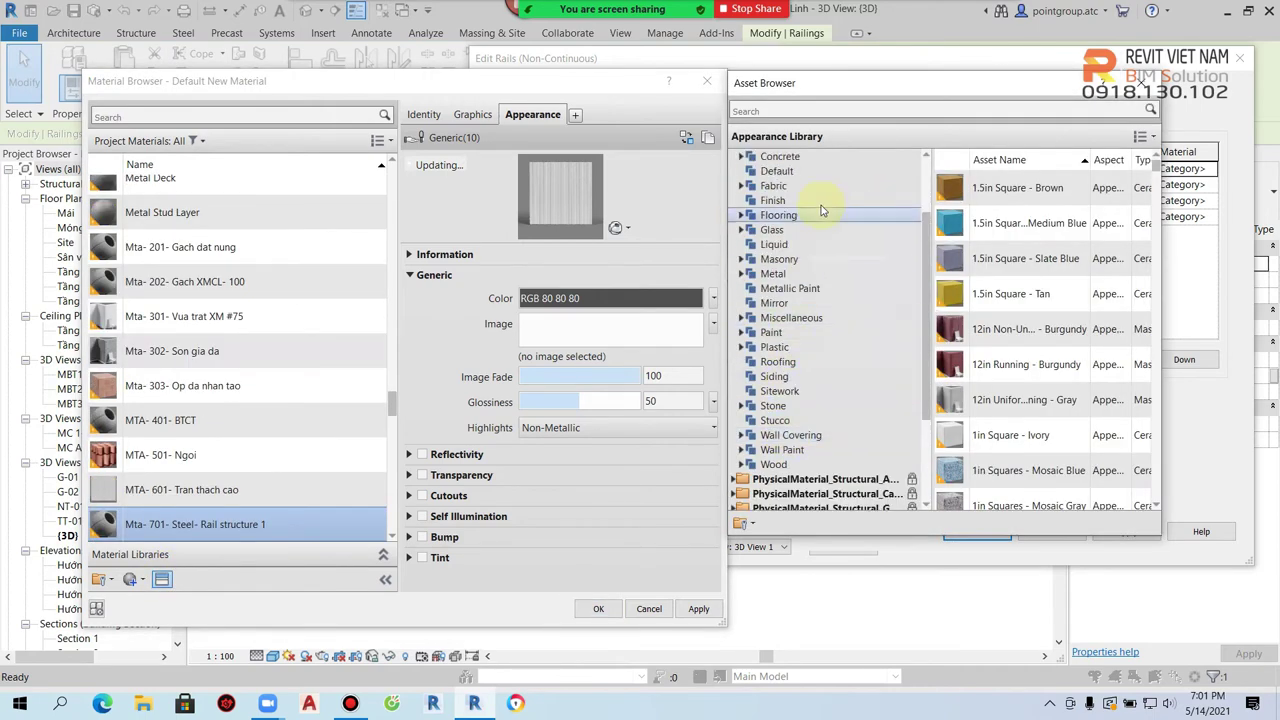
pyautogui.click(765, 275)
pyautogui.scroll(-1, 1040, 385)
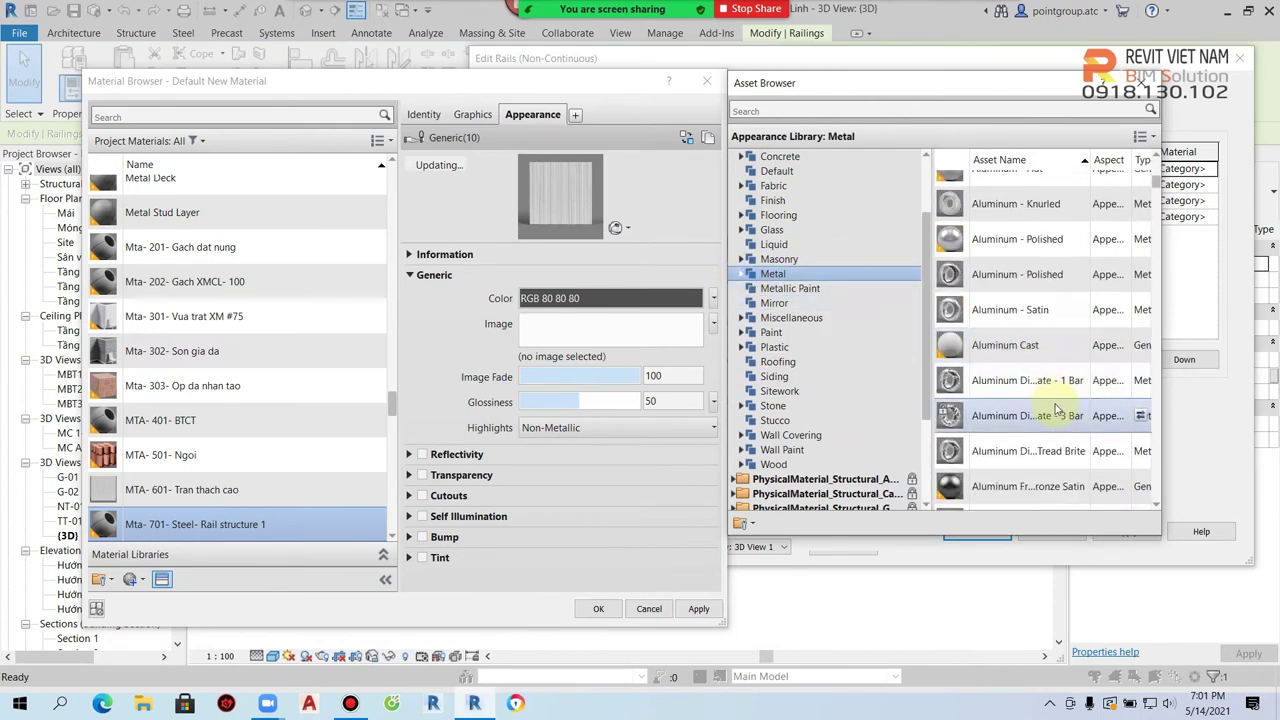
pyautogui.scroll(3, 1050, 400)
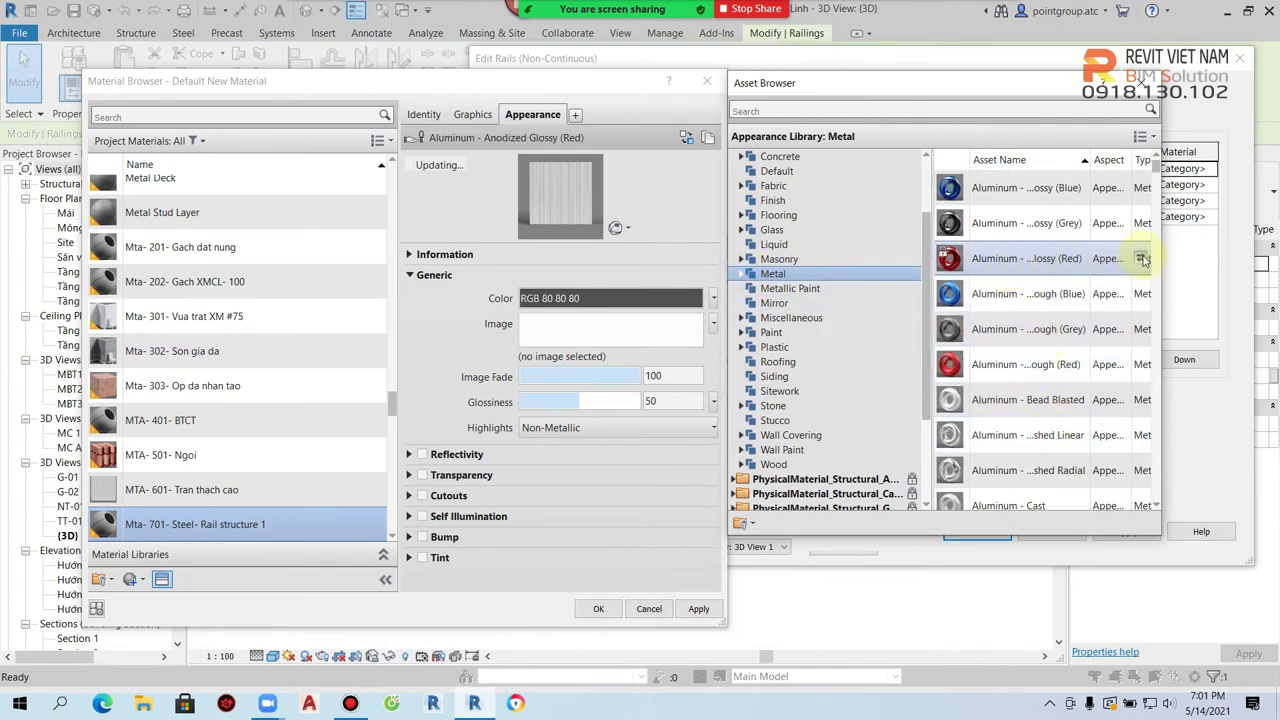
pyautogui.click(1150, 83)
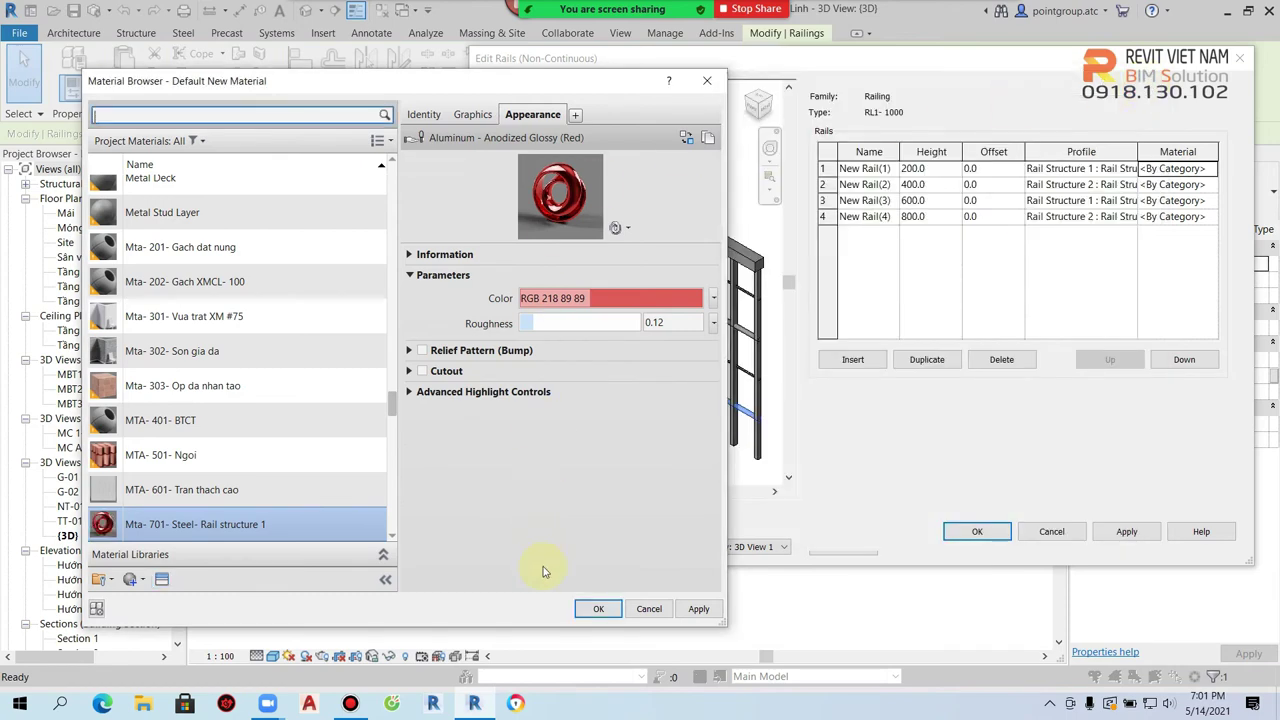
pyautogui.click(597, 608)
pyautogui.click(975, 531)
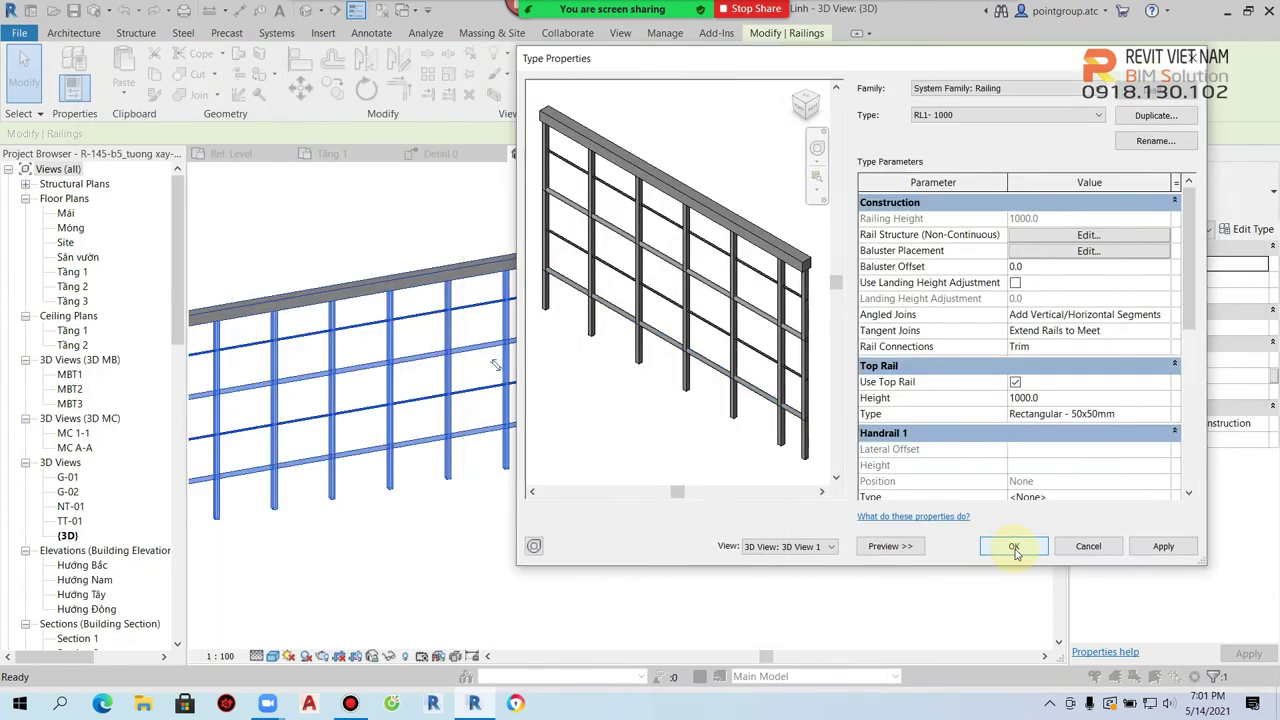
pyautogui.click(1014, 548)
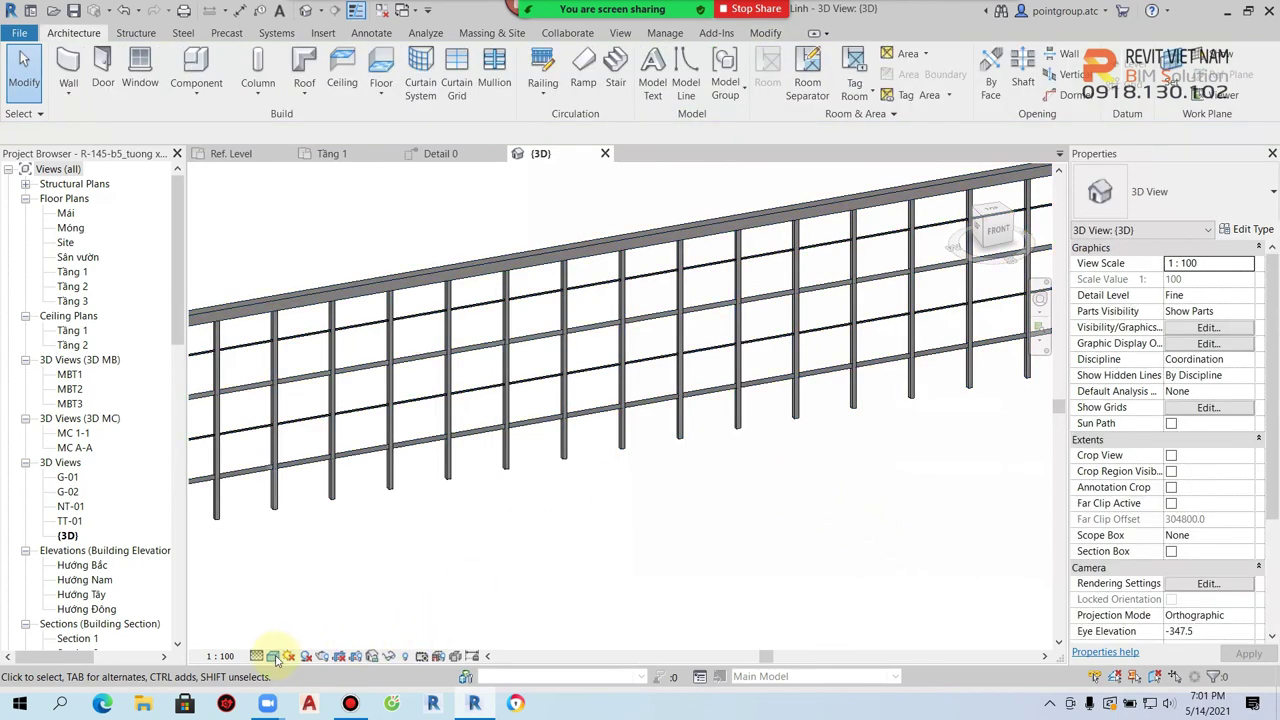
# Step: Change the 3D view's display style, centre the rails, and open RL1-1000's type properties
pyautogui.click(272, 656)
pyautogui.click(300, 632)
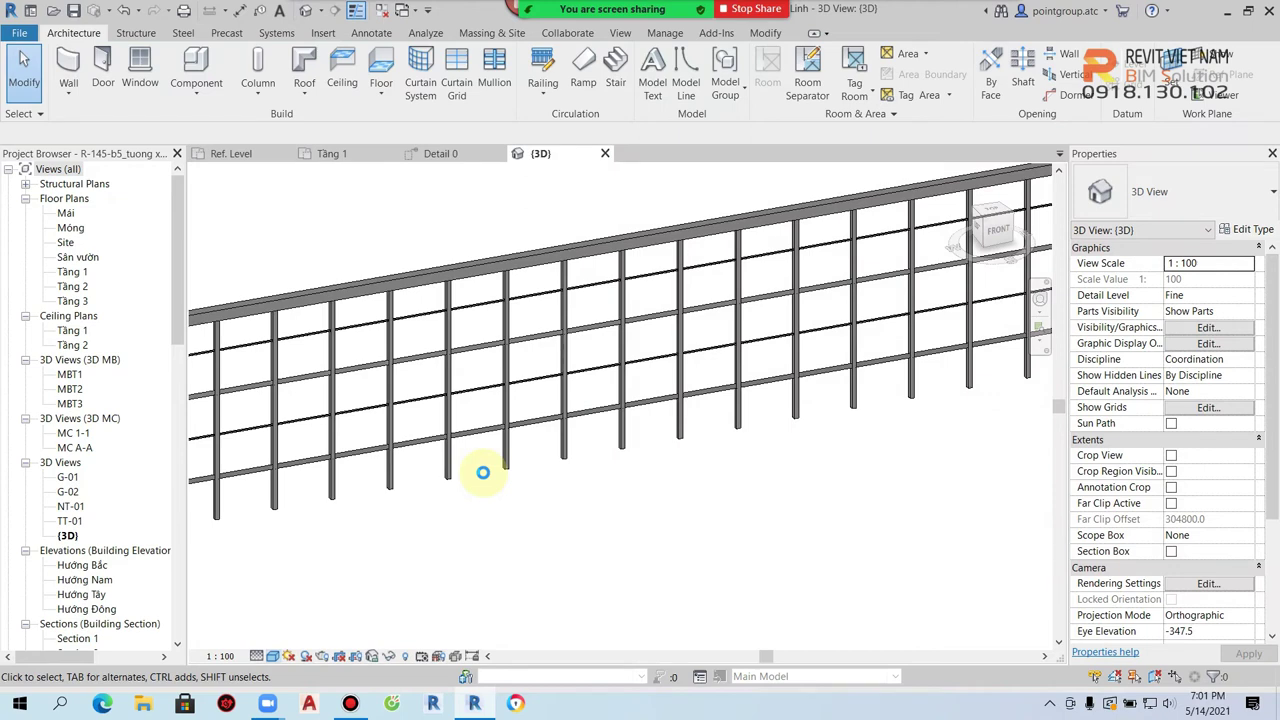
pyautogui.scroll(3, 386, 534)
pyautogui.scroll(2, 737, 460)
pyautogui.scroll(-2, 597, 458)
pyautogui.moveTo(597, 458); pyautogui.dragTo(574, 505, button='middle')
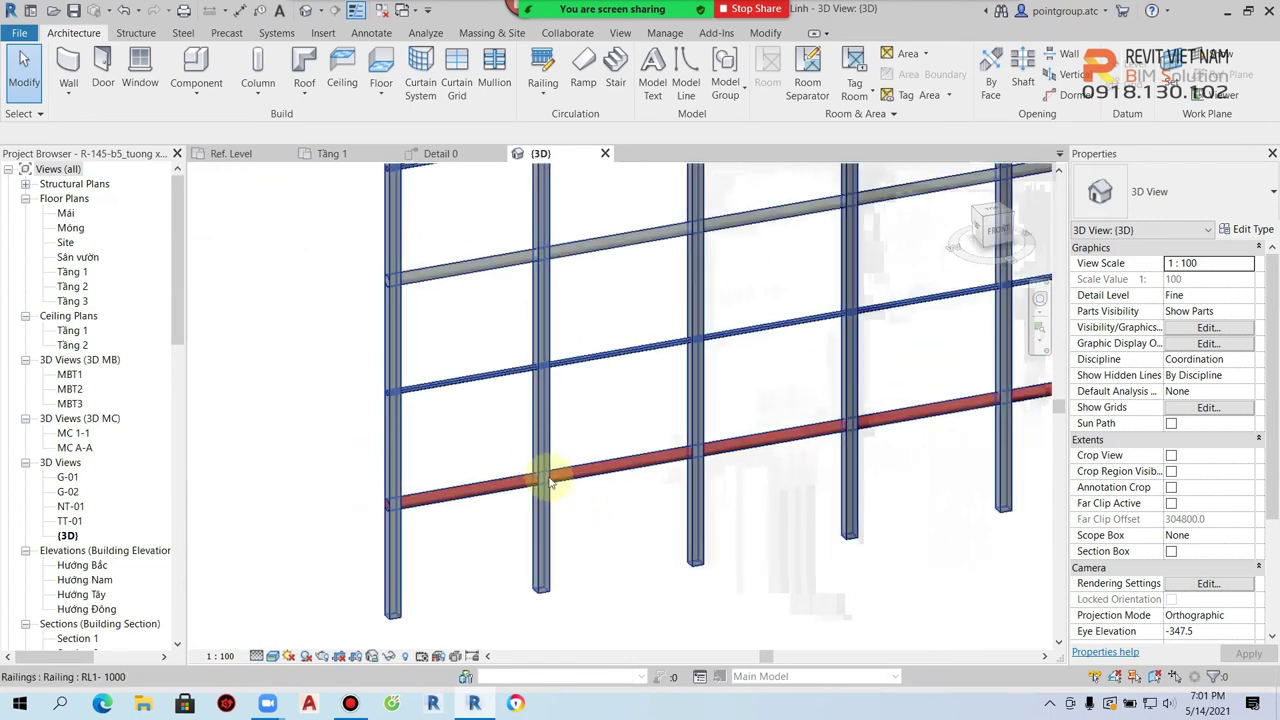
pyautogui.click(531, 440)
pyautogui.click(1254, 231)
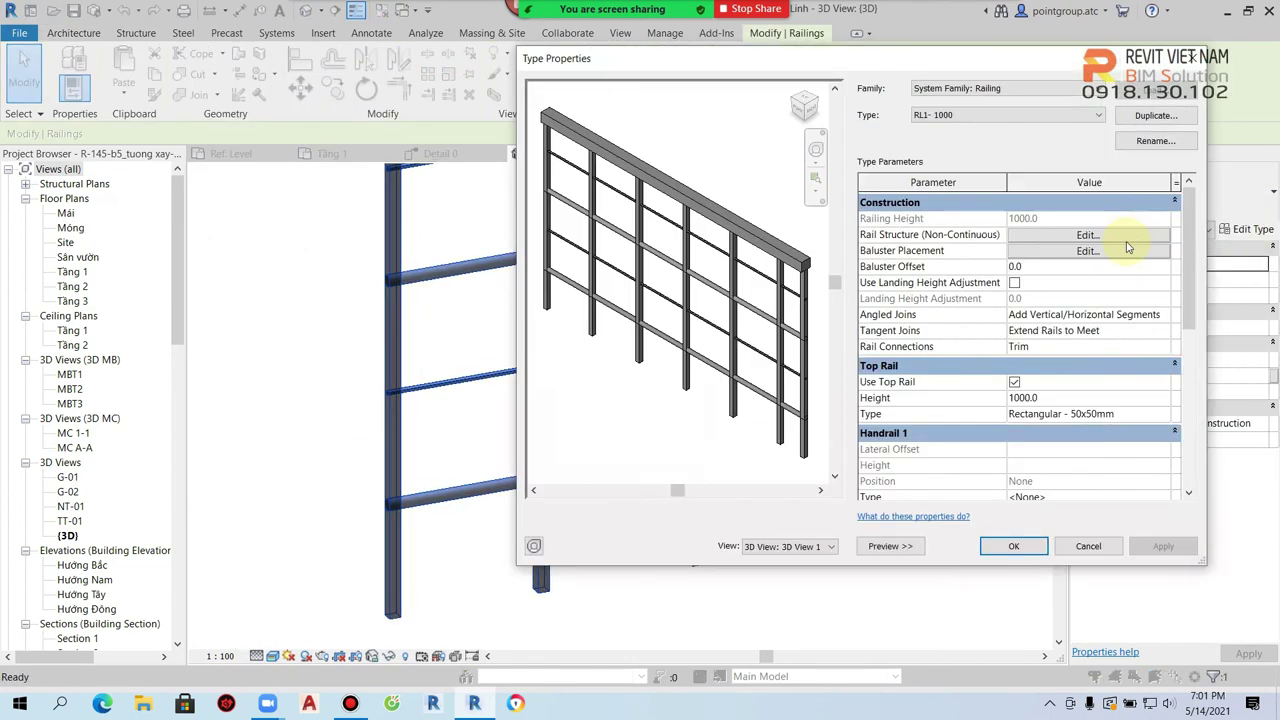
# Step: For the second rail's material, duplicate Mta-701 as Mta- 702- Steel- Rail structure 2
pyautogui.click(1088, 236)
pyautogui.click(1208, 190)
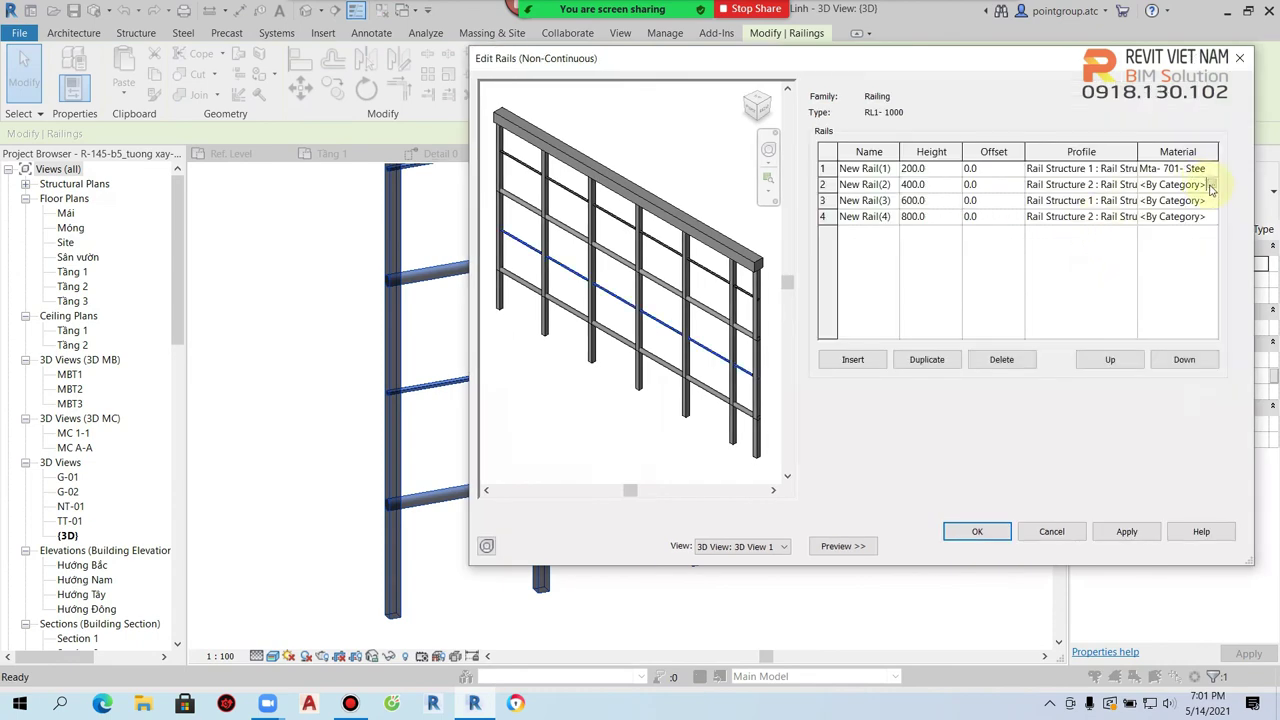
pyautogui.click(1211, 189)
pyautogui.rightClick(186, 372)
pyautogui.click(215, 379)
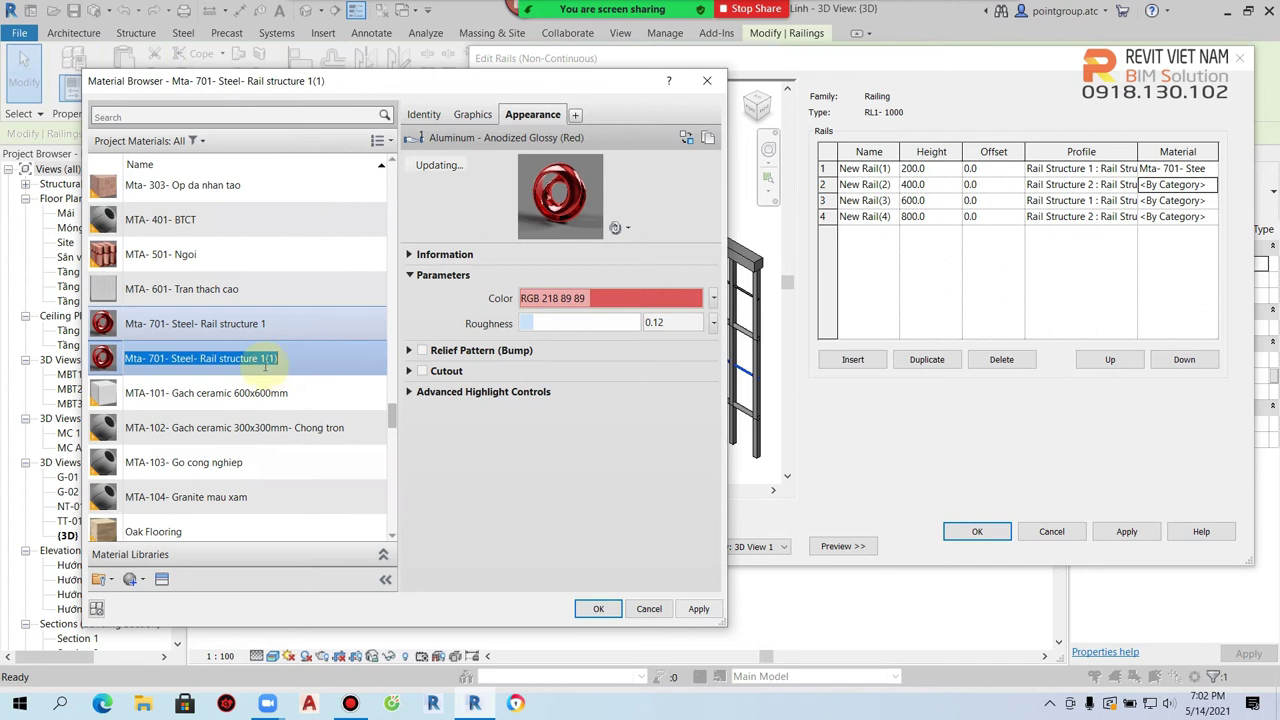
pyautogui.moveTo(261, 360); pyautogui.dragTo(289, 363)
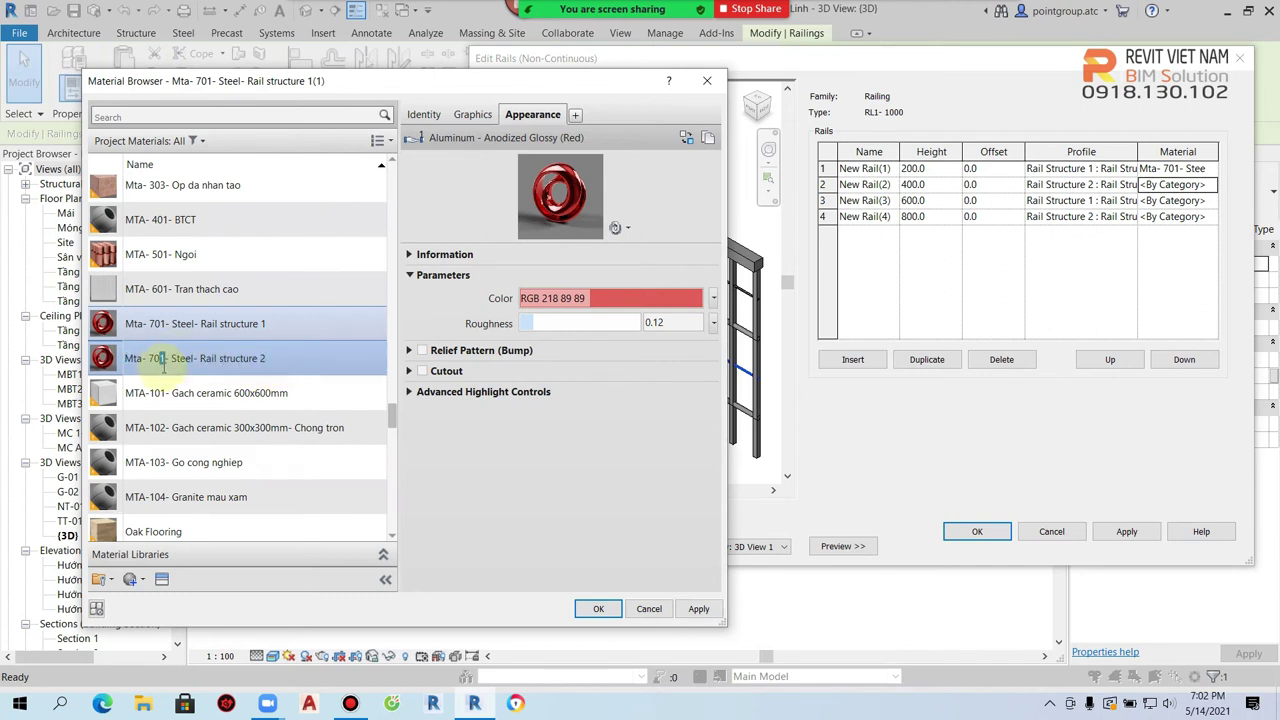
# Step: Give the copy the Aluminum - Anodized Rough (Blue) appearance and assign it to rail 2
pyautogui.click(161, 579)
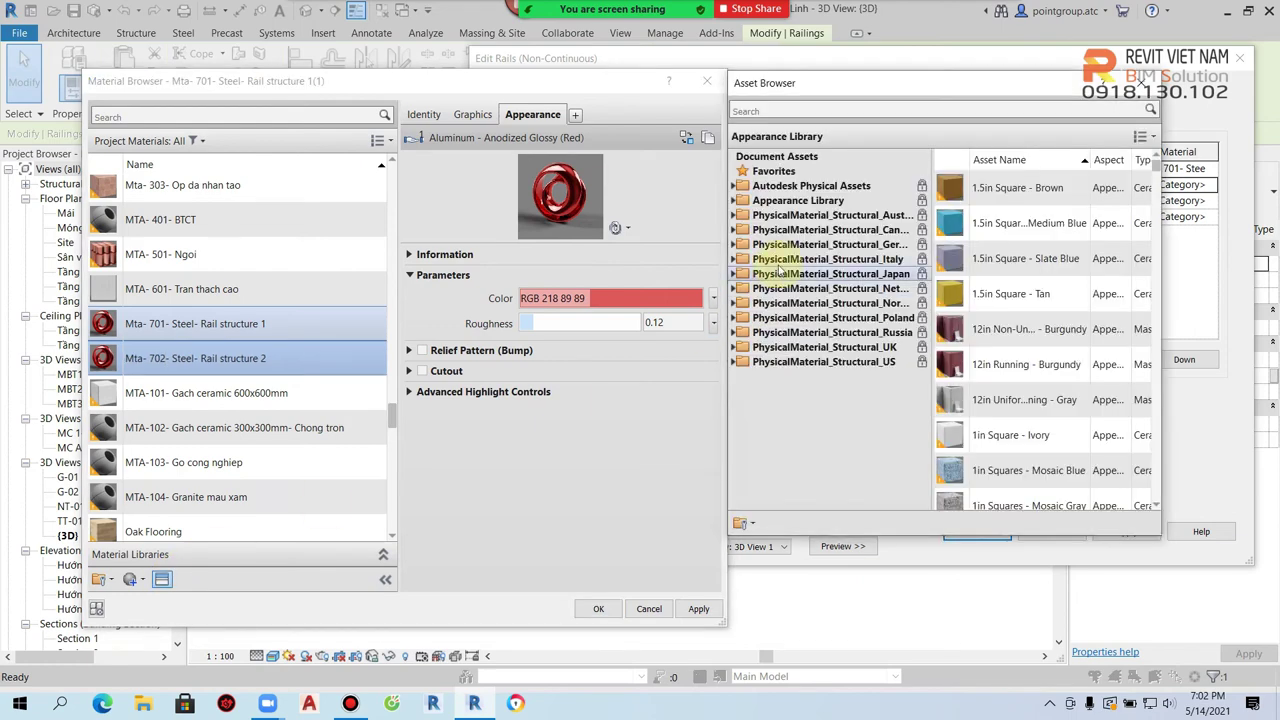
pyautogui.click(734, 200)
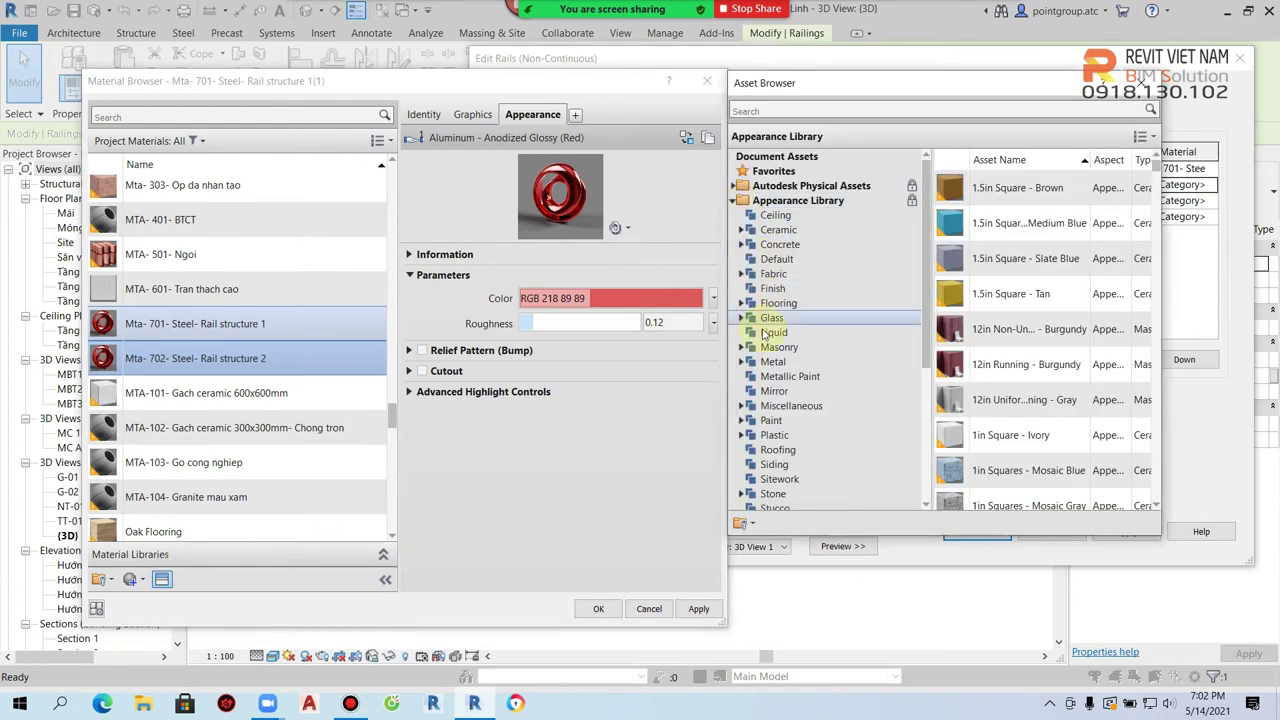
pyautogui.click(742, 362)
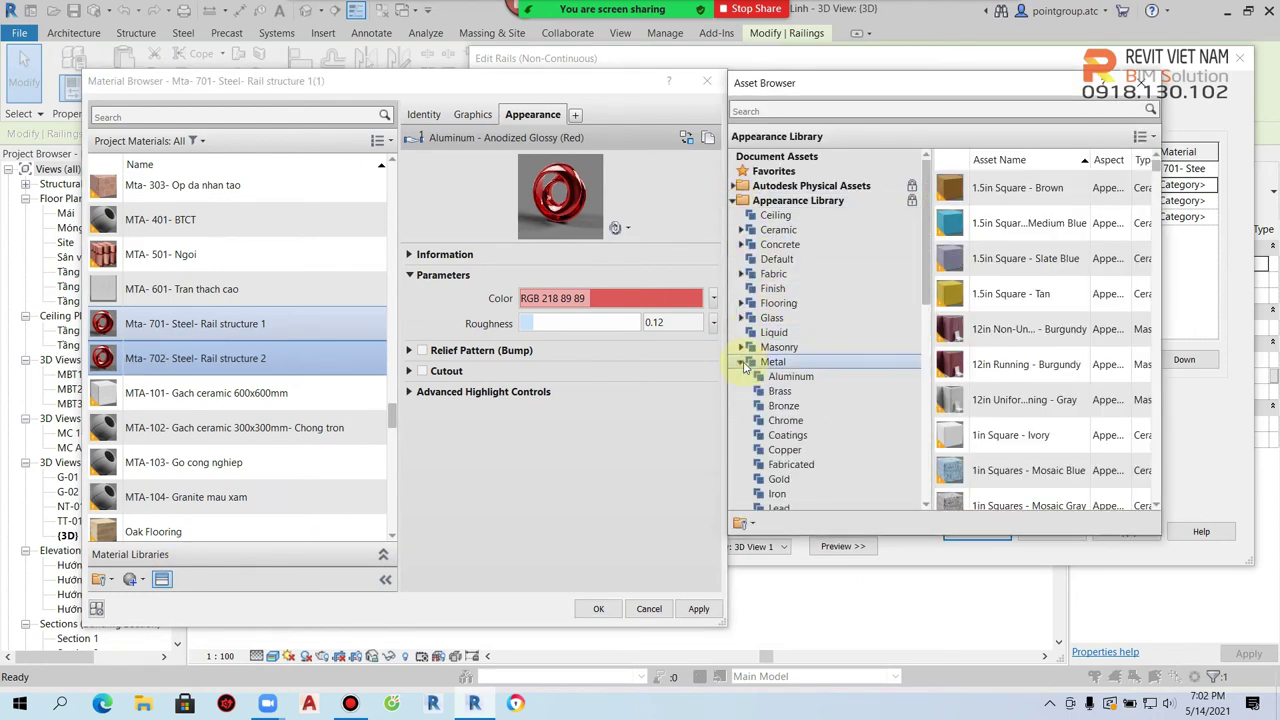
pyautogui.click(795, 377)
pyautogui.scroll(-1, 860, 400)
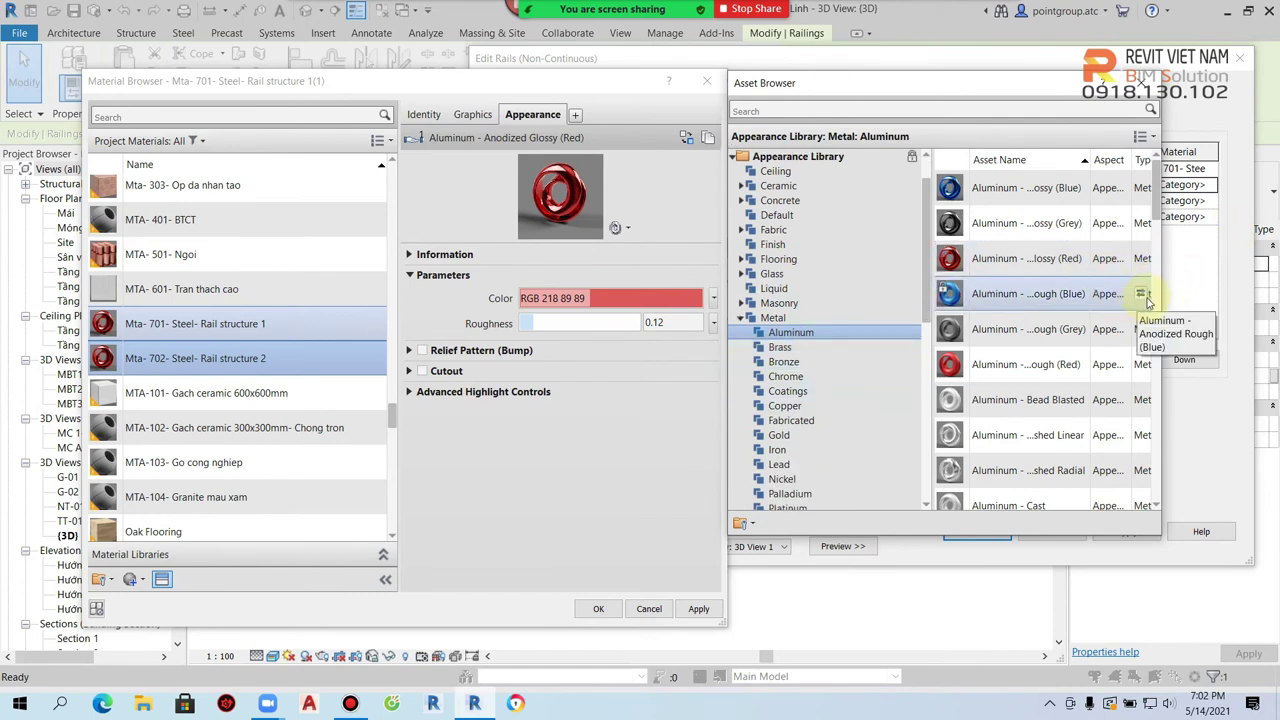
pyautogui.click(1141, 294)
pyautogui.click(1143, 84)
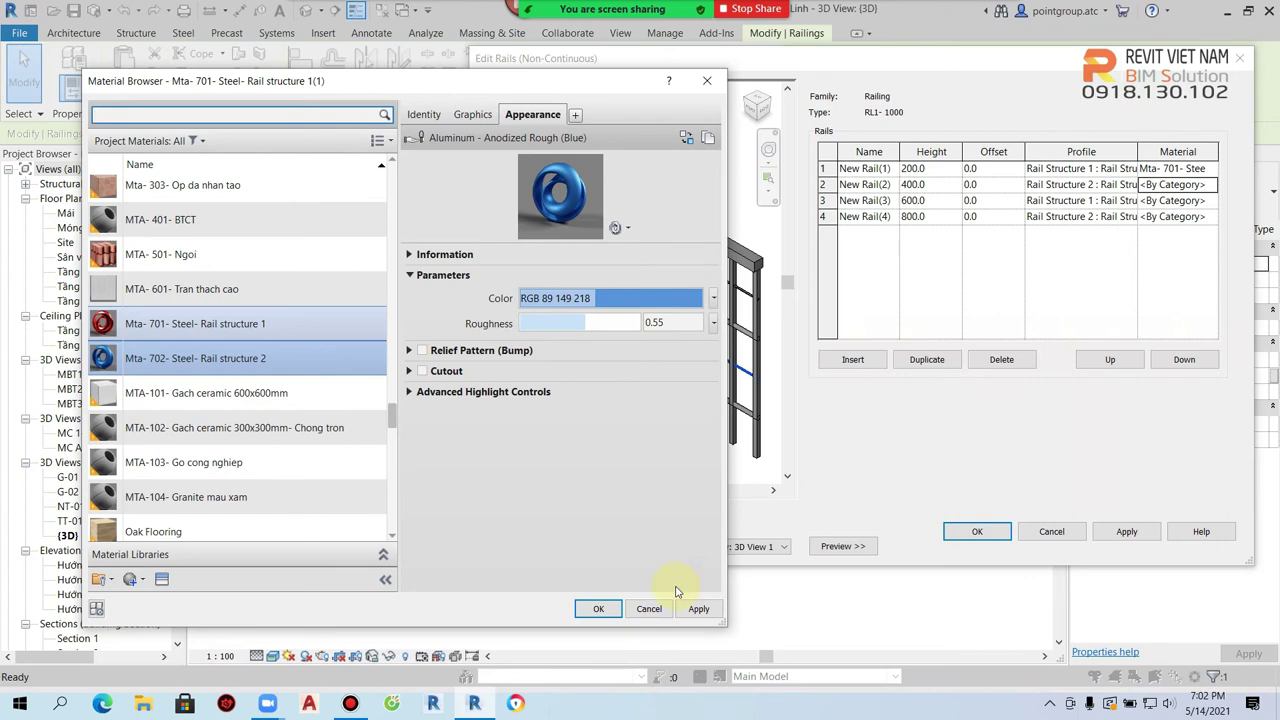
pyautogui.click(598, 608)
pyautogui.click(982, 531)
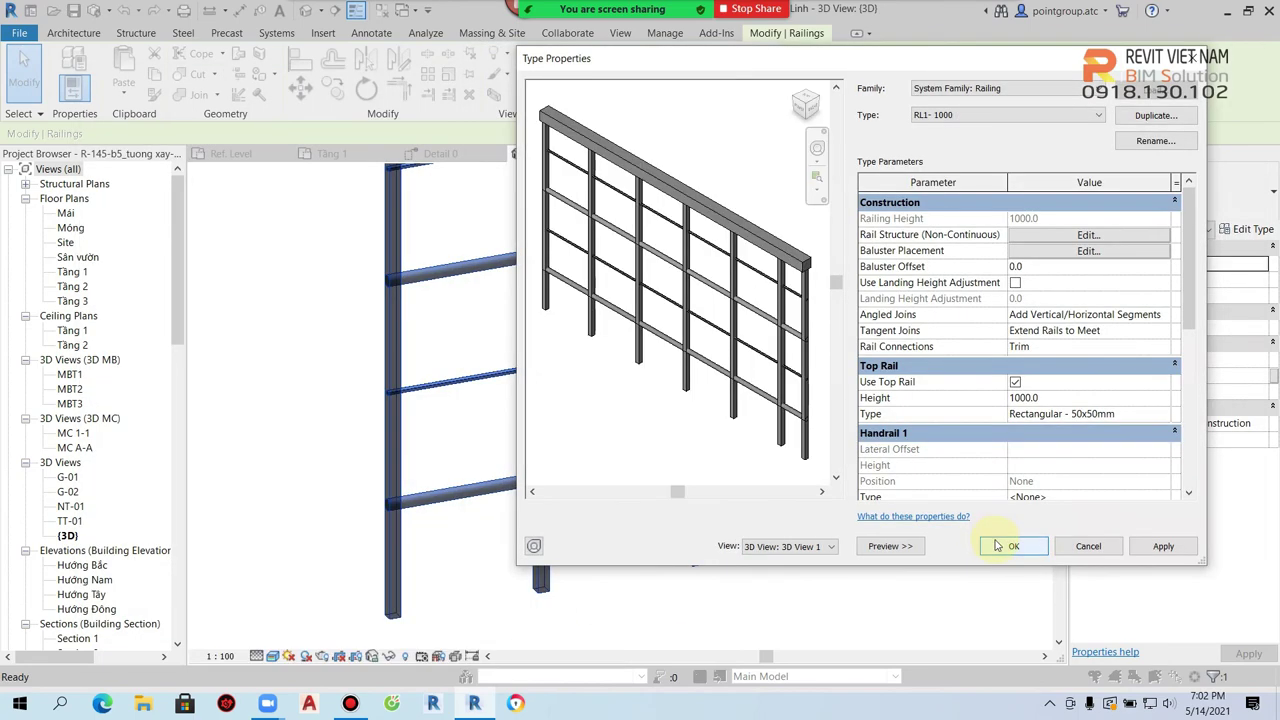
pyautogui.click(1000, 545)
# Step: Deselect to check the blue second rail, then reselect the railing and reopen its type properties
pyautogui.click(858, 572)
pyautogui.scroll(3, 580, 394)
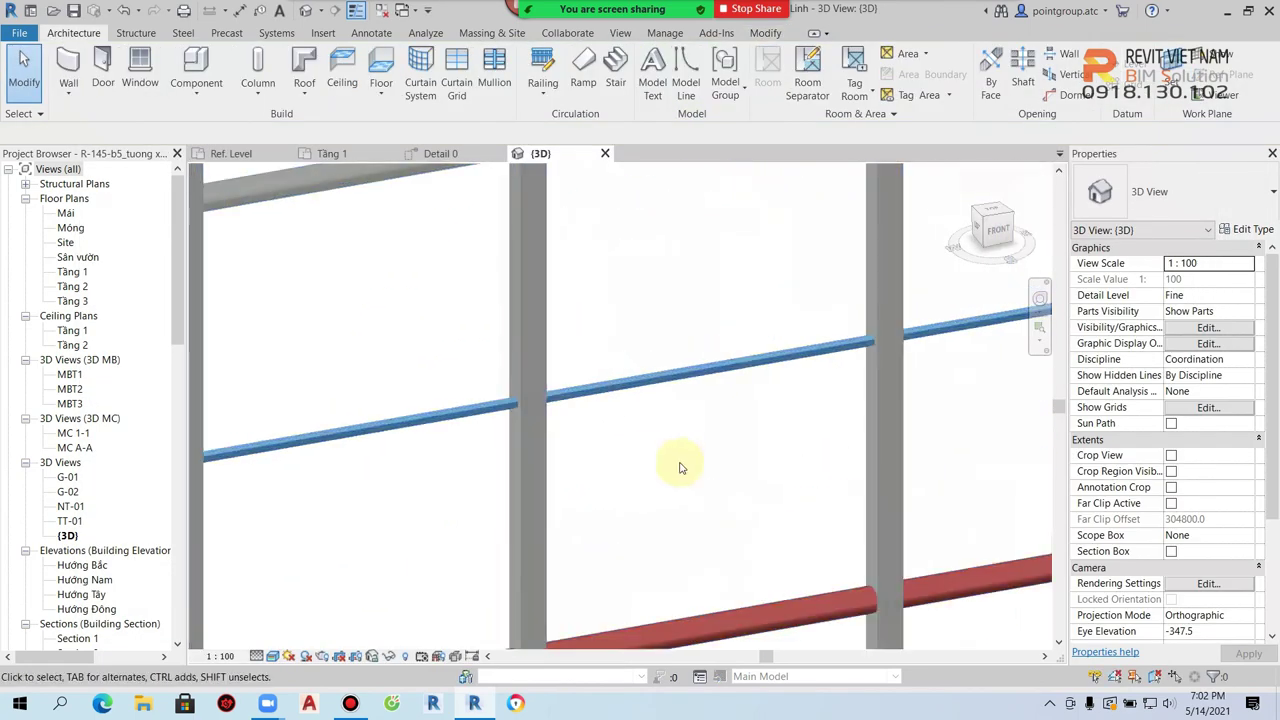
pyautogui.scroll(-2, 686, 466)
pyautogui.scroll(-1, 593, 491)
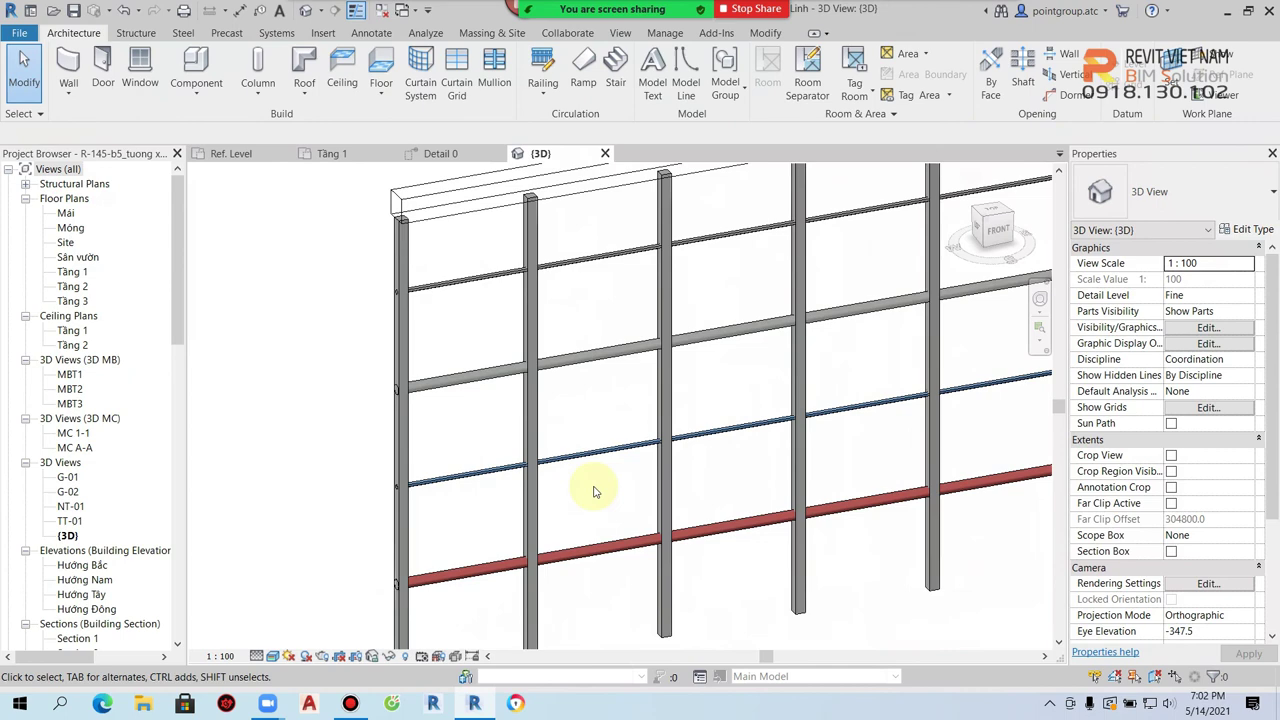
pyautogui.scroll(-2, 593, 491)
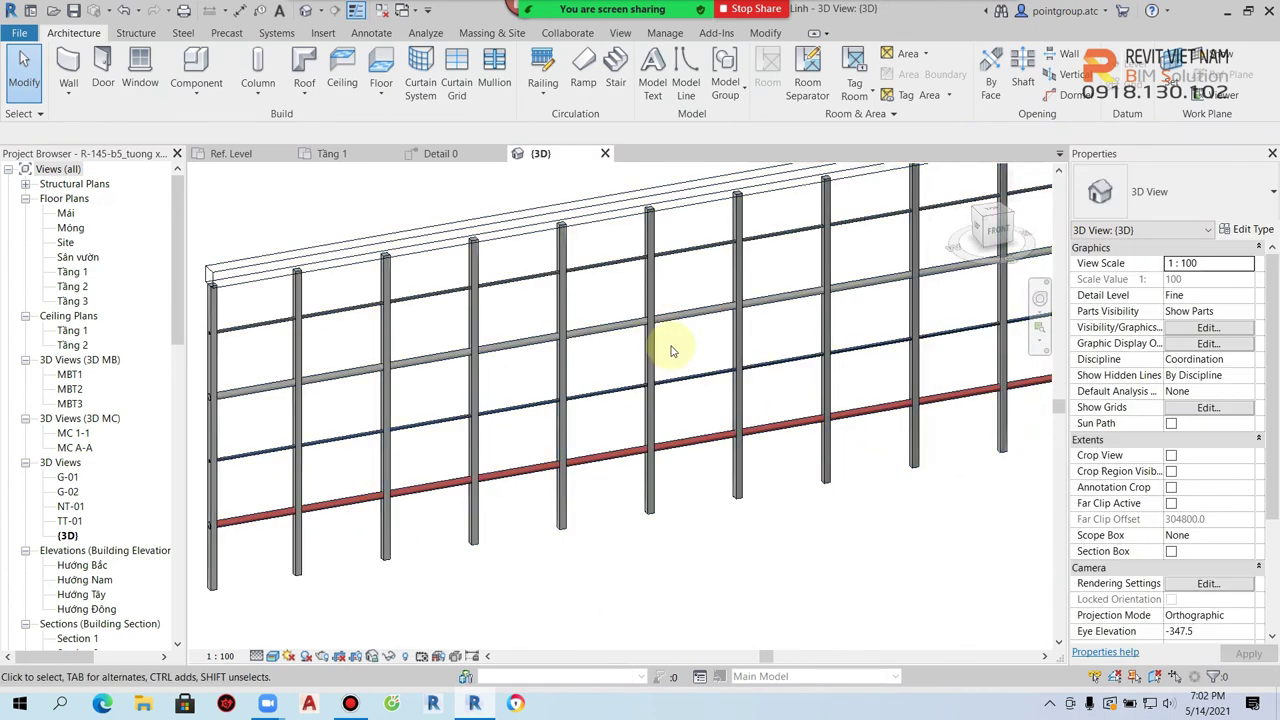
pyautogui.click(651, 348)
pyautogui.click(1245, 229)
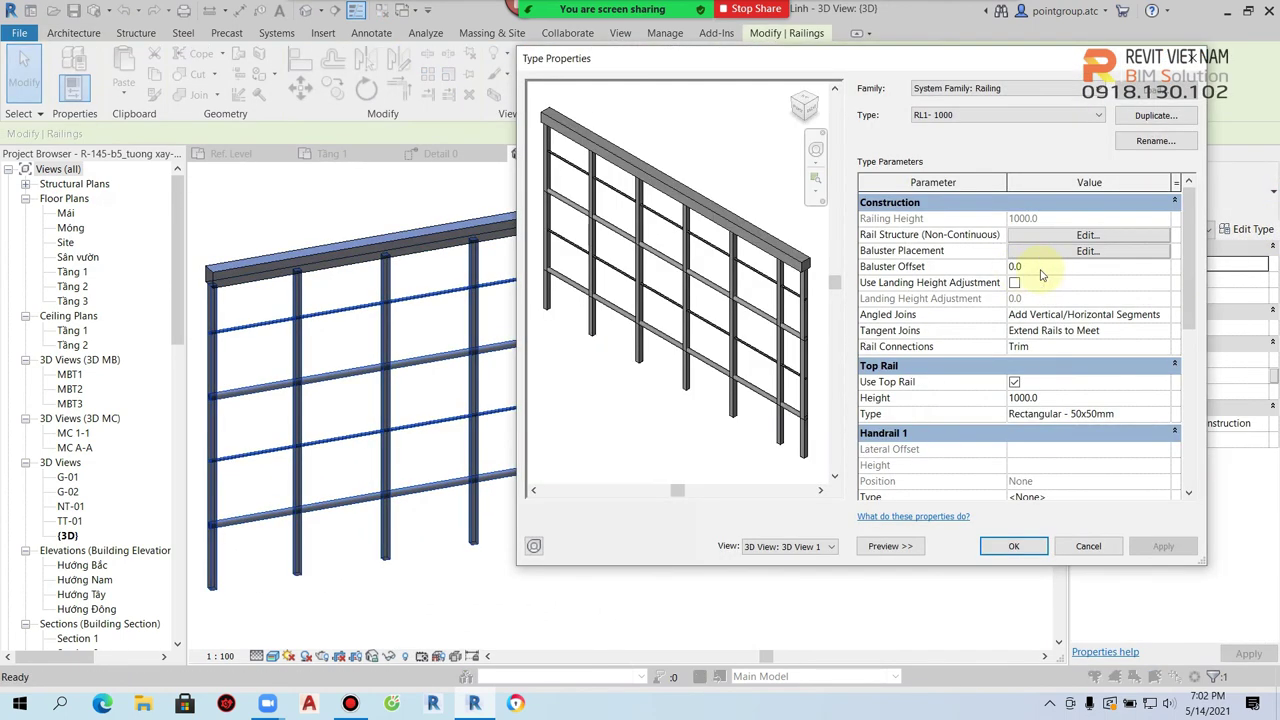
# Step: In the rail structure, set the third rail's material to Mta-702 and the fourth rail's to Mta-701
pyautogui.click(1085, 235)
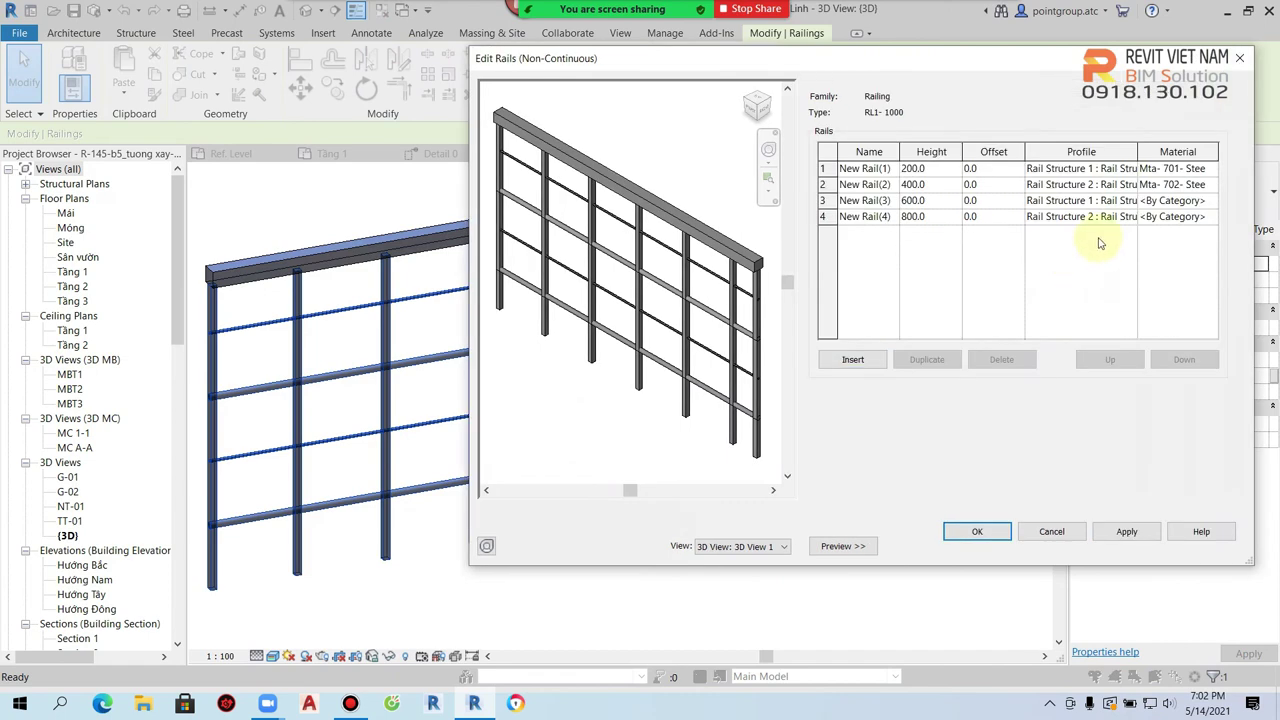
pyautogui.click(1145, 169)
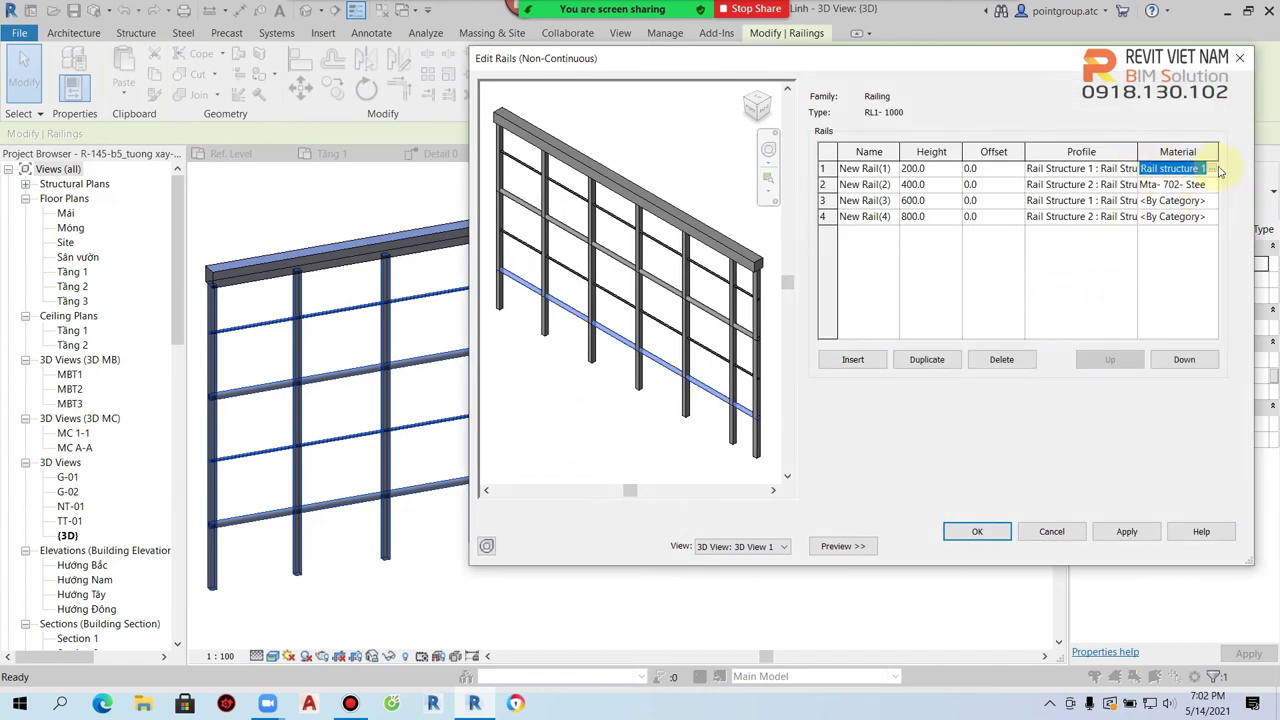
pyautogui.click(1192, 201)
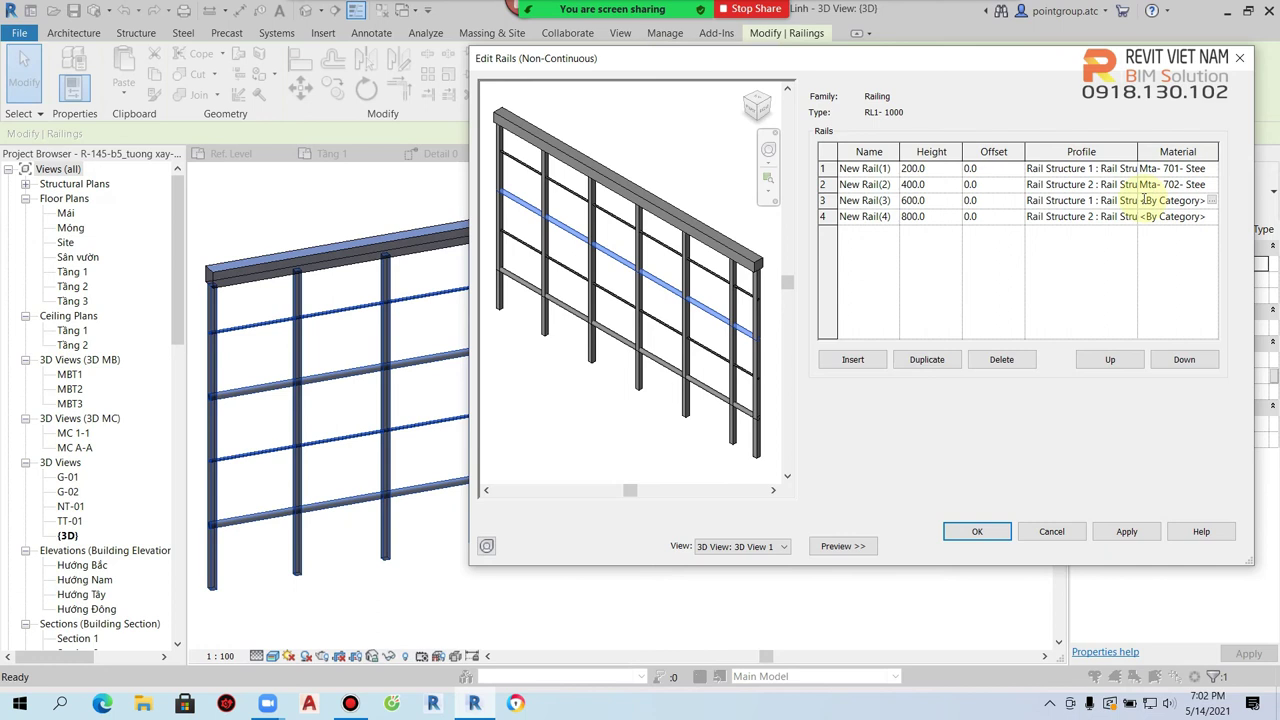
pyautogui.click(1148, 185)
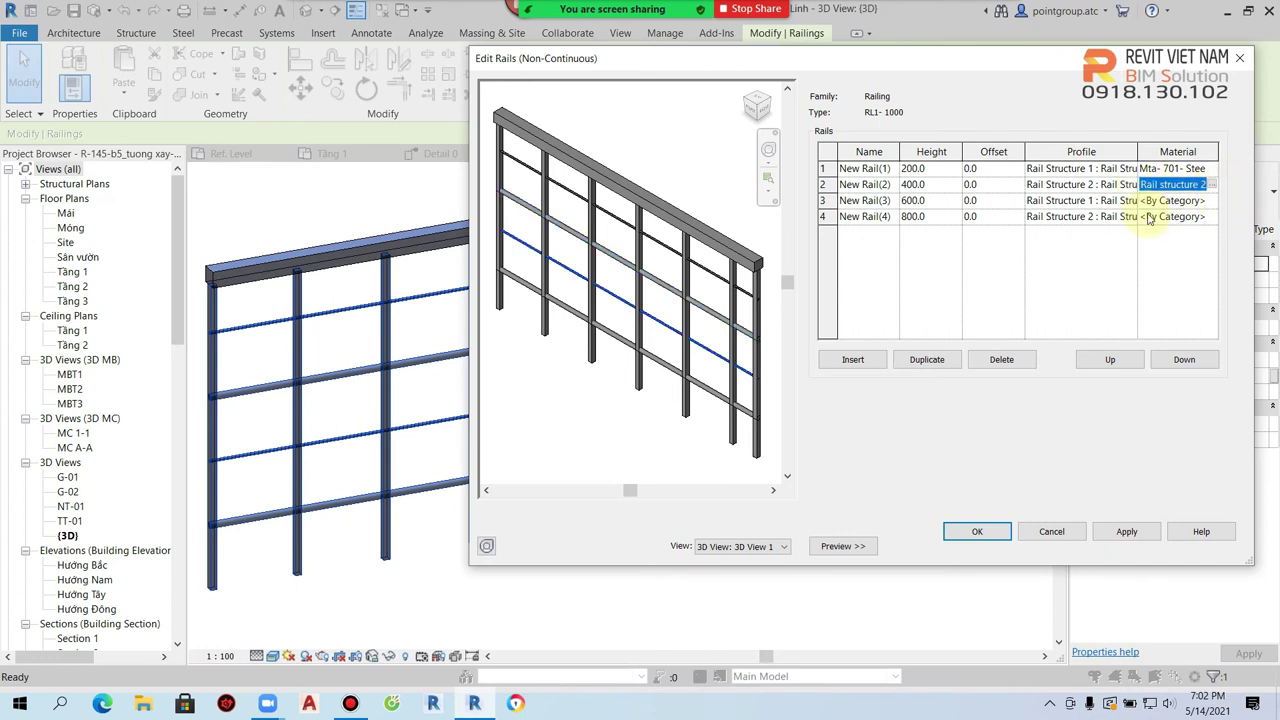
pyautogui.click(1149, 201)
pyautogui.moveTo(1141, 201); pyautogui.dragTo(1221, 200)
pyautogui.write('Rail structure 2')
pyautogui.click(1158, 170)
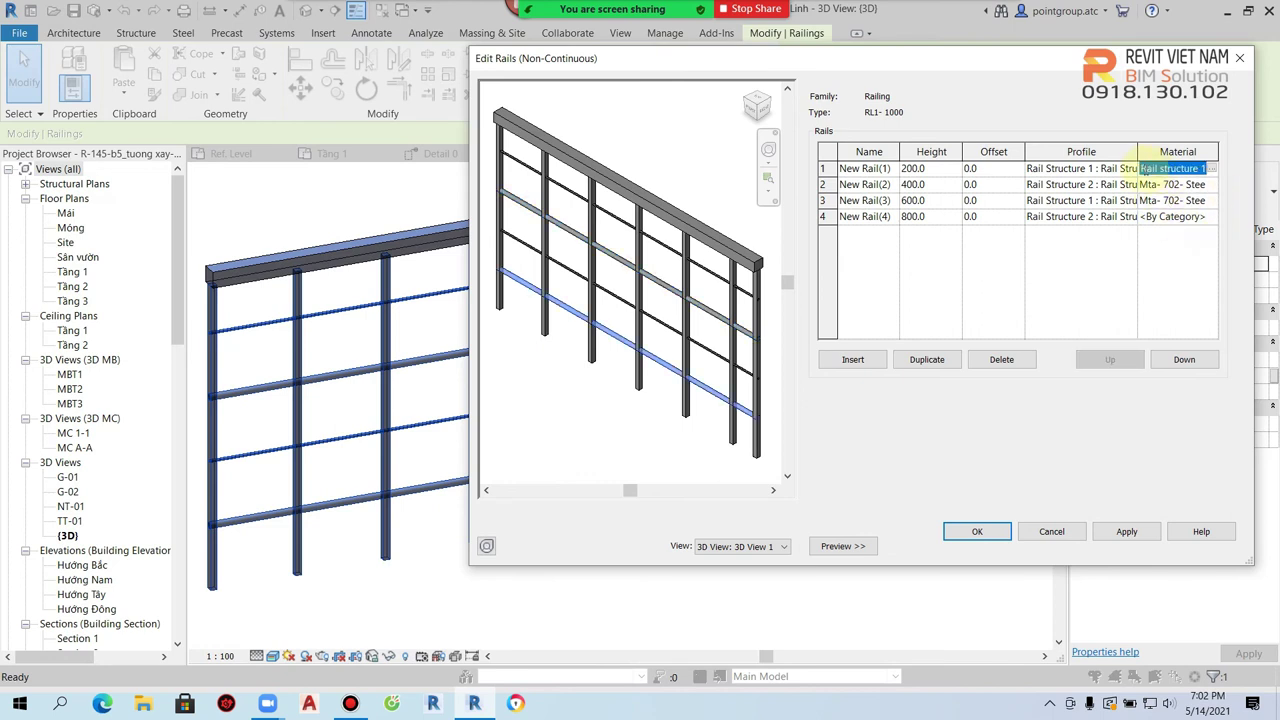
pyautogui.click(1168, 217)
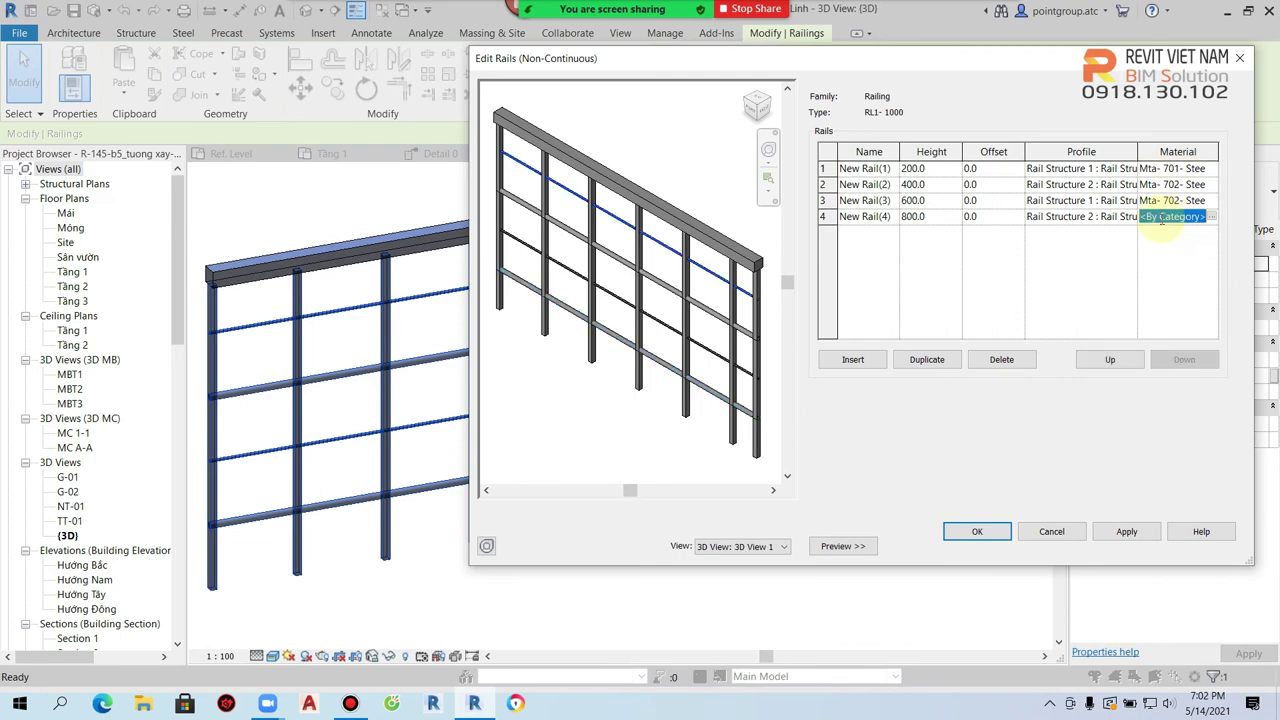
# Step: Apply the rail material changes, close Type Properties, and deselect the railing
pyautogui.click(978, 530)
pyautogui.click(1005, 546)
pyautogui.click(957, 531)
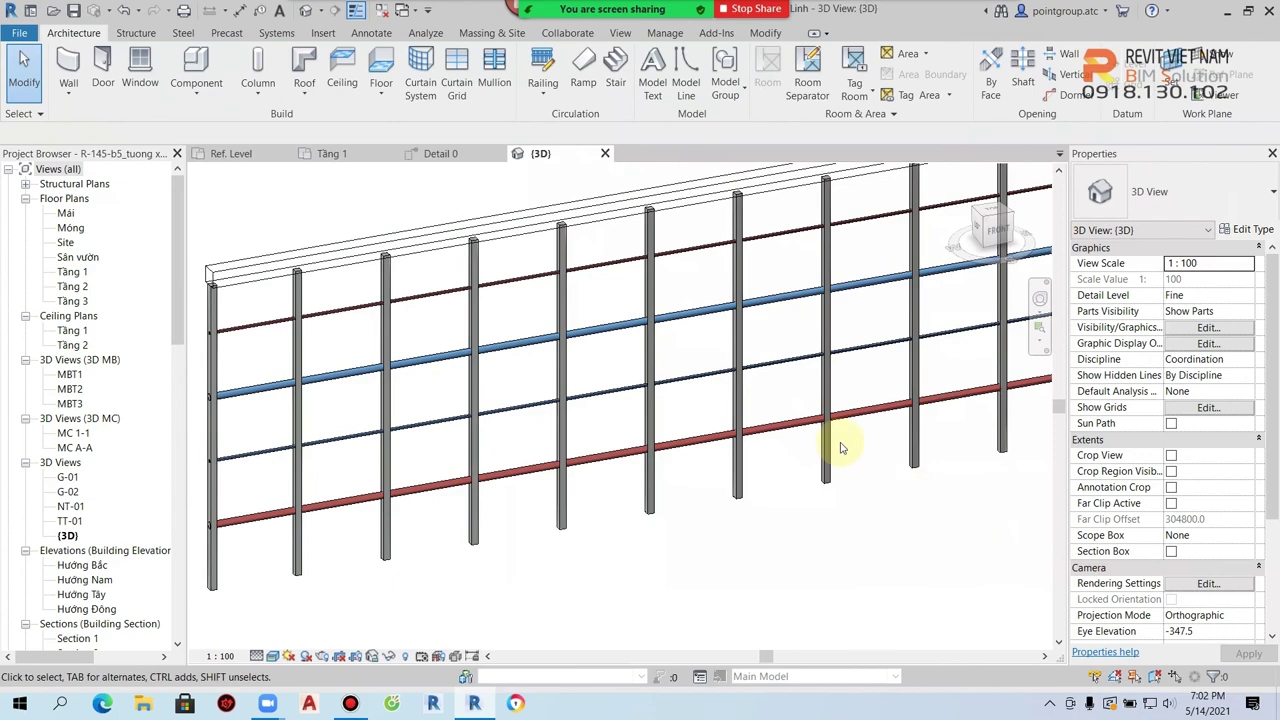
pyautogui.scroll(3, 843, 437)
pyautogui.scroll(-2, 701, 532)
pyautogui.scroll(-2, 690, 495)
pyautogui.scroll(4, 714, 297)
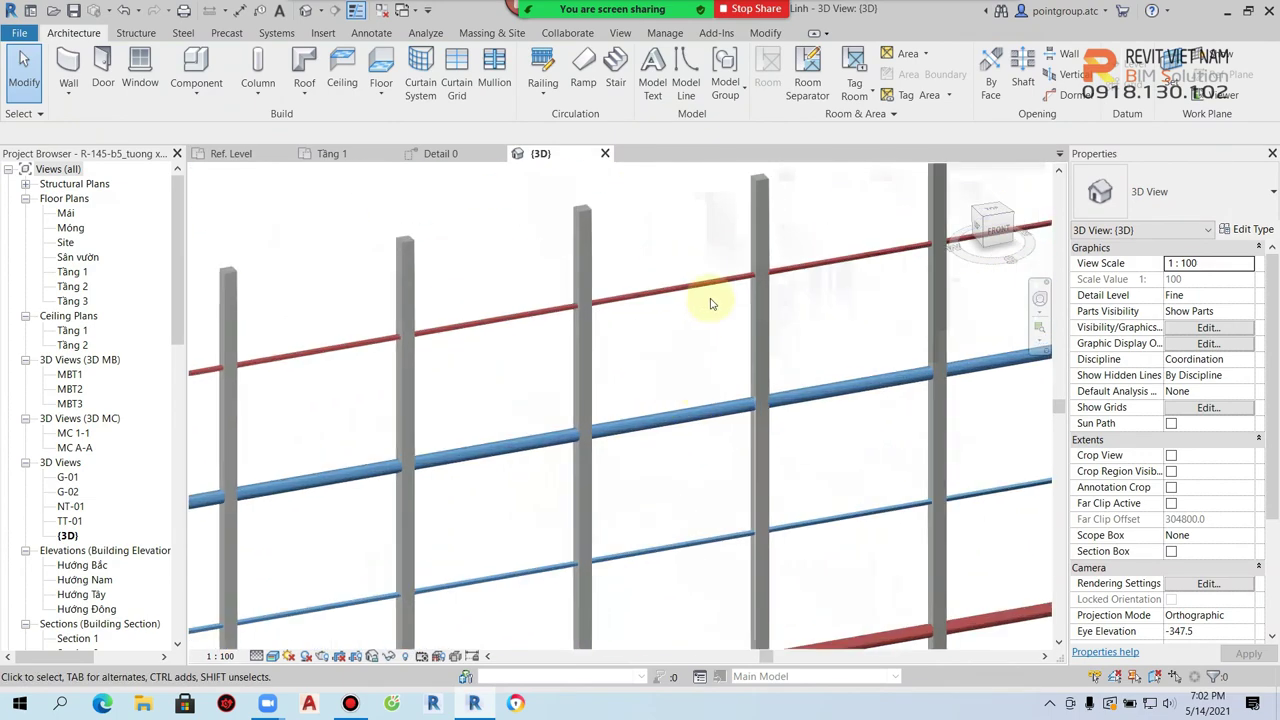
pyautogui.scroll(-2, 662, 314)
pyautogui.scroll(-2, 662, 314)
pyautogui.scroll(-1, 780, 490)
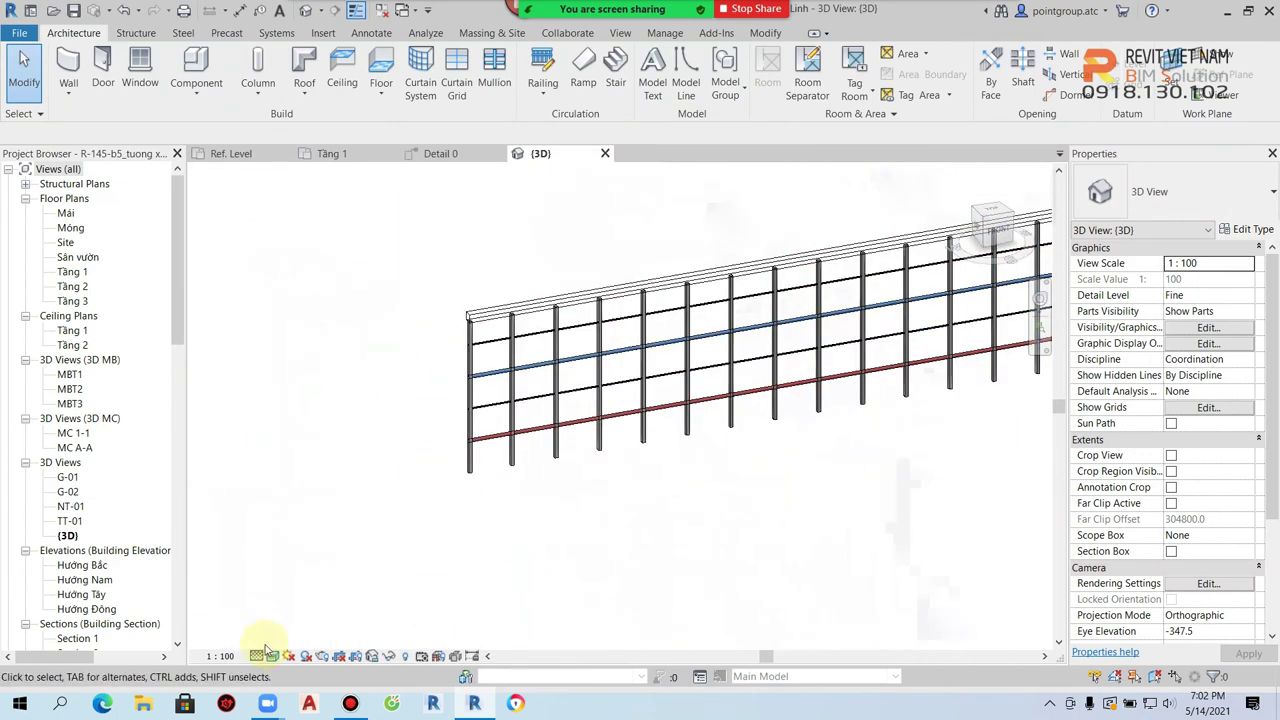
pyautogui.click(274, 656)
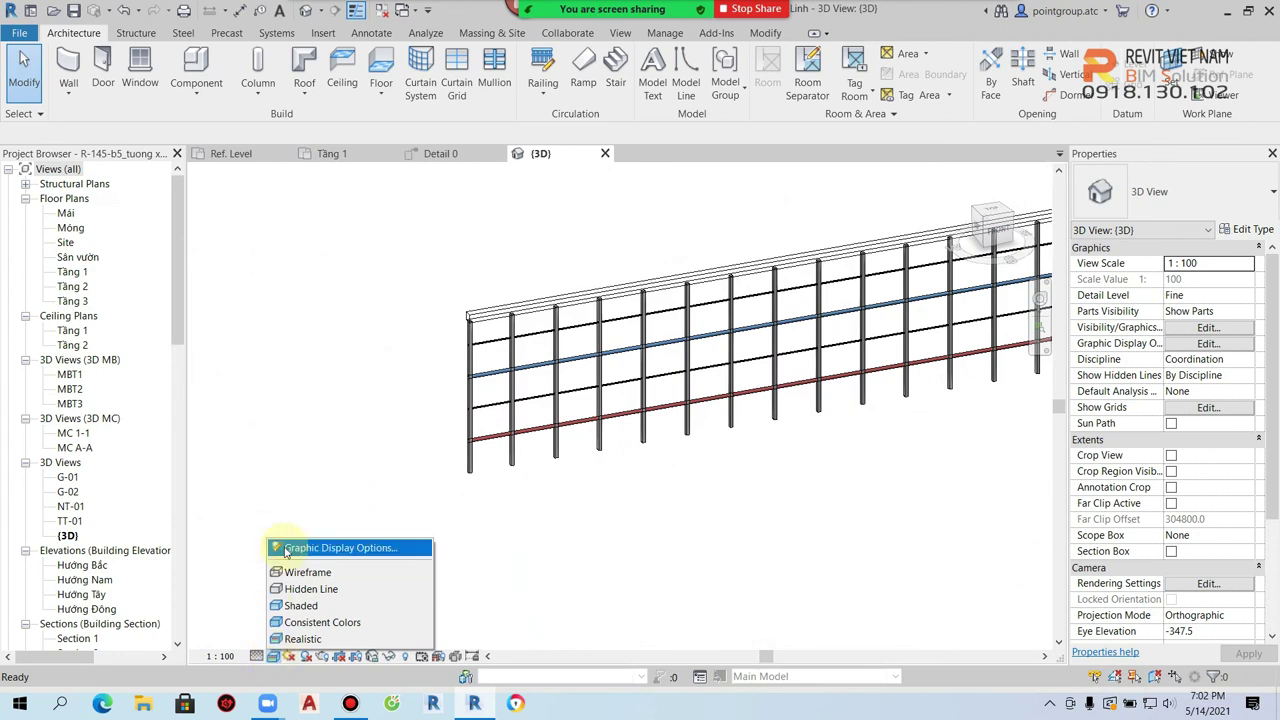
pyautogui.click(793, 472)
pyautogui.scroll(-2, 793, 472)
pyautogui.scroll(-1, 780, 428)
pyautogui.moveTo(780, 428); pyautogui.dragTo(420, 490, button='middle')
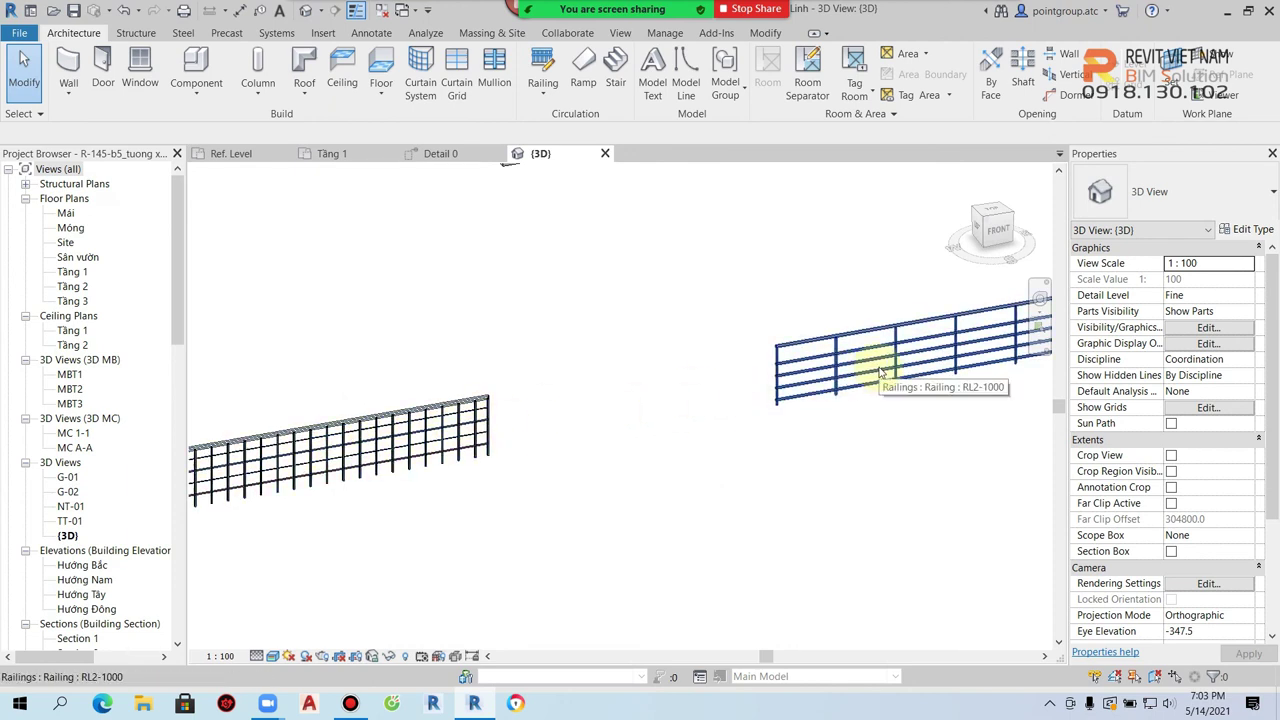
pyautogui.moveTo(528, 514); pyautogui.dragTo(700, 421, button='middle')
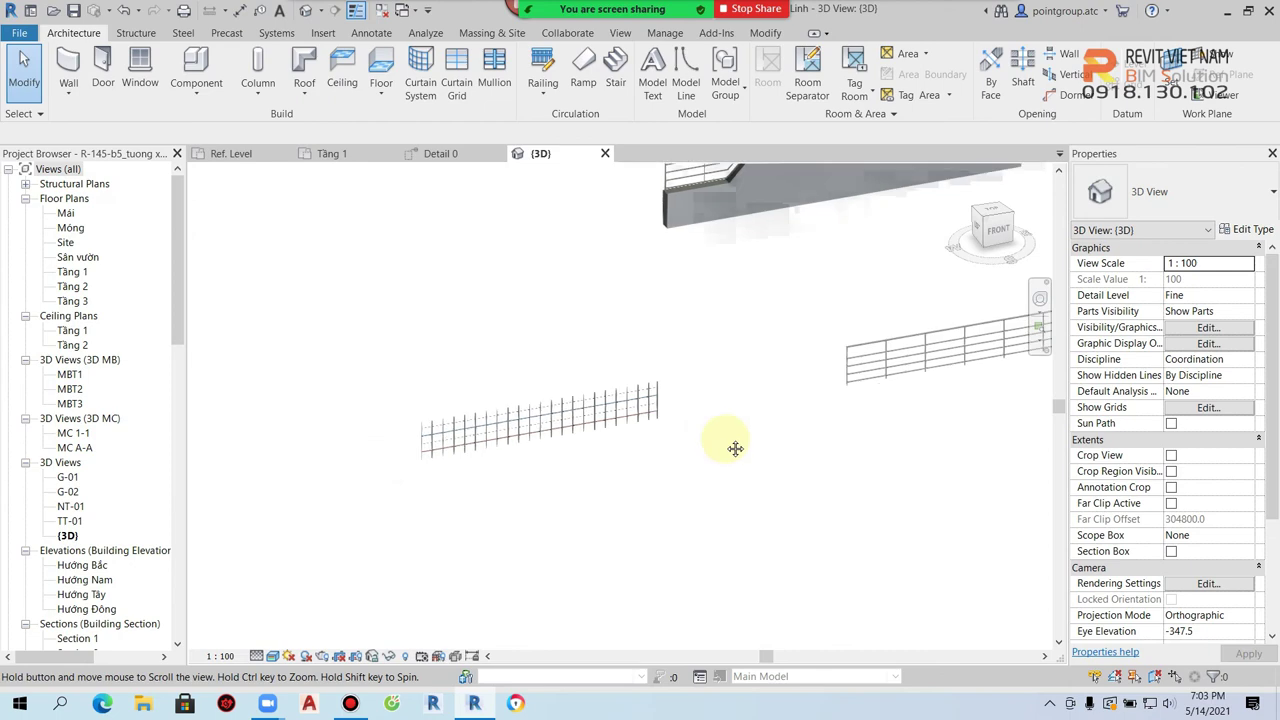
pyautogui.scroll(2, 586, 428)
pyautogui.scroll(4, 534, 423)
pyautogui.scroll(-3, 467, 436)
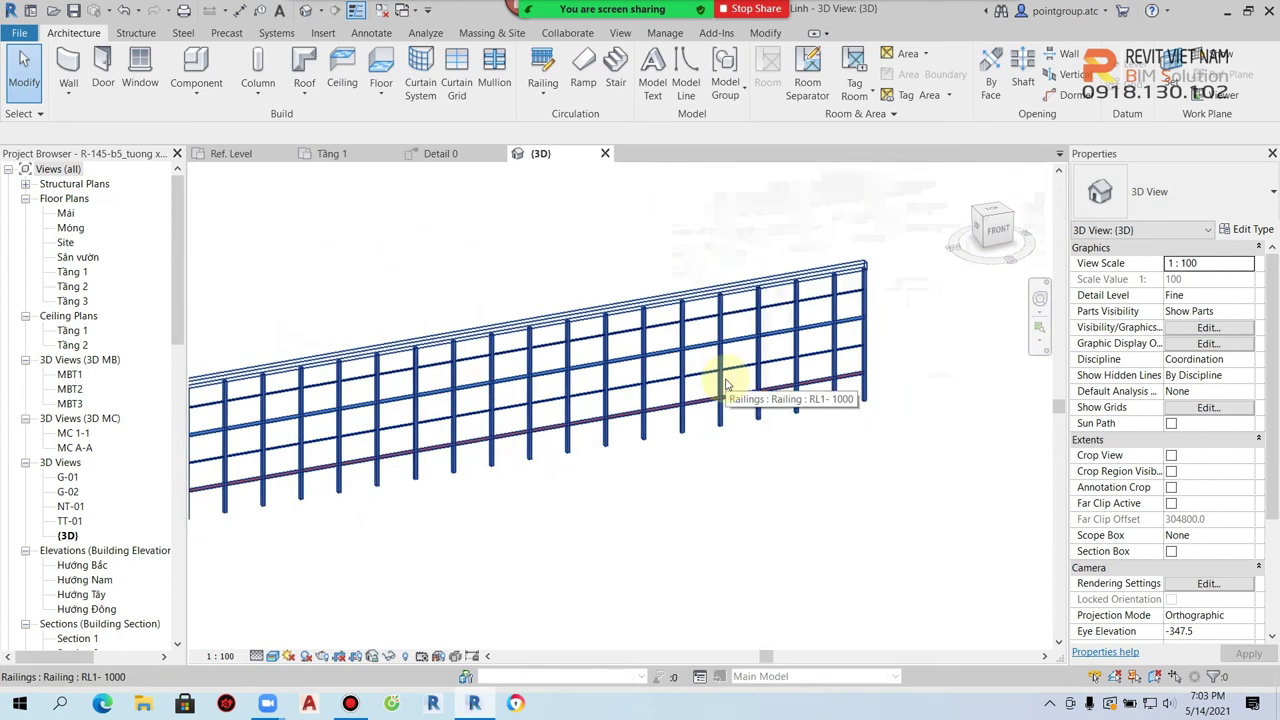